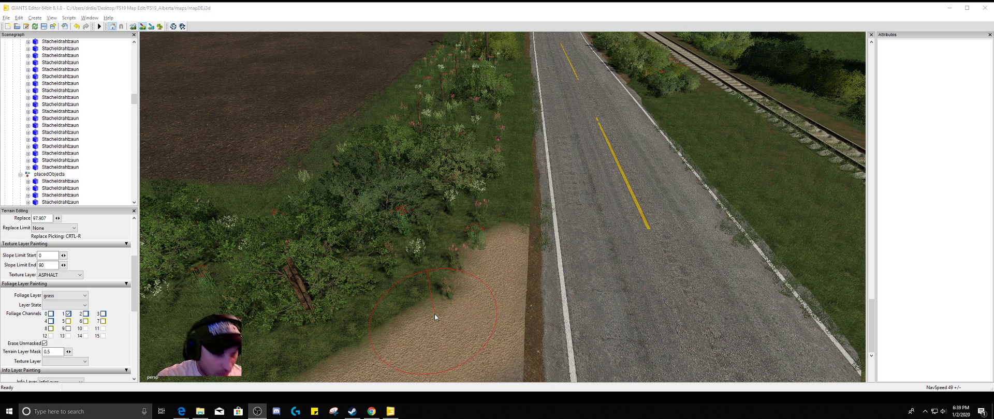
Examine the junction where the dirt road meets the paved highway, including its roadside bushes and ground textures
left_click_drag(465, 299, 381, 263, "alt")
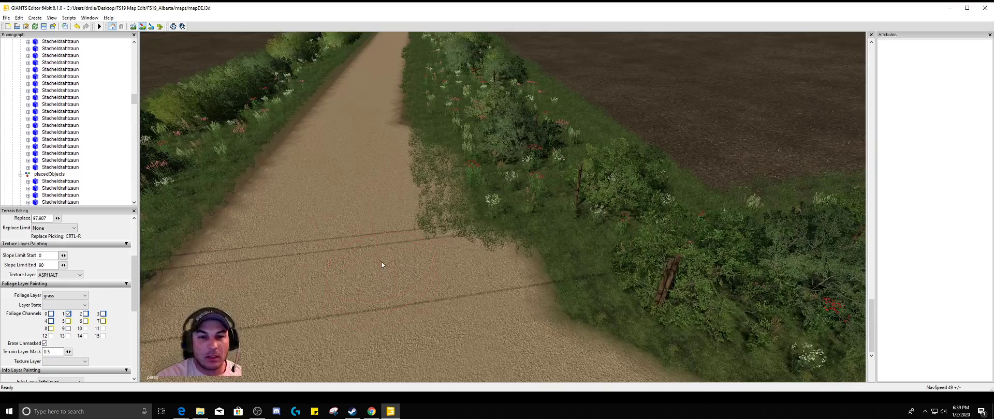
scroll(381, 262, "down", 4)
scroll(377, 279, "down", 3)
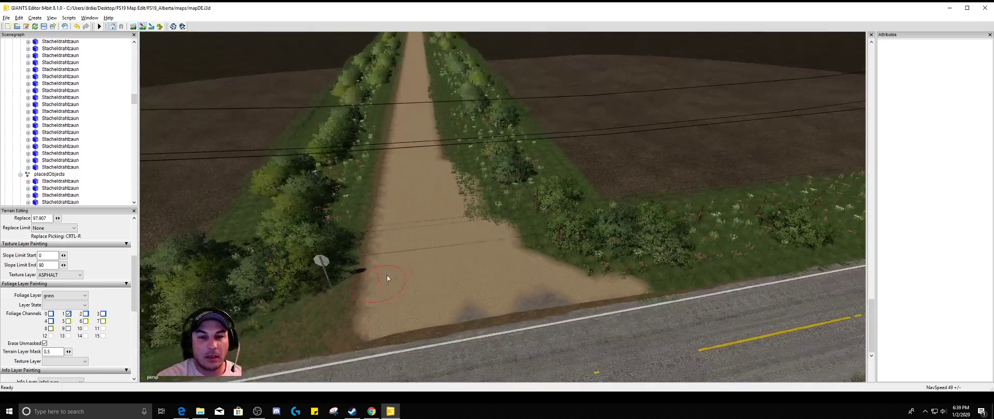
right_click_drag(387, 275, 400, 292, "alt")
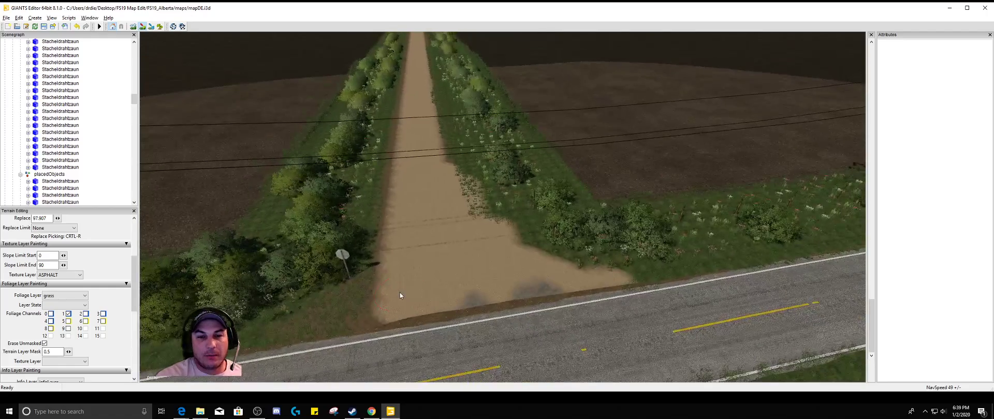
left_click_drag(400, 294, 414, 290, "alt")
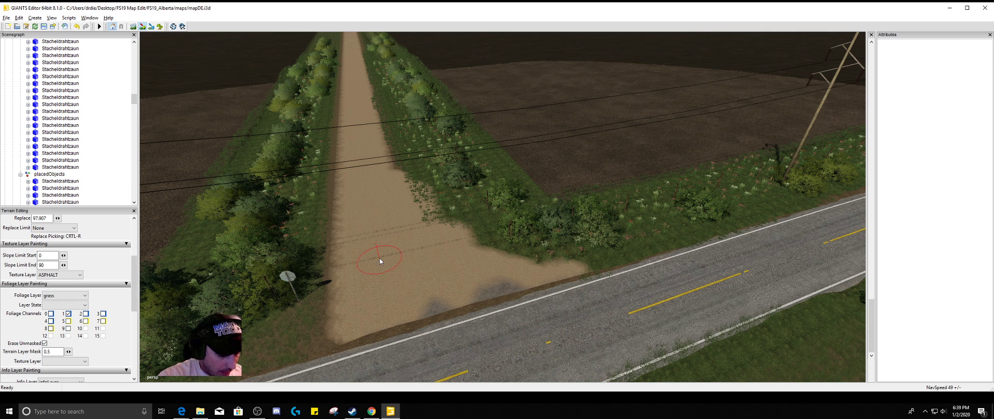
mouse_move(381, 256)
left_mouse_down("alt")
mouse_move(462, 260)
mouse_move(543, 291)
mouse_move(677, 288)
mouse_move(690, 310)
left_mouse_up("alt")
scroll(625, 312, "down", 3)
mouse_move(665, 284)
left_mouse_down("alt")
mouse_move(692, 294)
mouse_move(729, 273)
mouse_move(723, 259)
mouse_move(667, 303)
mouse_move(518, 334)
mouse_move(539, 309)
mouse_move(526, 324)
mouse_move(383, 362)
mouse_move(377, 336)
mouse_move(337, 322)
mouse_move(338, 256)
mouse_move(291, 253)
left_mouse_up("alt")
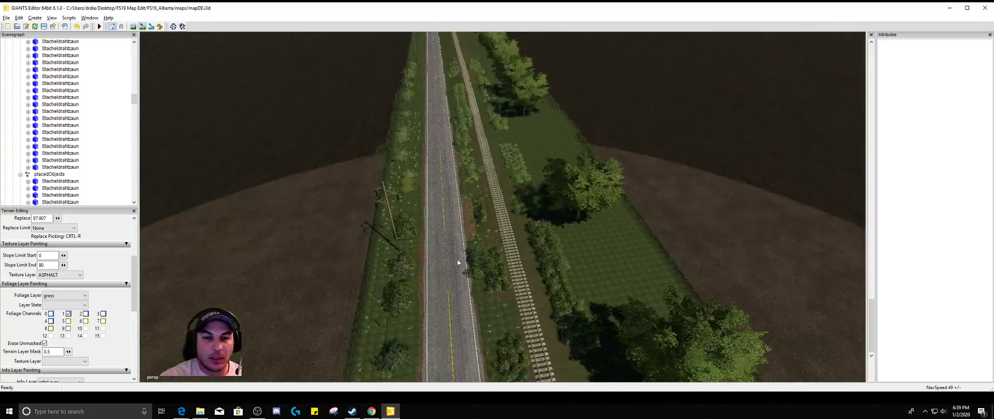
Follow the paved highway beside the railway and examine the roadsides up to the dirt-road crossing with the stop sign
scroll(459, 191, "up", 8)
left_click_drag(461, 160, 406, 158, "alt")
scroll(420, 149, "up", 5)
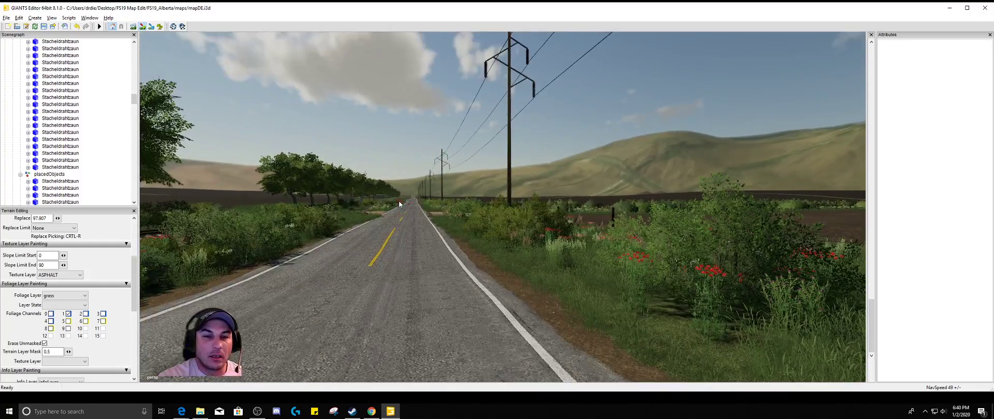
scroll(401, 208, "up", 3)
left_click_drag(401, 209, 386, 208, "alt")
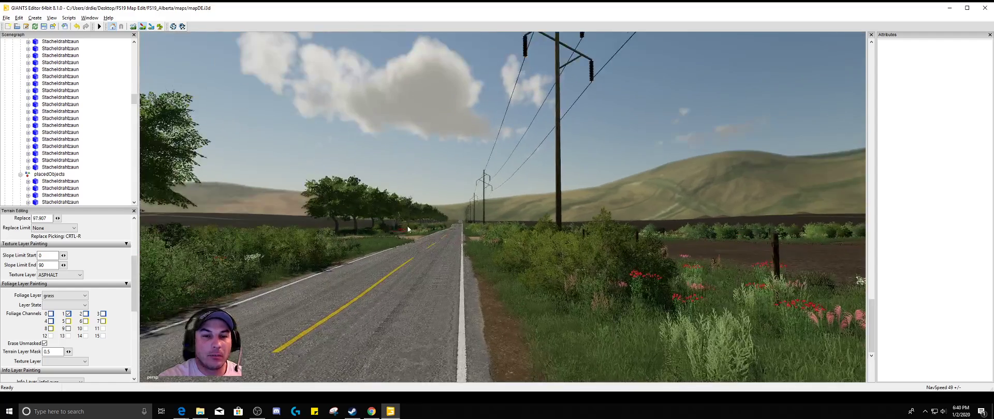
scroll(411, 221, "up", 6)
left_click_drag(401, 245, 421, 251, "alt")
scroll(407, 277, "up", 4)
scroll(433, 266, "down", 4)
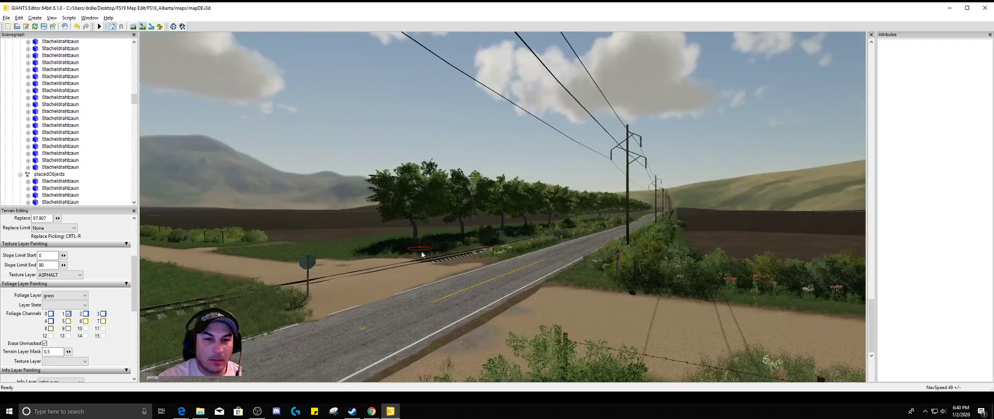
scroll(443, 268, "up", 4)
left_click_drag(444, 291, 395, 324, "alt")
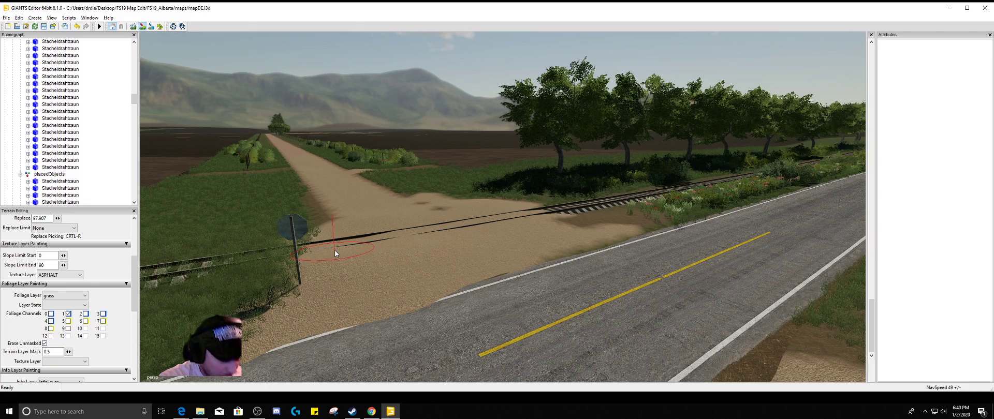
Examine the dirt road beyond the railway crossing and the field entrances branching off it
left_click_drag(414, 253, 378, 217, "alt")
right_click_drag(409, 252, 424, 232, "alt")
left_click_drag(423, 232, 422, 286, "alt")
right_click_drag(421, 286, 461, 244, "alt")
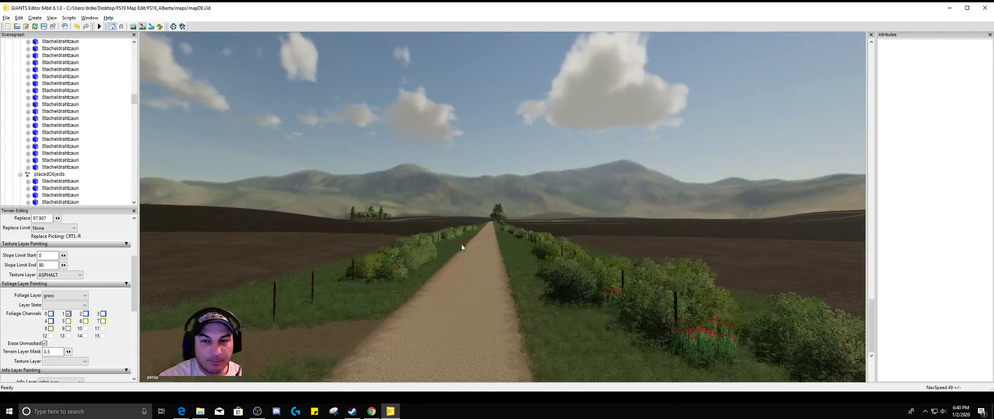
left_click_drag(629, 292, 694, 325, "alt")
left_click_drag(512, 243, 597, 263, "alt")
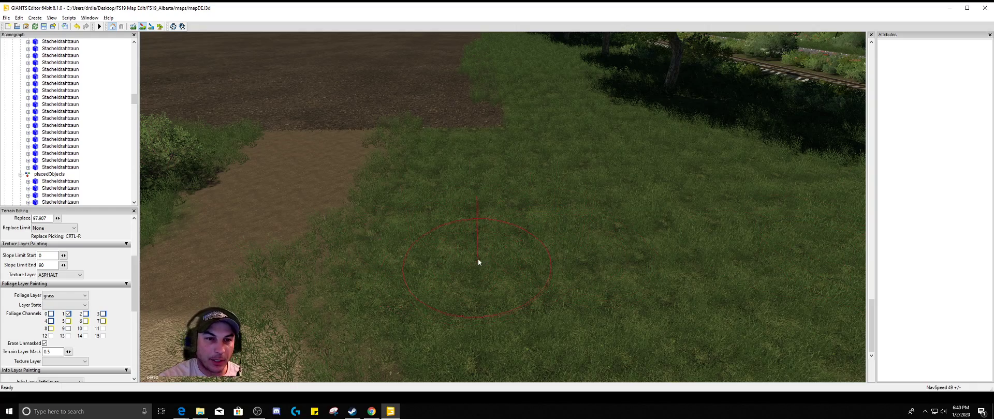
left_click_drag(477, 259, 288, 253, "alt")
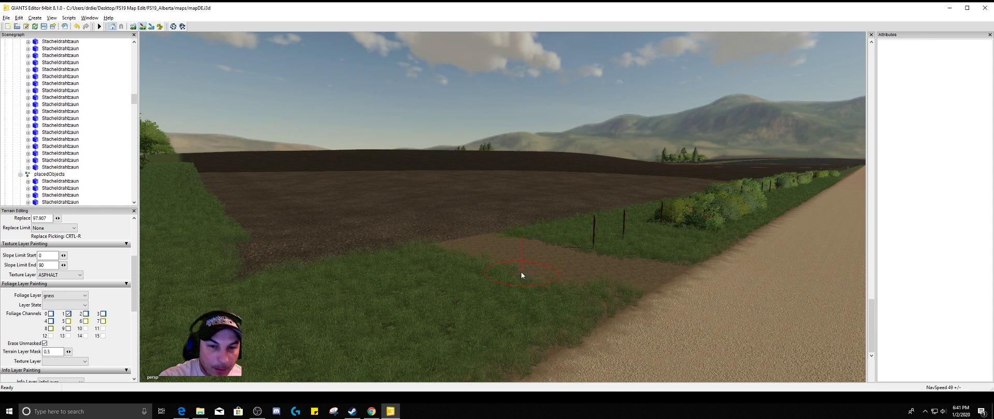
left_click_drag(331, 278, 707, 297, "alt")
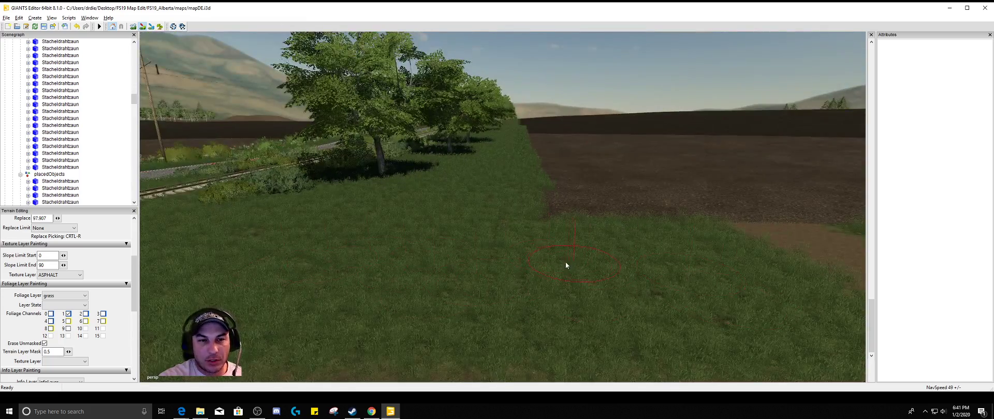
mouse_move(566, 262)
left_mouse_down("alt")
mouse_move(475, 246)
mouse_move(302, 296)
mouse_move(250, 278)
mouse_move(286, 260)
left_mouse_up("alt")
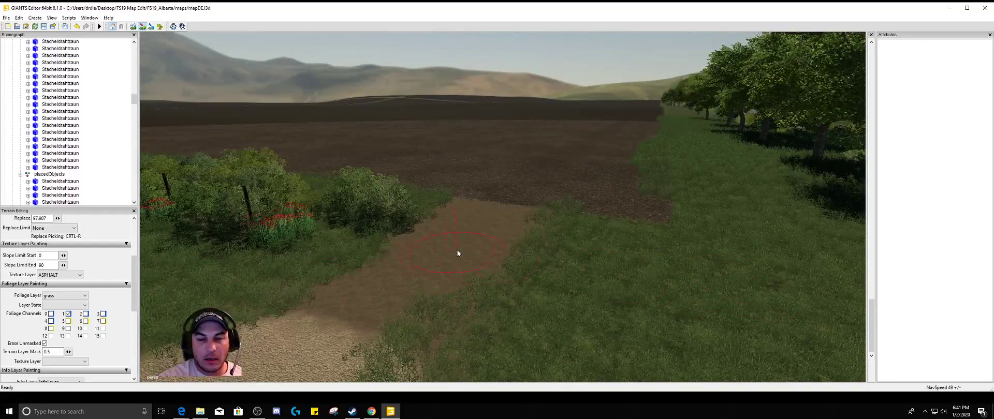
scroll(458, 251, "down", 6)
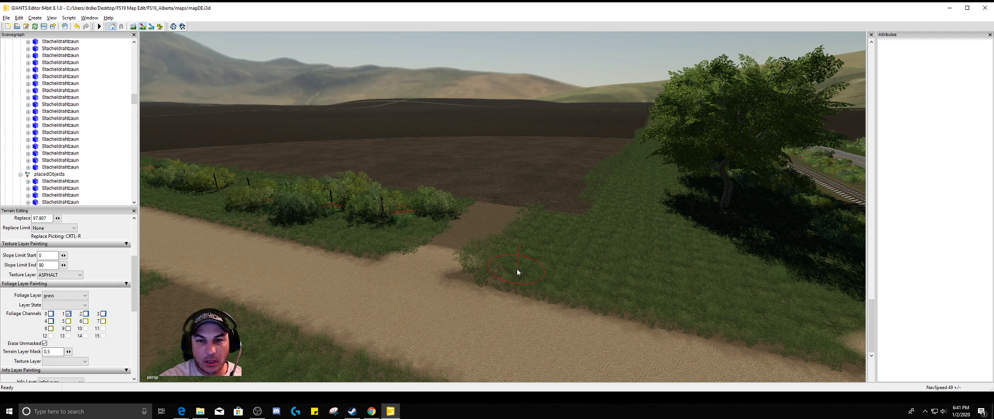
Inspect the railway crossing, checking the rails, the dirt texture around them and the nearby grass edges
left_click_drag(517, 269, 632, 271, "alt")
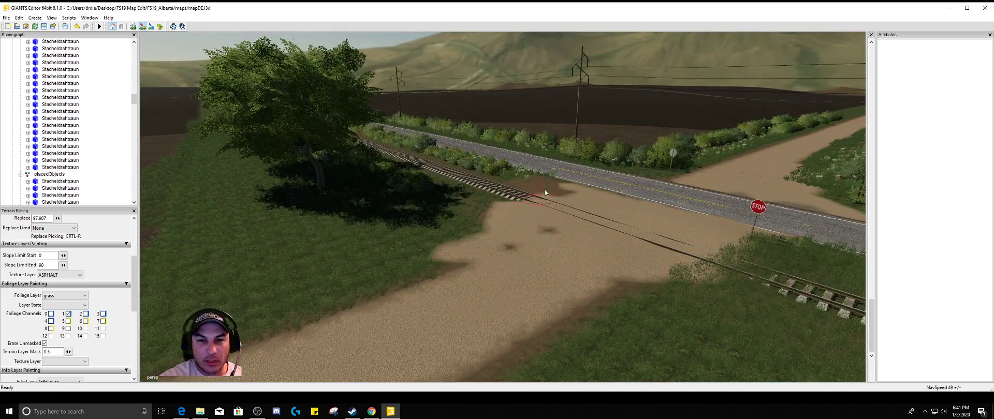
mouse_move(569, 214)
left_mouse_down("alt")
mouse_move(571, 204)
mouse_move(570, 223)
mouse_move(576, 202)
mouse_move(592, 204)
mouse_move(611, 235)
left_mouse_up("alt")
scroll(570, 223, "up", 4)
scroll(642, 230, "up", 5)
scroll(642, 230, "down", 6)
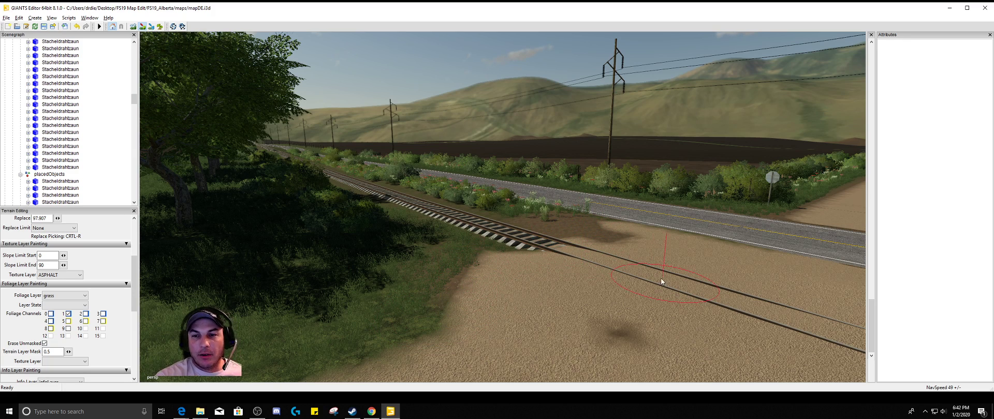
left_click_drag(581, 273, 563, 278, "alt")
scroll(570, 290, "down", 5)
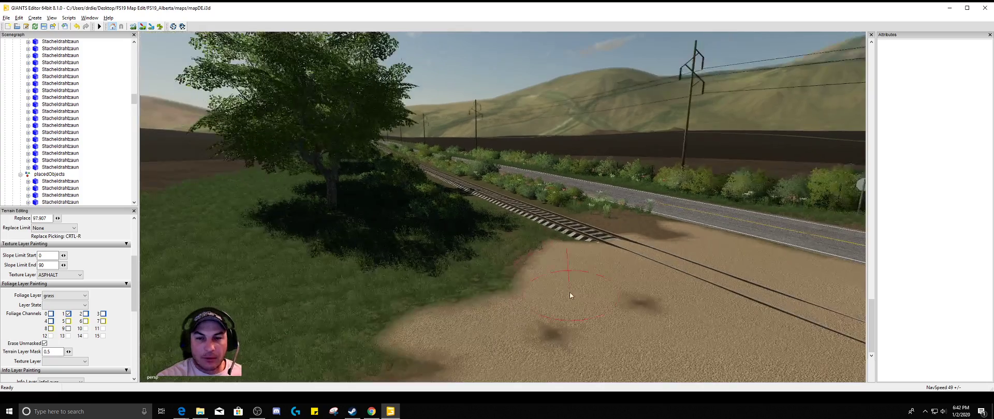
scroll(545, 317, "down", 1)
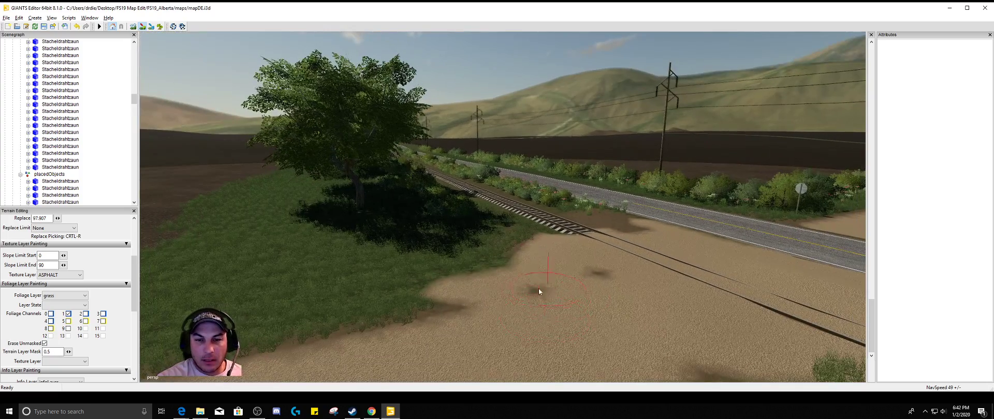
scroll(615, 295, "down", 3)
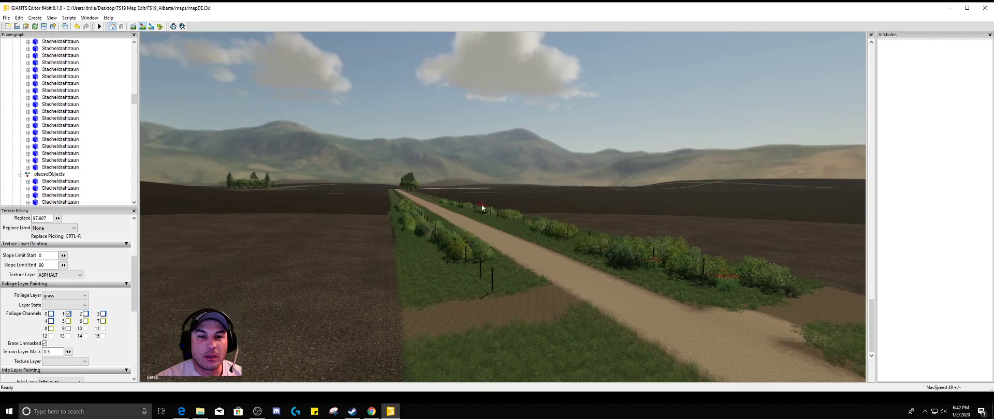
Travel along the dirt road and across the fields to survey the farmyard with the grain bins
left_click_drag(474, 188, 471, 175, "alt")
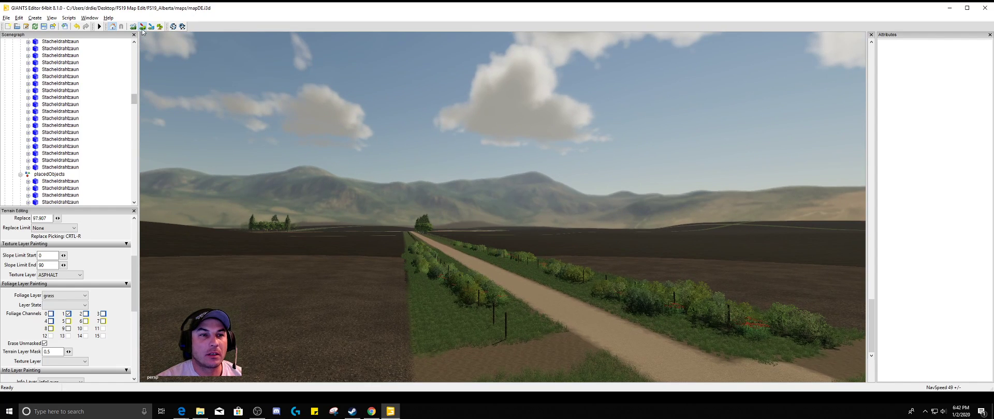
right_click_drag(522, 270, 503, 173, "alt")
right_click_drag(492, 320, 534, 177, "alt")
right_click_drag(430, 300, 542, 148, "alt")
right_click_drag(452, 312, 539, 171, "alt")
mouse_move(455, 336)
left_mouse_down("alt")
mouse_move(443, 321)
mouse_move(432, 372)
left_mouse_up("alt")
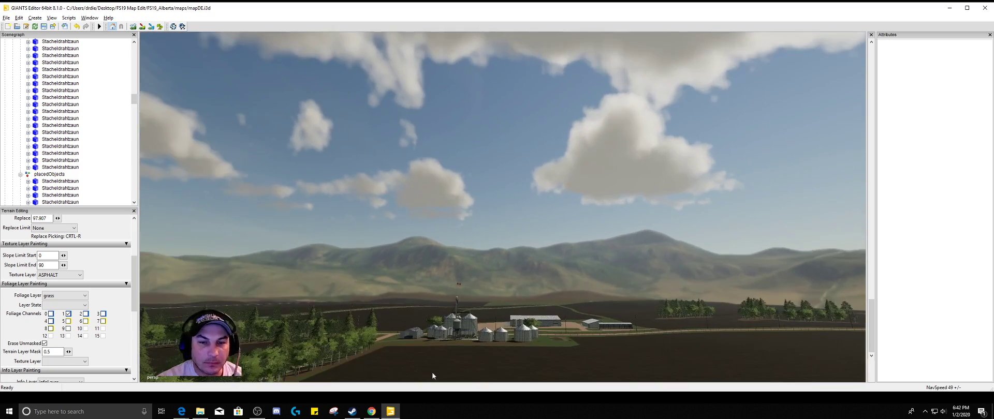
right_click_drag(432, 372, 470, 322, "alt")
left_click_drag(445, 331, 430, 389, "alt")
right_click_drag(430, 389, 518, 243, "alt")
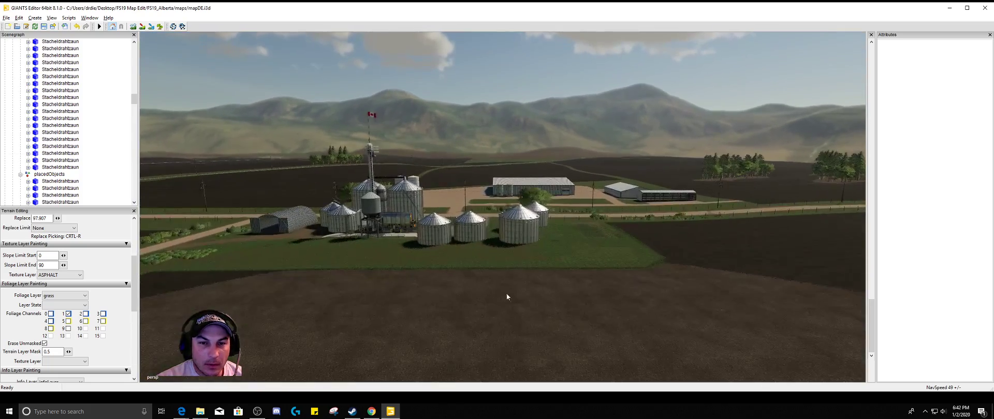
left_click_drag(479, 300, 417, 310, "alt")
right_click_drag(418, 298, 397, 241, "alt")
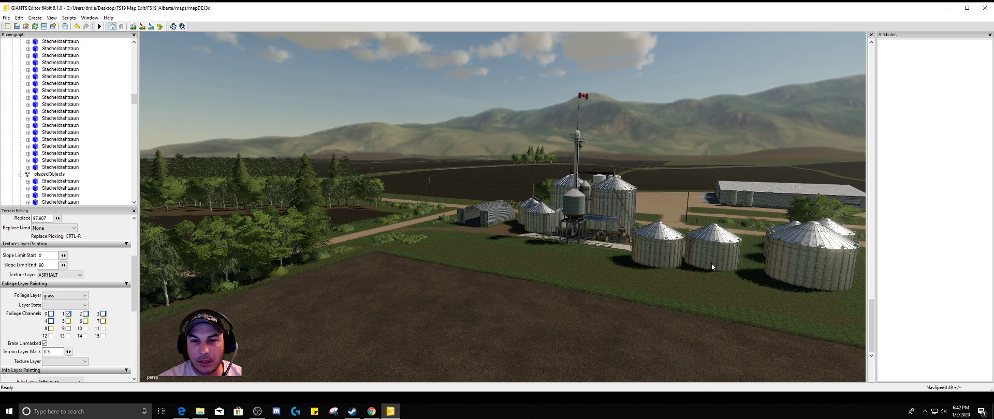
Inspect the grain bins, the elevator tower and the surrounding grass and driveways in the farmyard
right_click_drag(724, 294, 891, 327)
scroll(822, 263, "up", 5)
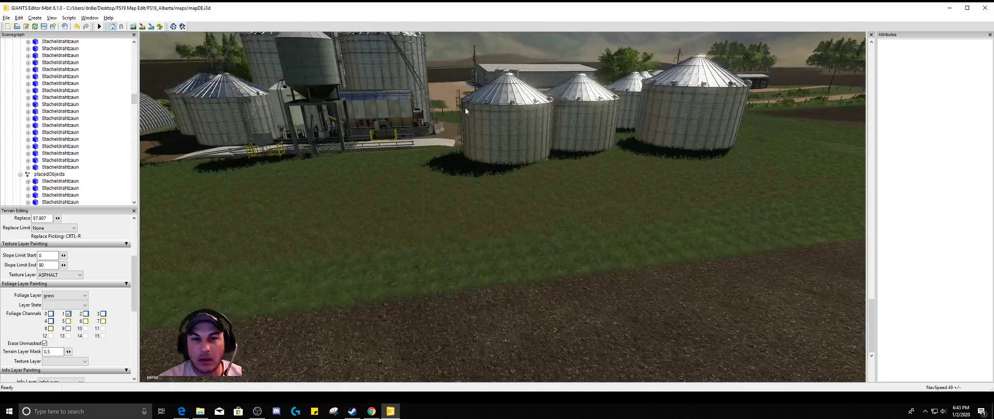
left_click_drag(727, 228, 735, 219, "alt")
right_click_drag(735, 220, 660, 193, "alt")
left_click_drag(659, 194, 631, 226, "alt")
scroll(631, 229, "up", 3)
left_click_drag(642, 176, 558, 249, "alt")
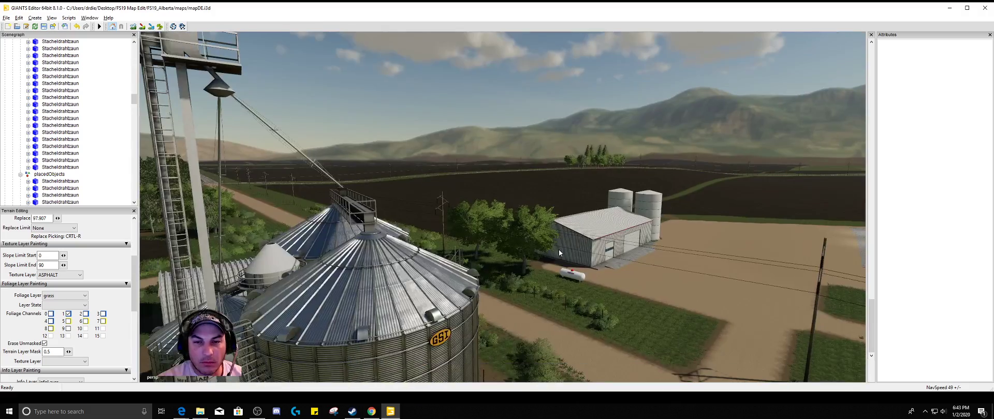
scroll(554, 252, "down", 5)
scroll(521, 320, "down", 3)
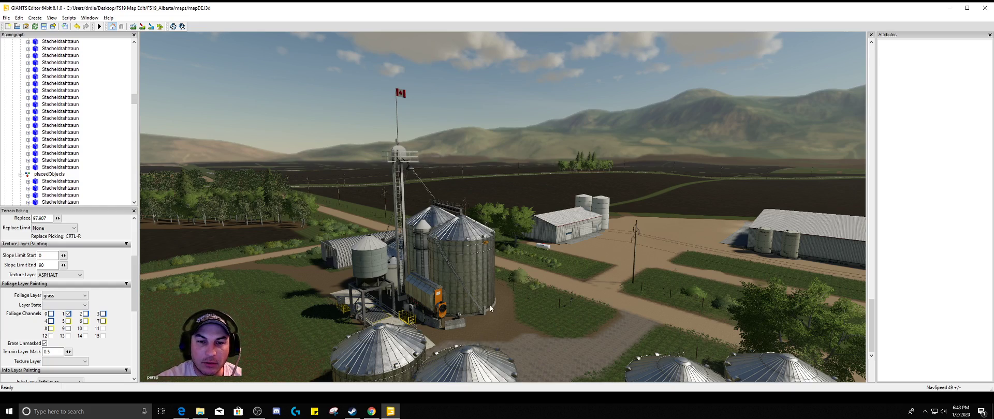
Examine the farm's large sheds across the road, including the sliding doors and the concrete and dirt ground beside them
left_click_drag(537, 341, 614, 339, "alt")
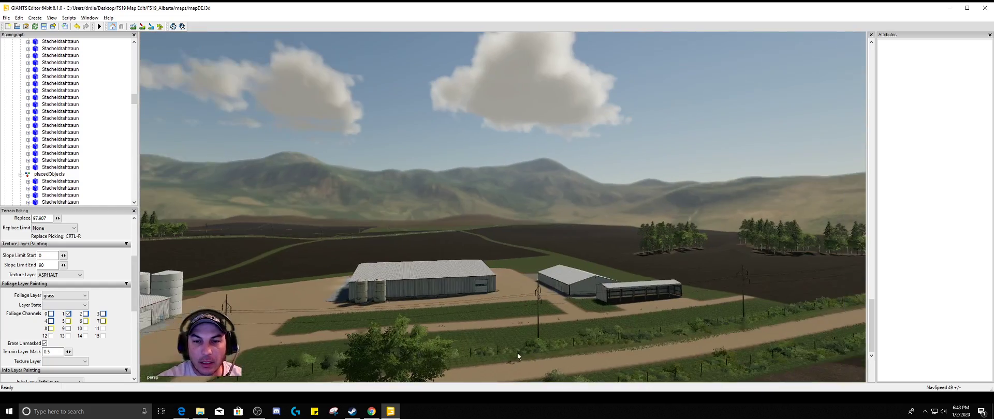
right_click_drag(518, 353, 602, 311, "alt")
left_click_drag(602, 311, 584, 364, "alt")
right_click_drag(584, 364, 670, 211, "alt")
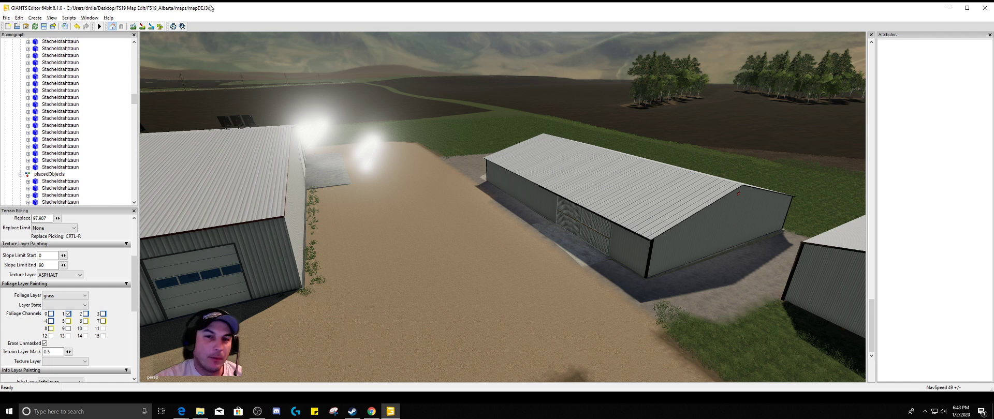
left_click_drag(521, 286, 515, 289, "alt")
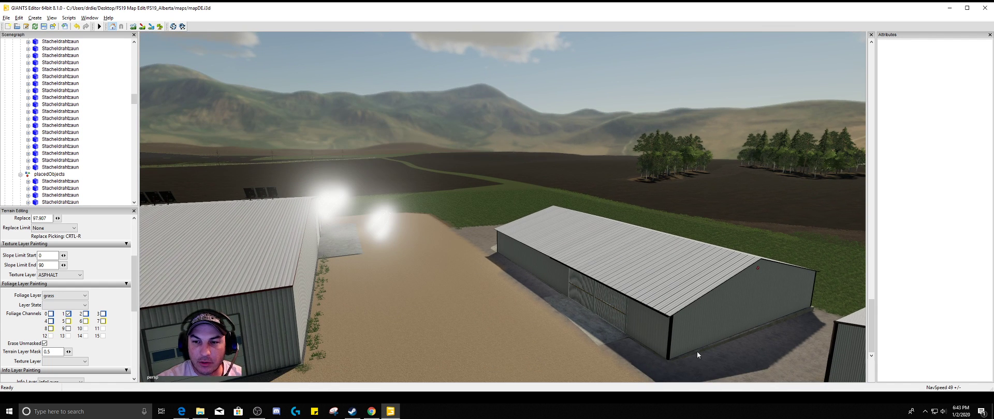
scroll(562, 344, "up", 2)
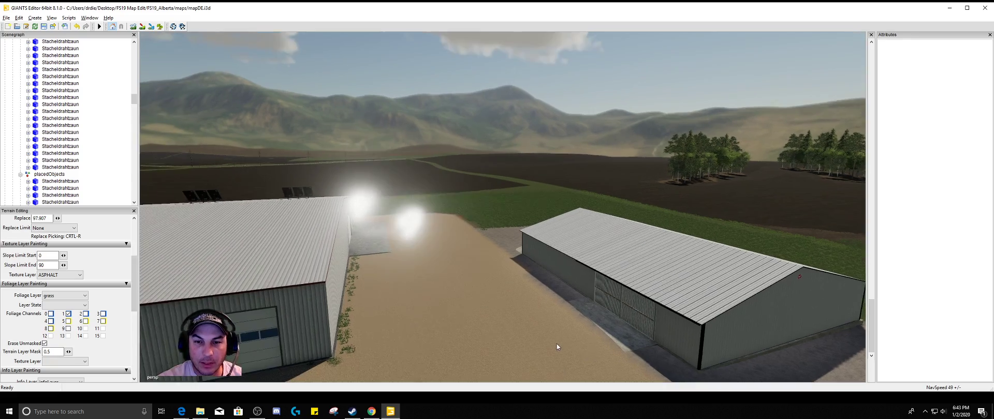
left_click_drag(557, 343, 559, 369, "alt")
scroll(595, 327, "up", 5)
left_click_drag(608, 327, 666, 345, "alt")
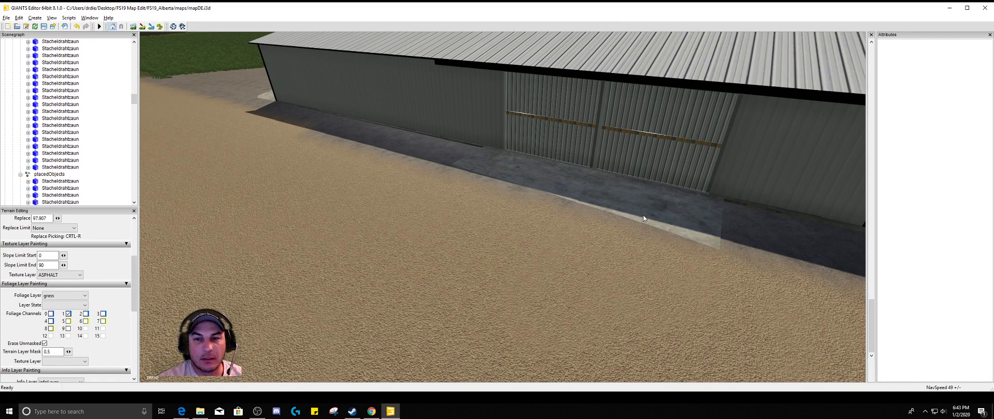
left_click_drag(607, 383, 495, 297, "alt")
Look over the yard between the two sheds and the grass and fields behind them
left_click(590, 414)
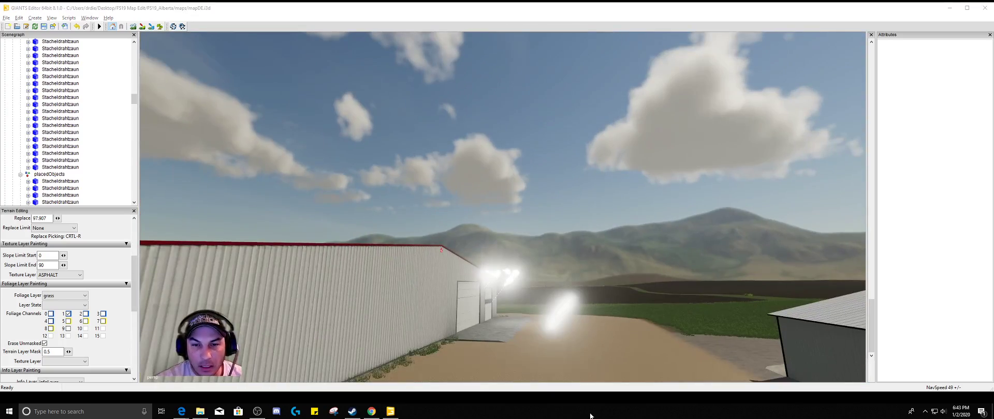
left_click(632, 332)
scroll(633, 362, "down", 4)
left_click_drag(632, 365, 632, 328, "alt")
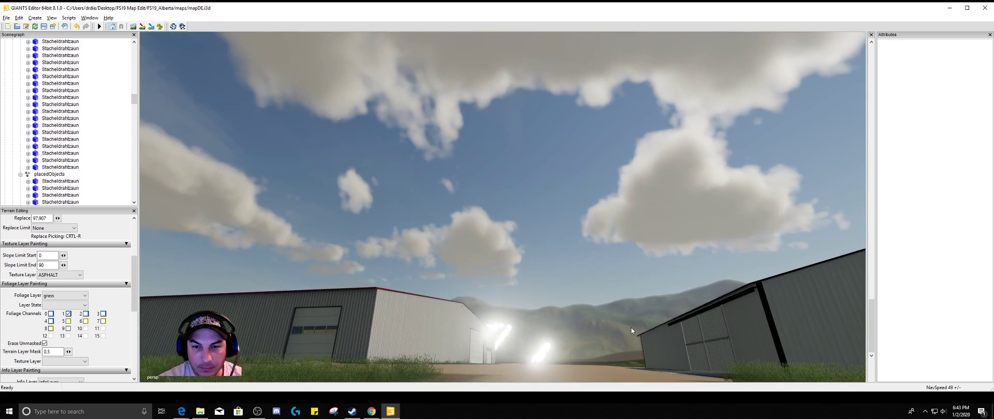
middle_click_drag(608, 306, 627, 327, "alt")
left_click_drag(628, 326, 630, 347, "alt")
right_click_drag(630, 346, 675, 330, "alt")
left_click_drag(675, 331, 743, 348, "alt")
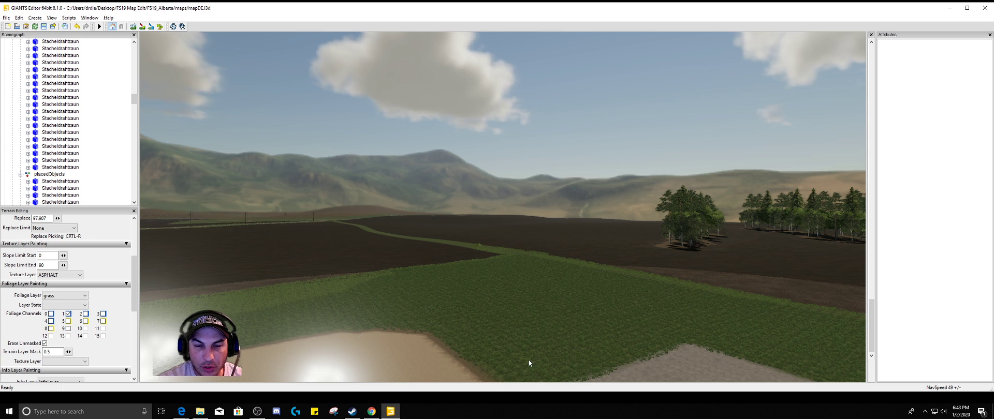
Examine the front of the large shed with the sliding doors, its propane tank and the surrounding yard
left_click_drag(421, 356, 423, 277, "alt")
left_click_drag(434, 348, 669, 338, "alt")
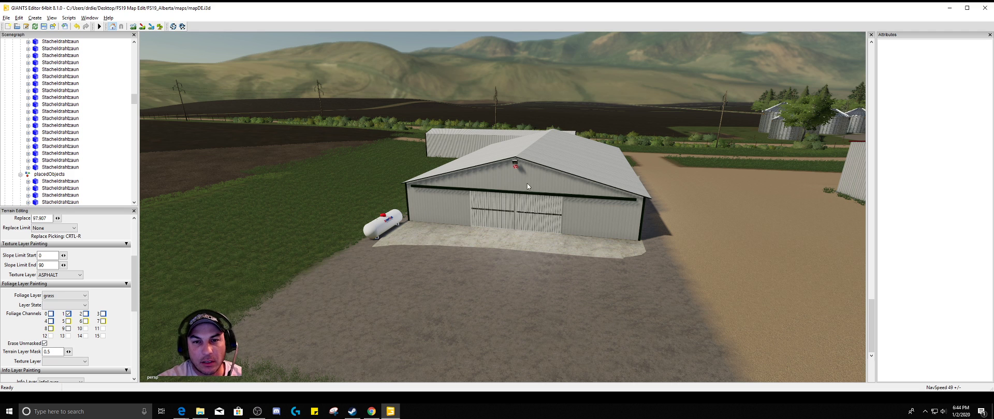
left_click_drag(508, 296, 474, 359, "alt")
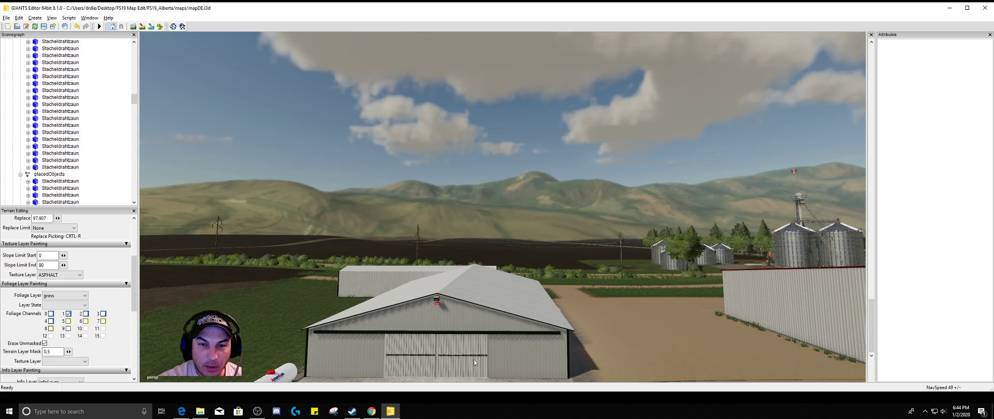
scroll(463, 368, "down", 1)
scroll(464, 368, "down", 1)
left_click_drag(471, 316, 459, 343, "alt")
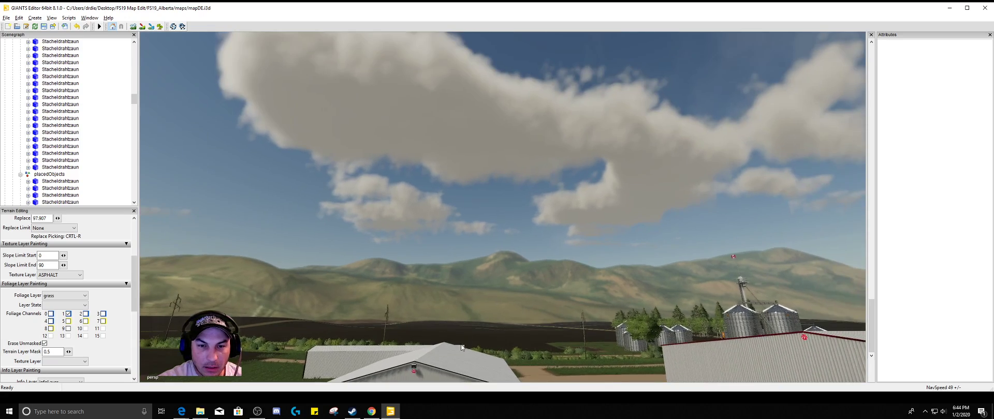
scroll(457, 372, "down", 4)
left_click_drag(457, 369, 498, 245, "alt")
Inspect the interior of the large shed, including its roof trusses, workbenches, tools and concrete floor
scroll(461, 326, "up", 6)
scroll(474, 297, "up", 4)
scroll(479, 319, "up", 5)
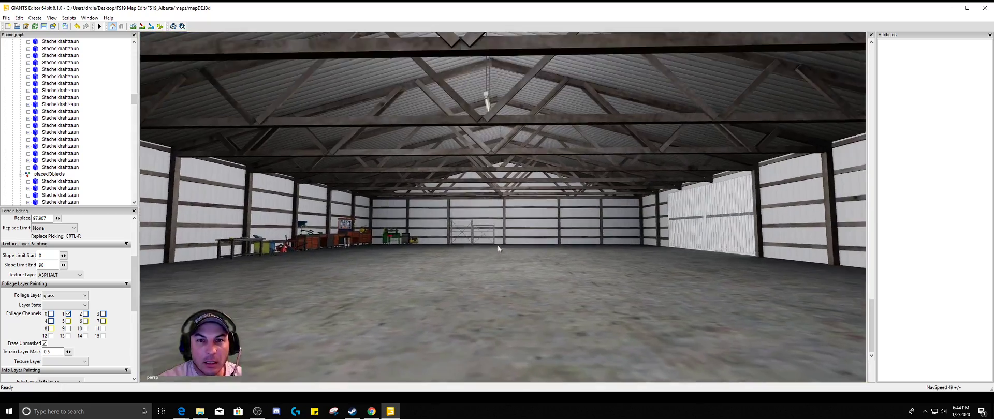
scroll(474, 294, "up", 3)
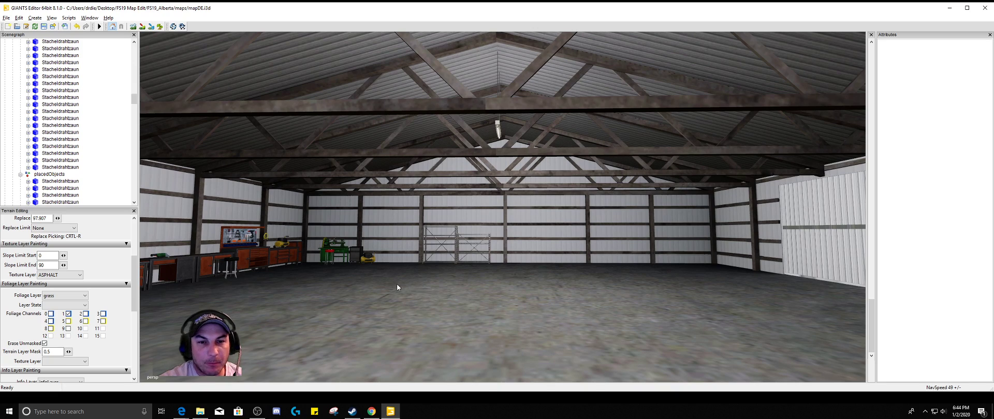
left_click_drag(412, 287, 444, 249, "alt")
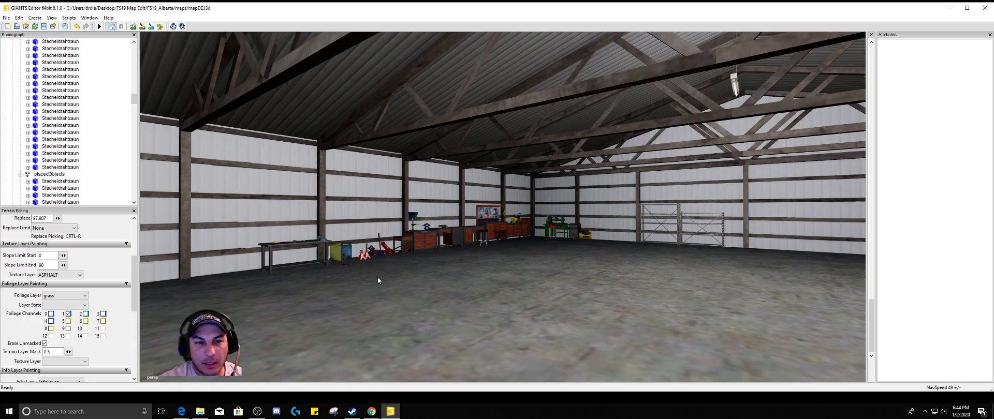
left_click_drag(391, 276, 459, 227, "alt")
left_click_drag(552, 313, 470, 278, "alt")
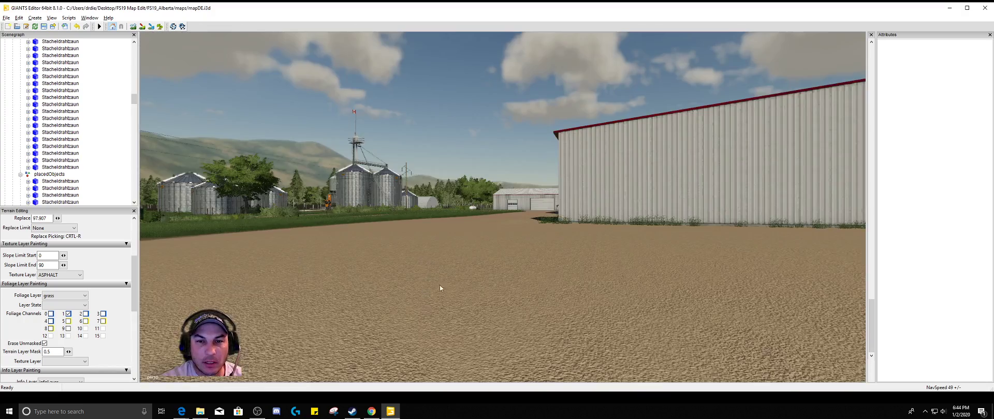
Survey the dirt yard around the red-trimmed shed, the propane tank and the white storage tanks
left_click_drag(439, 285, 441, 316, "alt")
scroll(461, 294, "up", 5)
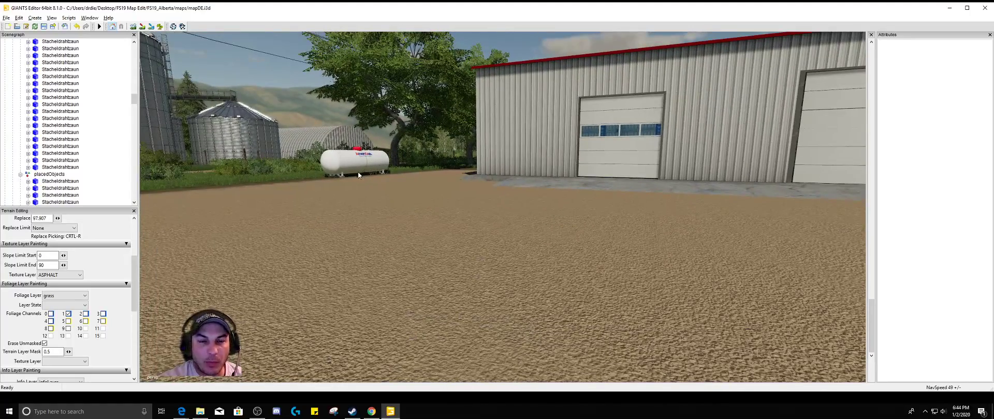
left_click_drag(652, 220, 698, 229, "alt")
scroll(524, 191, "up", 4)
left_click_drag(502, 211, 308, 119, "alt")
scroll(499, 172, "up", 3)
left_click_drag(269, 257, 229, 303, "alt")
scroll(211, 232, "down", 5)
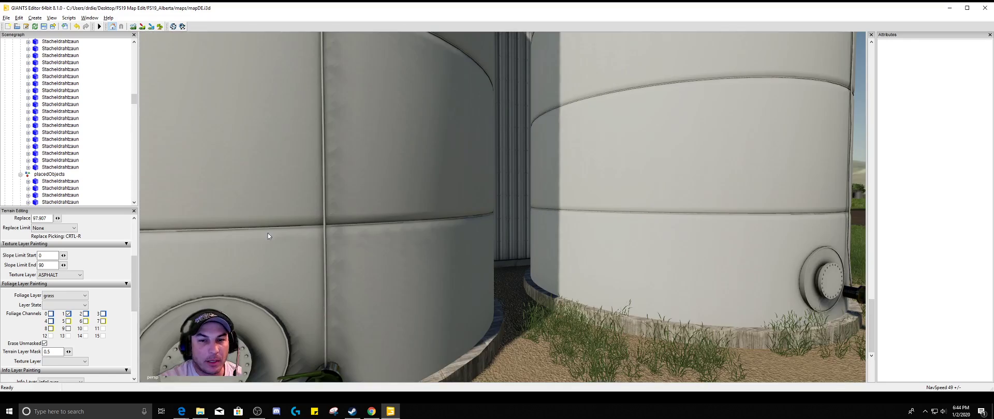
left_click_drag(270, 233, 307, 228, "alt")
scroll(269, 226, "up", 6)
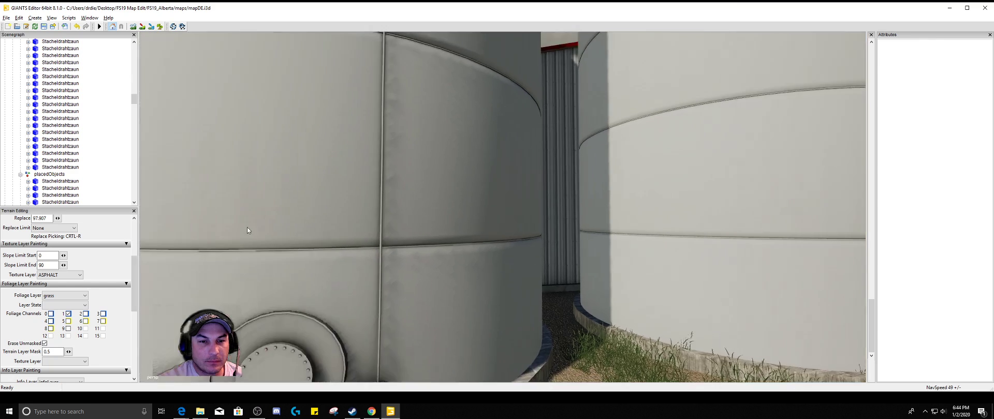
Inspect the workshop interior with its vehicle lift and overhead doors
scroll(268, 209, "up", 1)
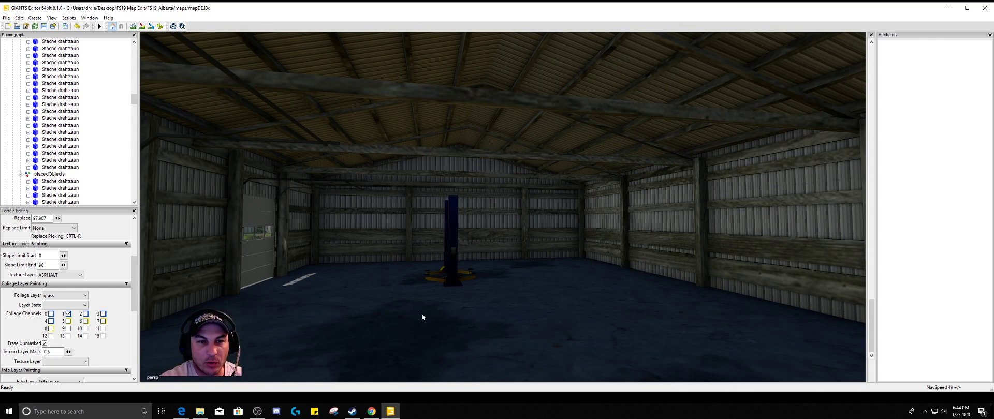
right_click_drag(481, 268, 411, 265)
left_click_drag(448, 253, 404, 254, "alt")
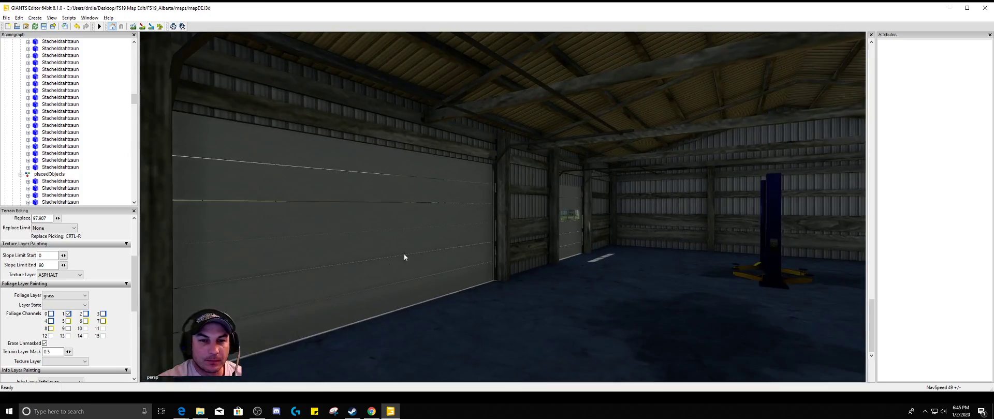
scroll(377, 237, "up", 4)
scroll(385, 215, "up", 2)
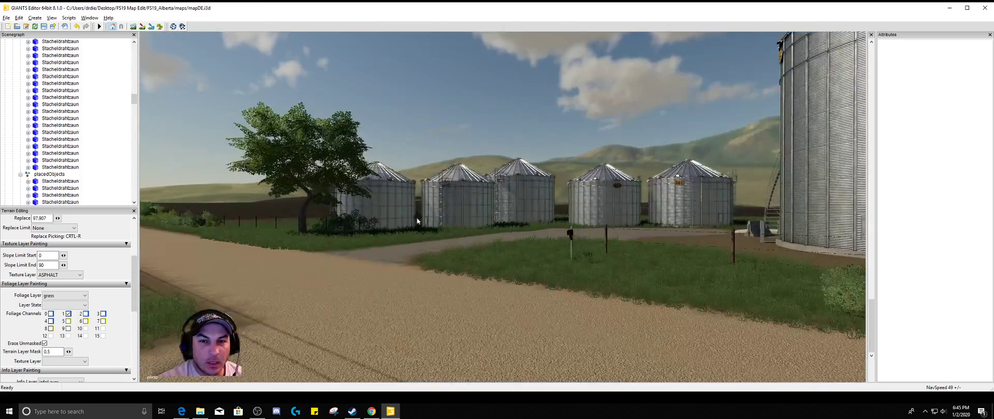
Look over the grain bins beside the dirt road and the curved roof of the arched shed
left_click_drag(417, 222, 558, 199, "alt")
scroll(575, 206, "up", 2)
scroll(578, 207, "up", 3)
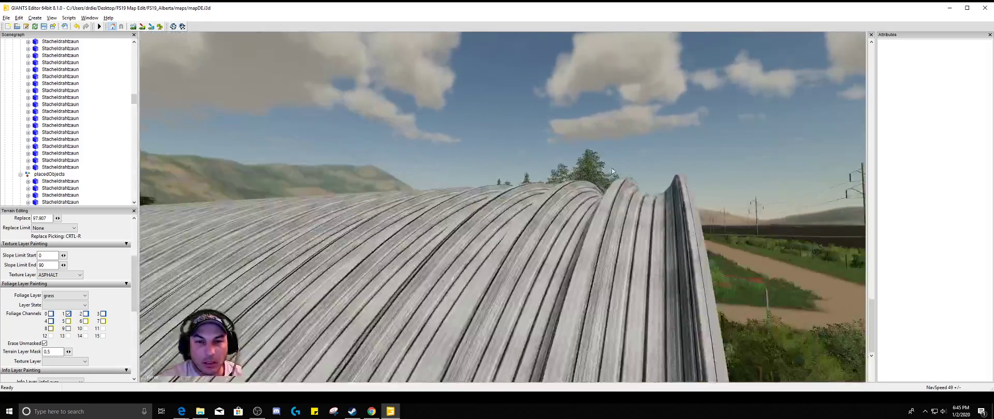
left_click_drag(601, 176, 514, 184, "alt")
scroll(514, 184, "down", 1)
left_click_drag(536, 210, 520, 208, "alt")
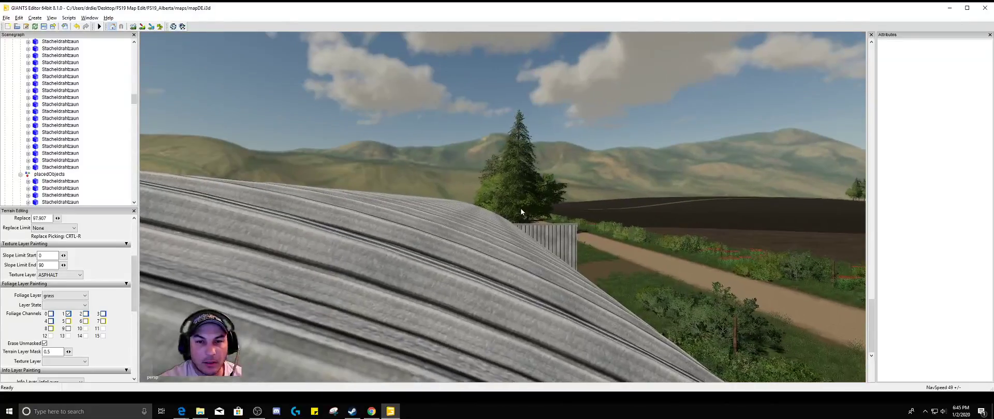
Follow the dirt road past the bushes and fields to examine the railway and paved road crossing
scroll(520, 209, "up", 4)
right_click_drag(576, 226, 722, 65, "alt")
right_click_drag(550, 166, 849, 1, "alt")
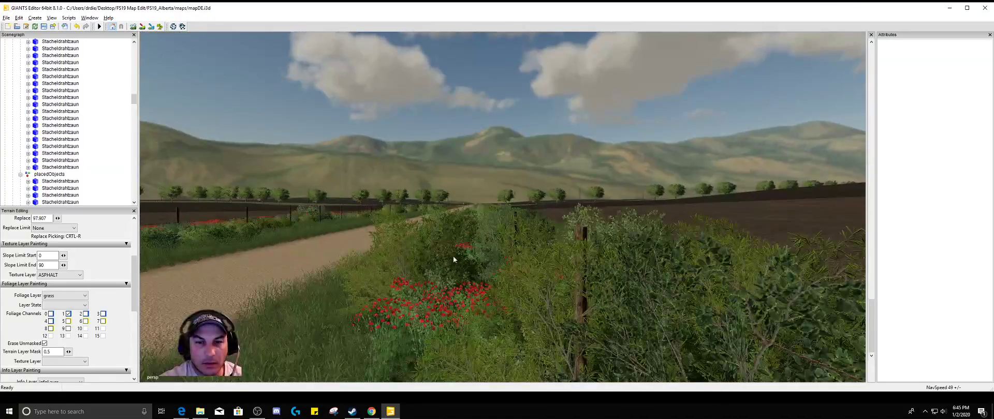
left_click_drag(452, 256, 485, 196, "alt")
right_click_drag(436, 267, 552, 152, "alt")
left_click_drag(489, 202, 424, 377, "alt")
left_click_drag(470, 204, 499, 148, "alt")
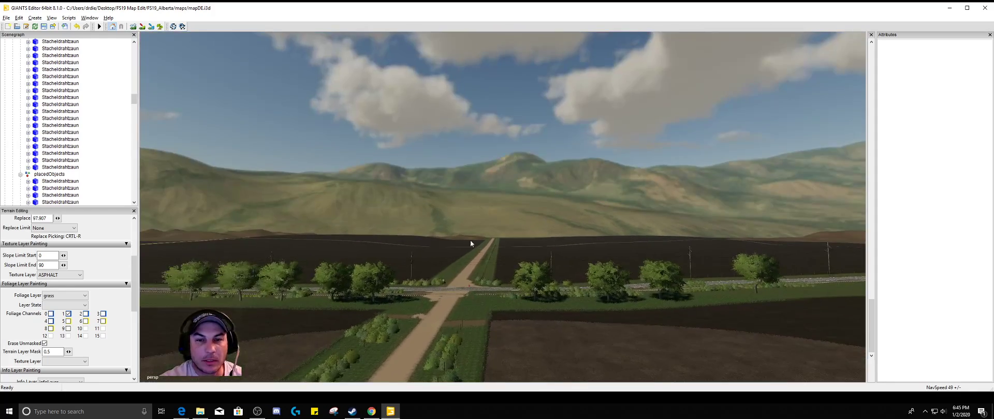
right_click_drag(471, 270, 513, 210, "alt")
right_click_drag(519, 298, 455, 371)
right_click_drag(527, 341, 648, 278)
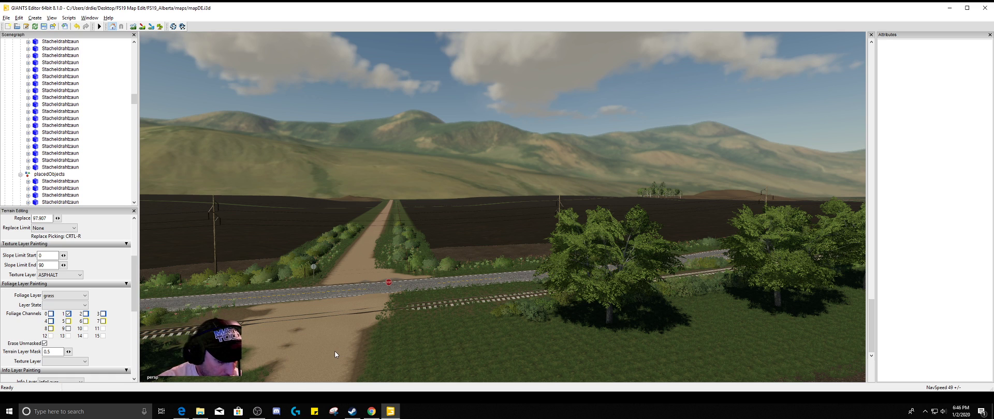
Choose roughDirt01 as the texture layer for painting at the field entrance near the railway crossing
left_click_drag(346, 346, 304, 392, "alt")
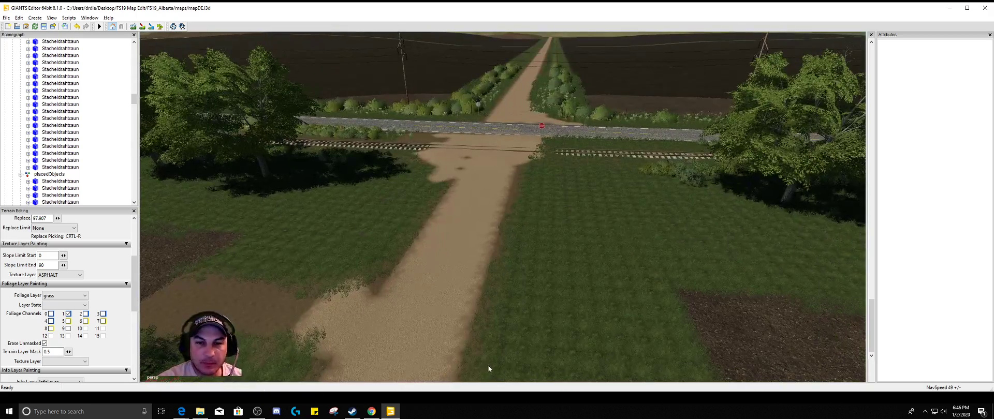
left_click_drag(514, 359, 397, 351, "alt")
left_click_drag(459, 335, 434, 330, "alt")
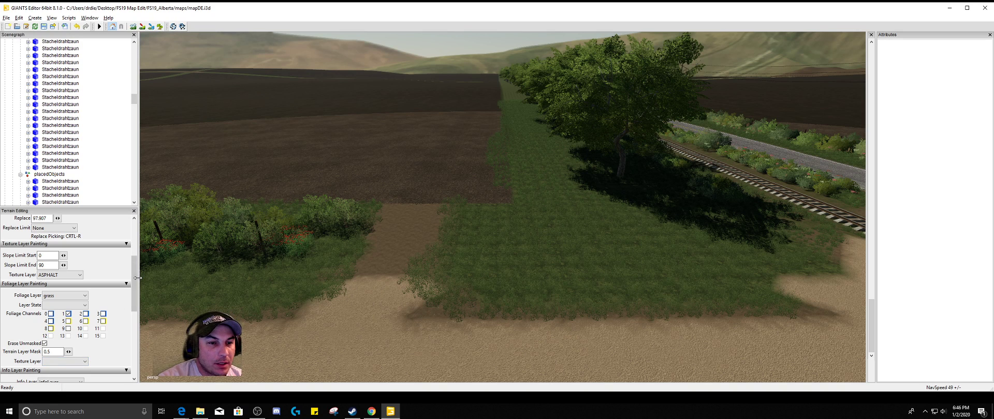
mouse_move(134, 280)
left_mouse_down()
mouse_move(139, 300)
mouse_move(137, 290)
left_mouse_up()
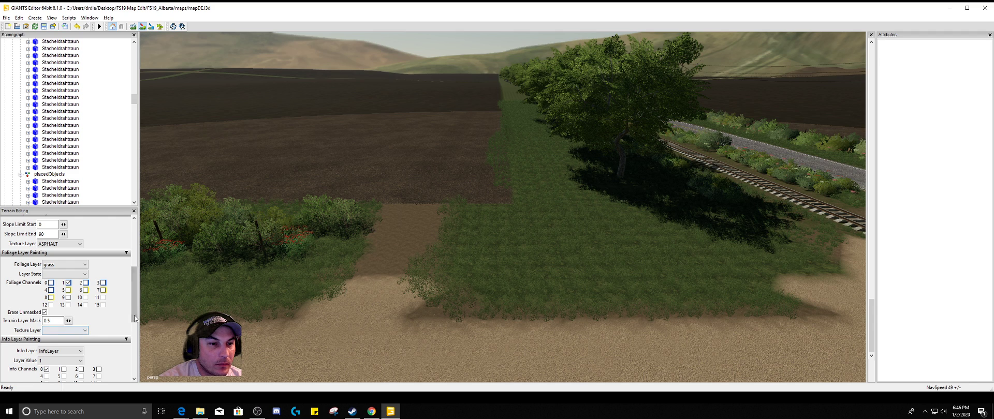
left_click_drag(138, 319, 139, 305)
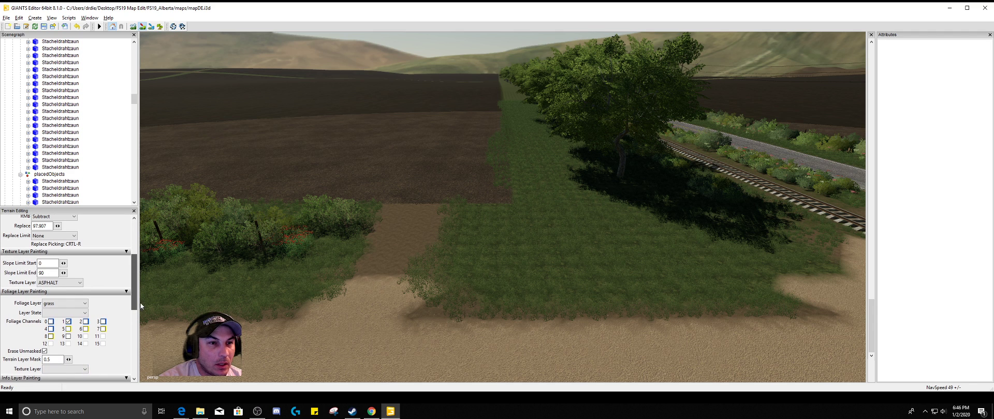
left_click(67, 283)
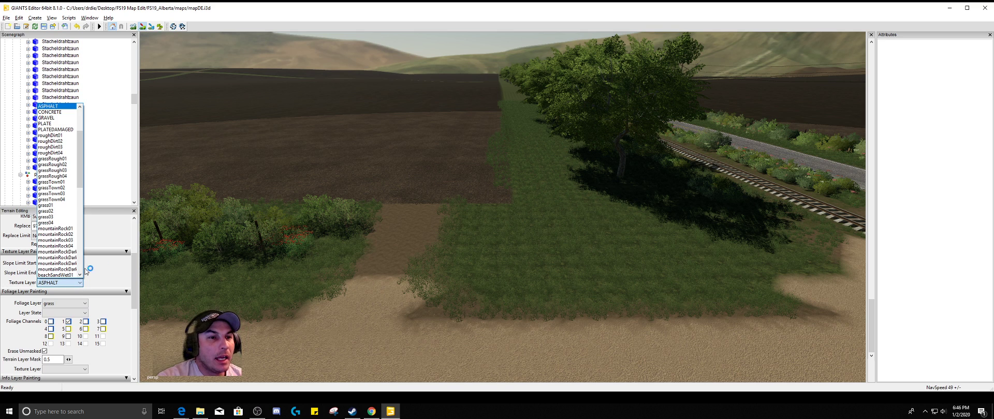
scroll(44, 213, "up", 2)
scroll(44, 212, "up", 1)
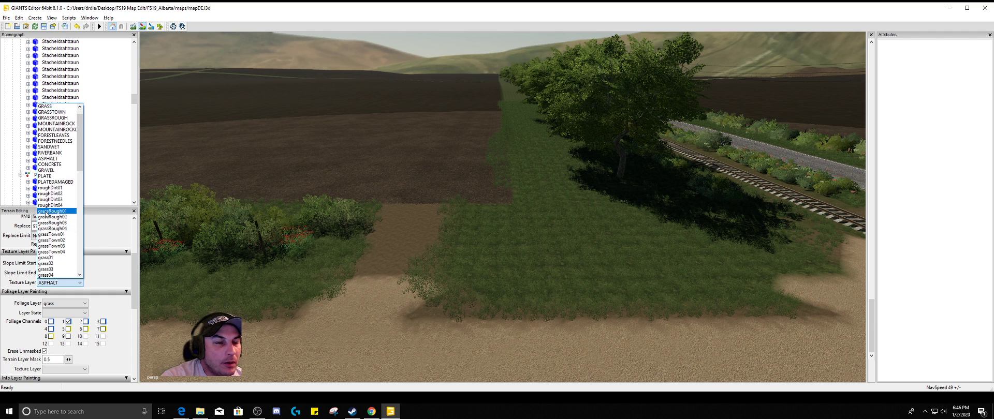
scroll(45, 212, "up", 1)
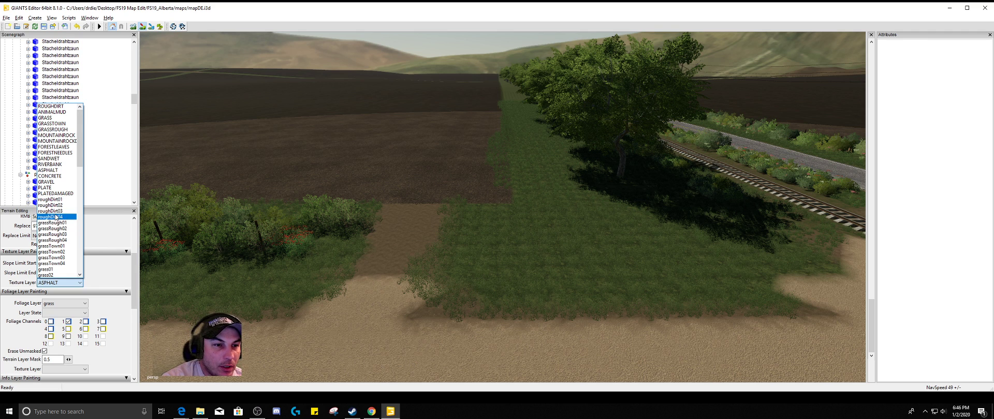
left_click(52, 199)
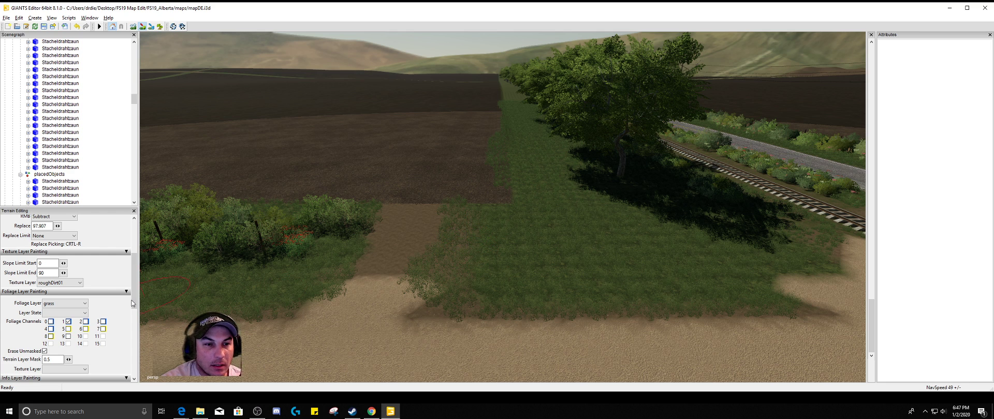
Paint the roughDirt01 texture over the grassy ground beside the field entrance to widen it
left_click_drag(132, 294, 136, 262)
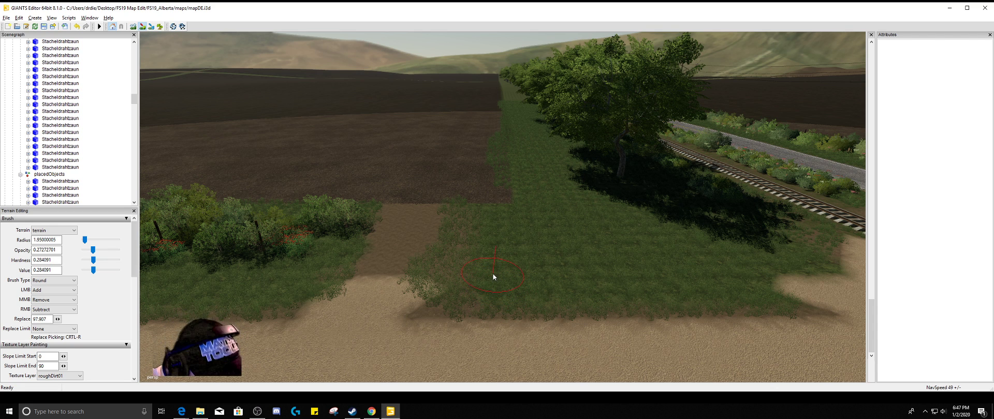
mouse_move(492, 274)
left_mouse_down("alt")
mouse_move(476, 270)
mouse_move(566, 282)
mouse_move(613, 268)
mouse_move(579, 260)
mouse_move(546, 286)
mouse_move(582, 298)
left_mouse_up("alt")
scroll(582, 295, "down", 6)
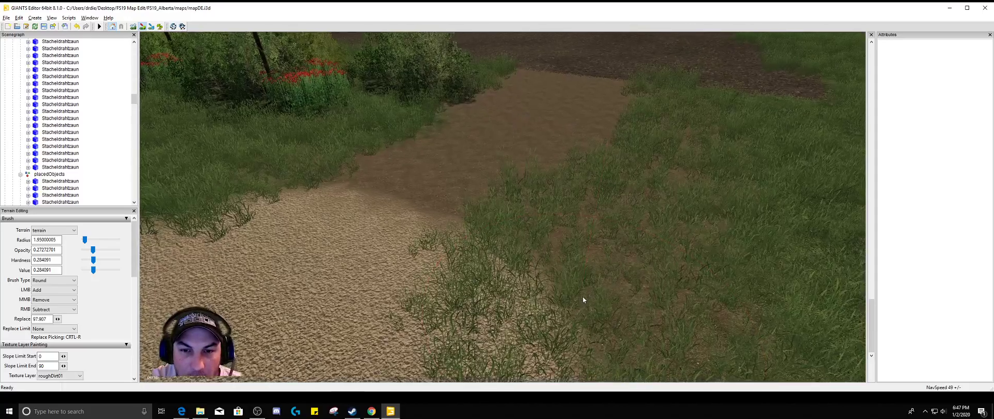
scroll(587, 305, "down", 5)
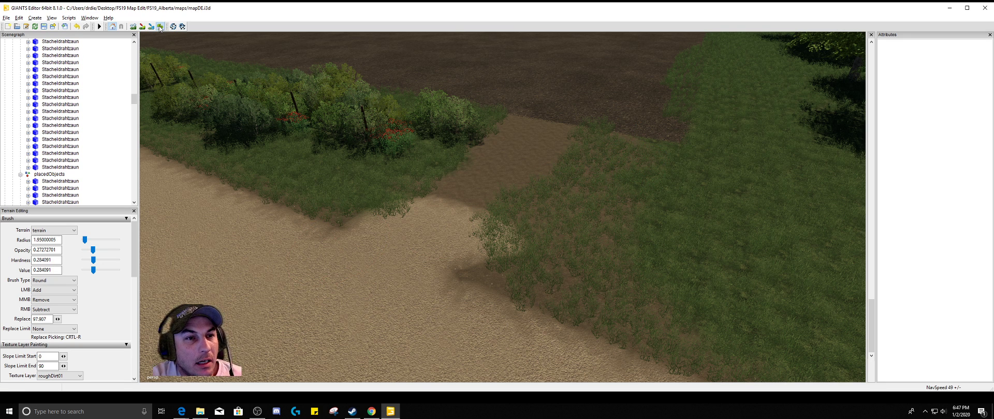
Set the grass foliage layer to State 4 and paint a patch of grass across the dirt entrance
left_click_drag(134, 270, 139, 289)
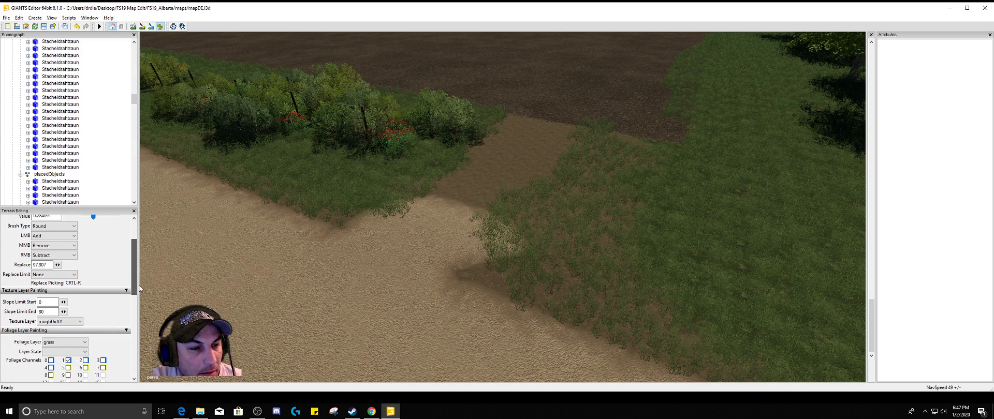
left_click(85, 352)
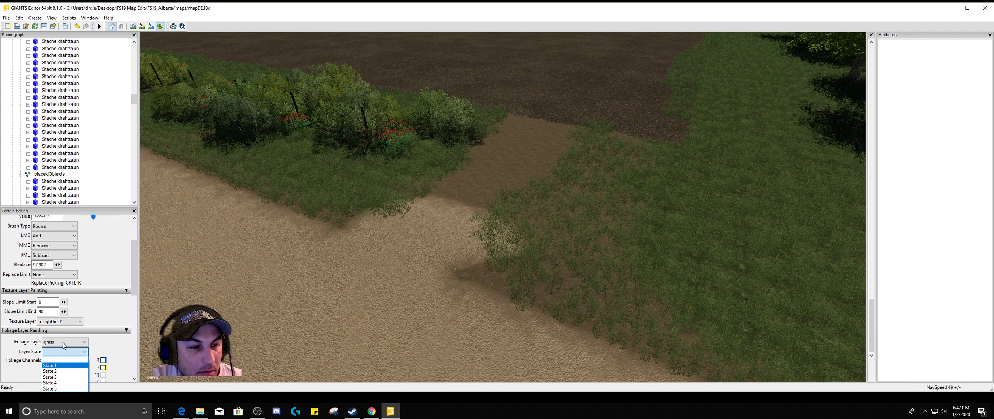
left_click(60, 383)
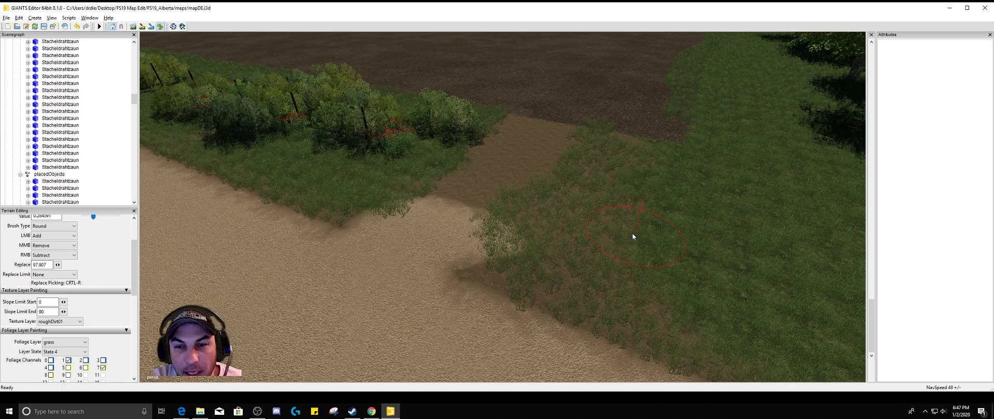
left_click_drag(514, 180, 521, 168)
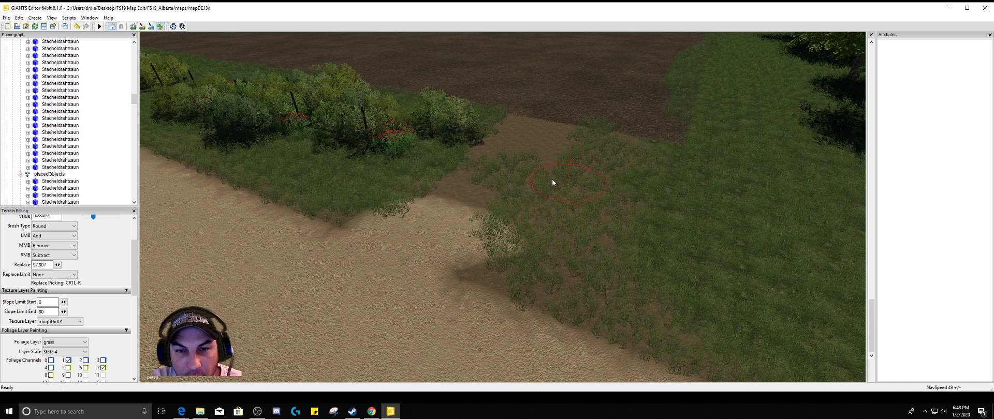
Erase the grass foliage from the widened dirt entrance and the road corner beside the bushes
mouse_move(510, 181)
middle_mouse_down()
mouse_move(530, 213)
mouse_move(512, 233)
mouse_move(567, 315)
middle_mouse_up()
scroll(580, 306, "down", 5)
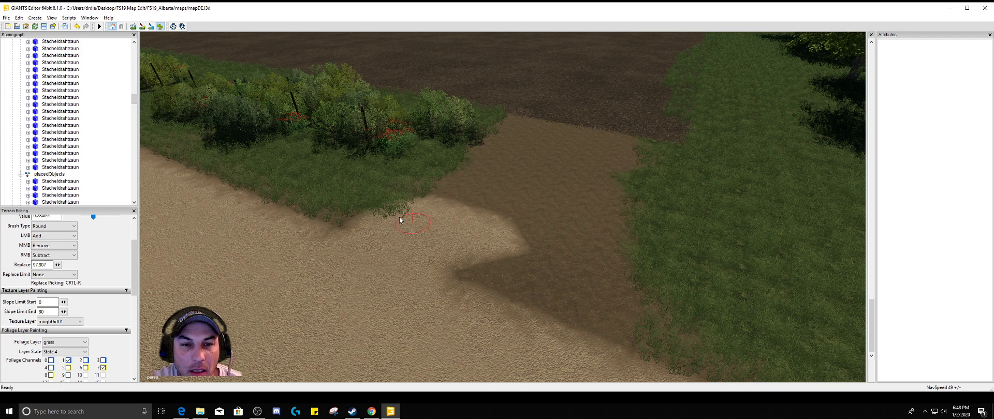
middle_click_drag(402, 217, 423, 205)
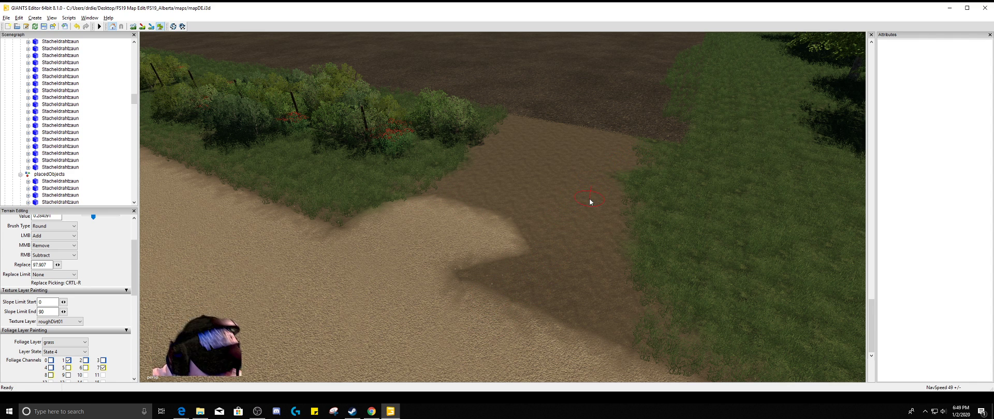
Choose waterPuddle01 as the texture layer and paint a small puddle on the dirt field entrance
left_click_drag(591, 202, 661, 216, "alt")
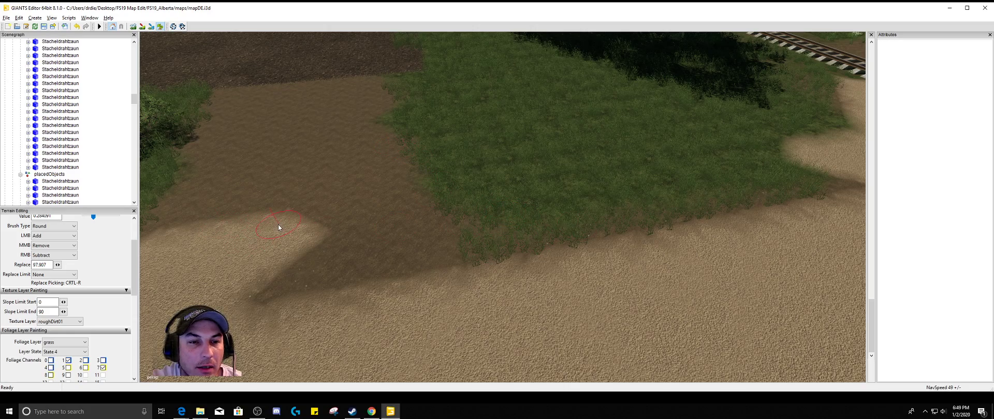
left_click_drag(278, 224, 246, 219, "alt")
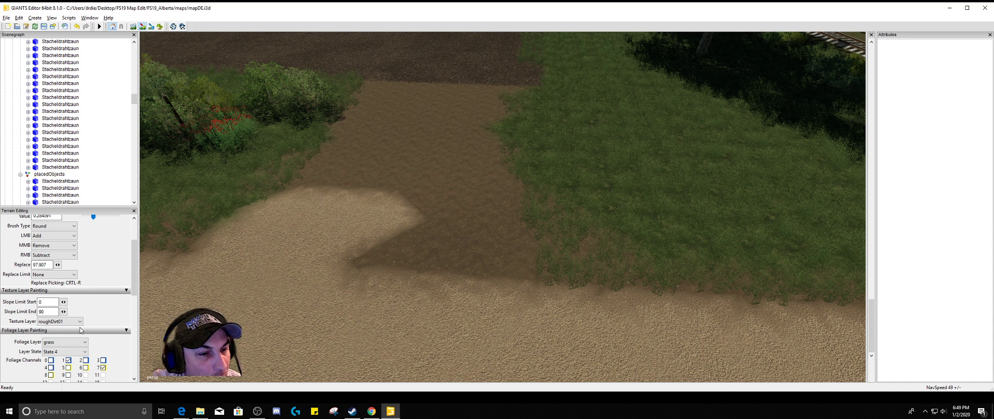
left_click(80, 321)
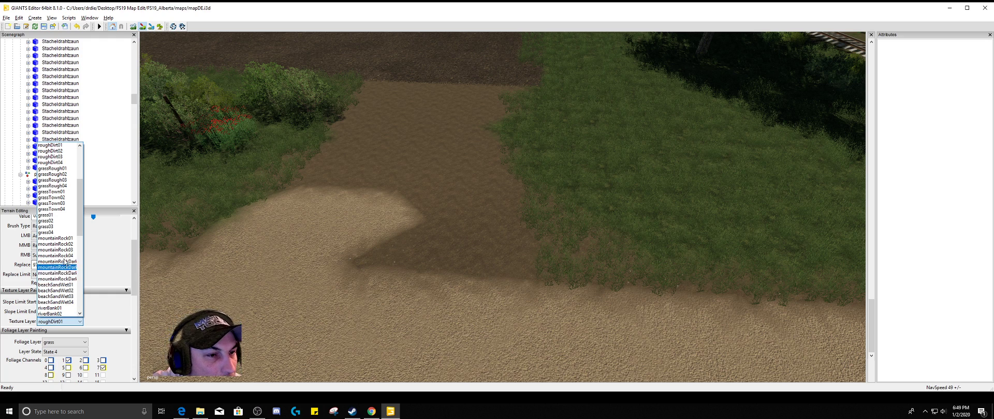
scroll(63, 237, "up", 1)
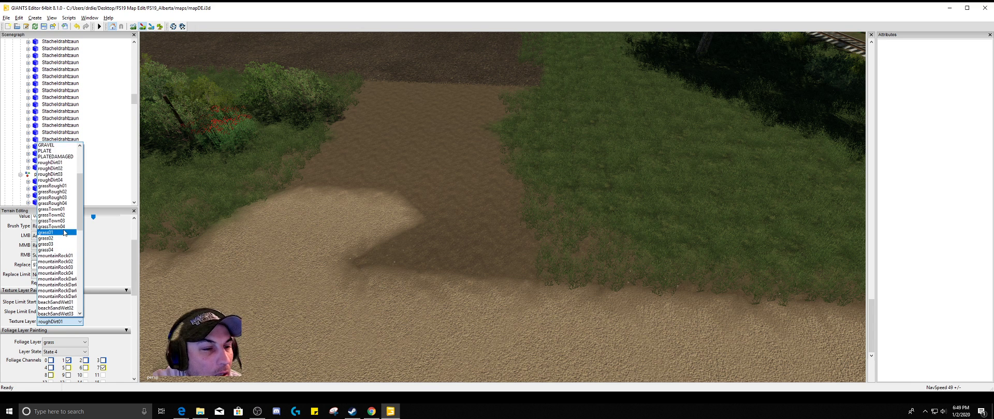
scroll(64, 233, "down", 5)
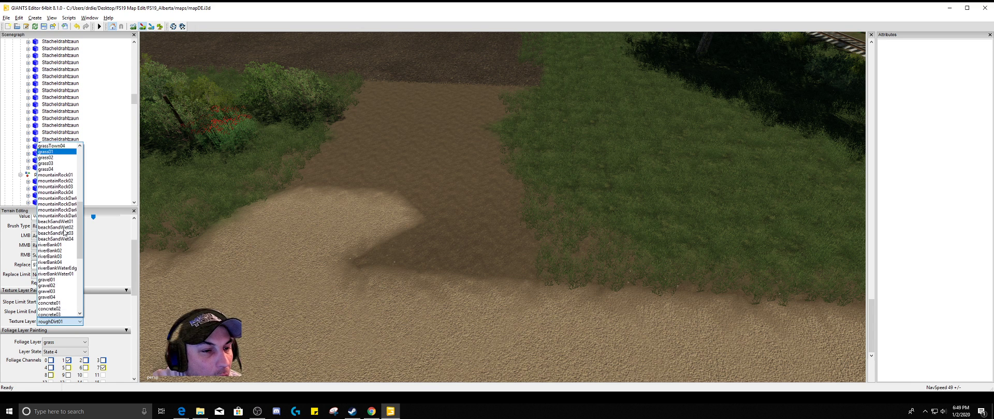
scroll(64, 234, "down", 4)
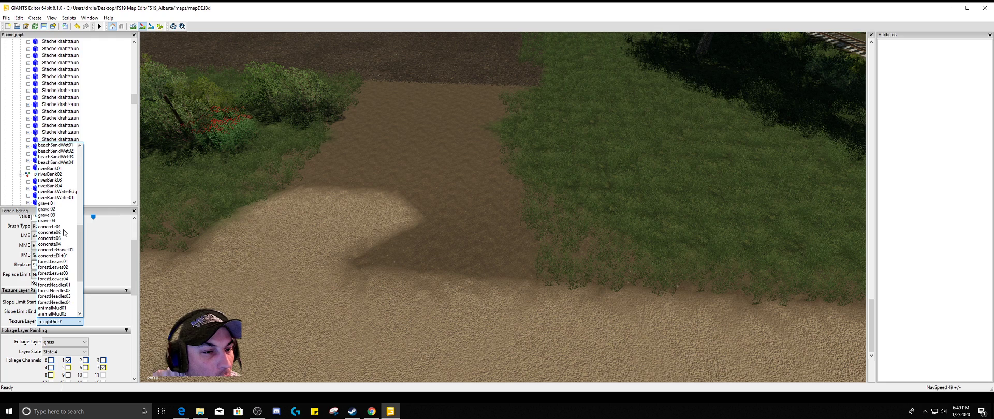
scroll(63, 233, "down", 2)
scroll(64, 233, "down", 3)
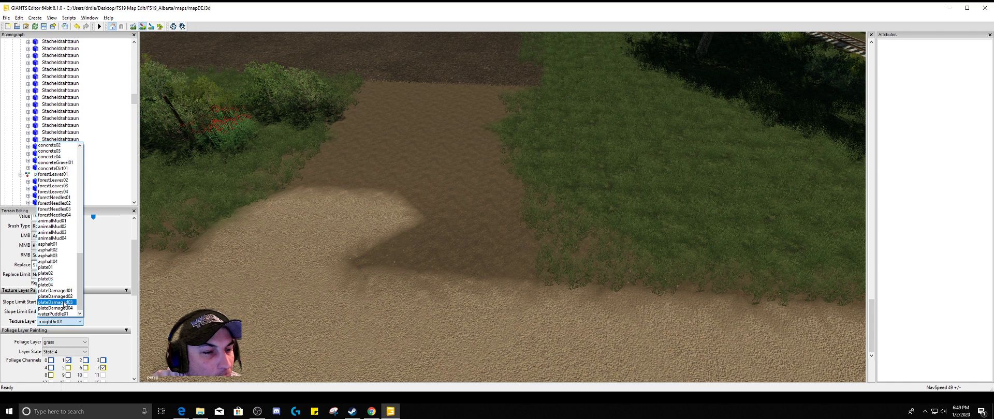
left_click(55, 314)
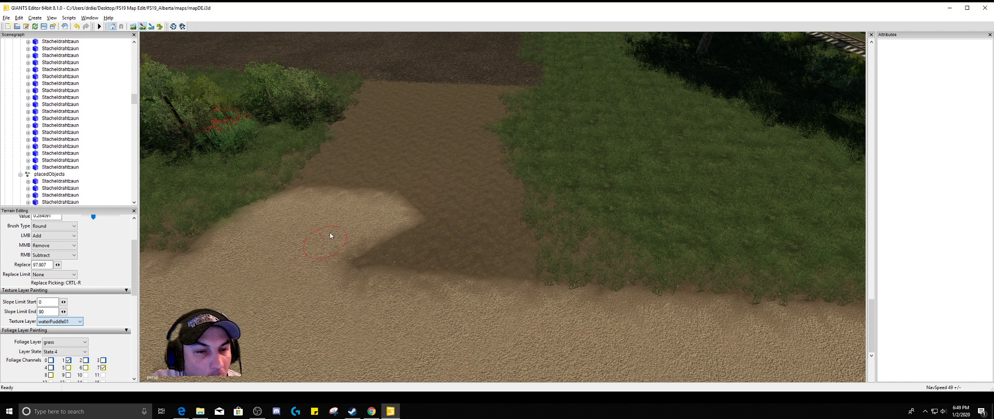
left_click(414, 138)
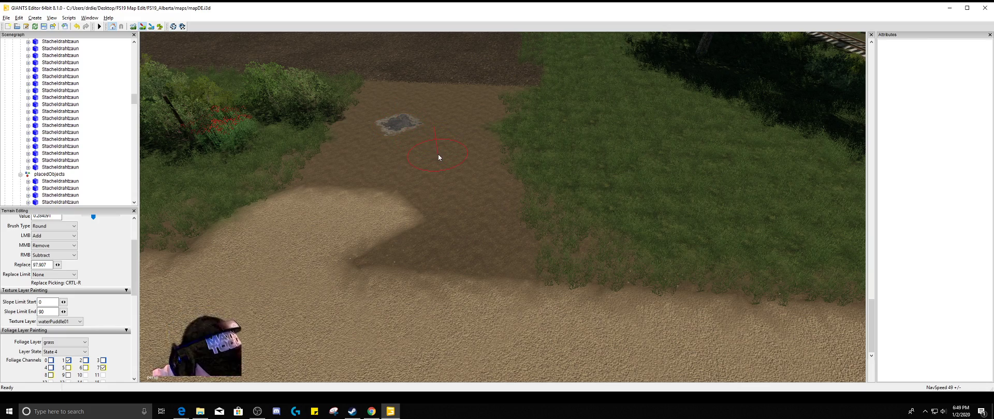
Examine the painted puddle on the field entrance up close and from different angles
mouse_move(439, 155)
left_mouse_down("alt")
mouse_move(468, 147)
mouse_move(453, 192)
mouse_move(569, 162)
mouse_move(559, 170)
mouse_move(501, 149)
left_mouse_up("alt")
scroll(468, 147, "up", 5)
scroll(466, 150, "down", 5)
scroll(463, 155, "down", 5)
scroll(564, 161, "up", 5)
scroll(495, 142, "up", 3)
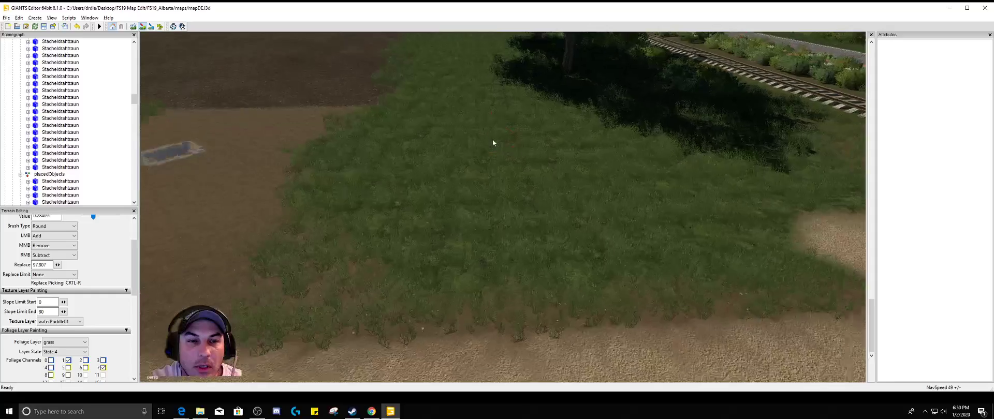
scroll(494, 138, "up", 2)
mouse_move(498, 120)
left_mouse_down("alt")
mouse_move(438, 123)
mouse_move(442, 100)
mouse_move(427, 70)
left_mouse_up("alt")
scroll(440, 120, "up", 2)
scroll(438, 97, "up", 2)
scroll(418, 95, "up", 4)
left_click_drag(419, 96, 264, 132, "alt")
scroll(383, 81, "up", 3)
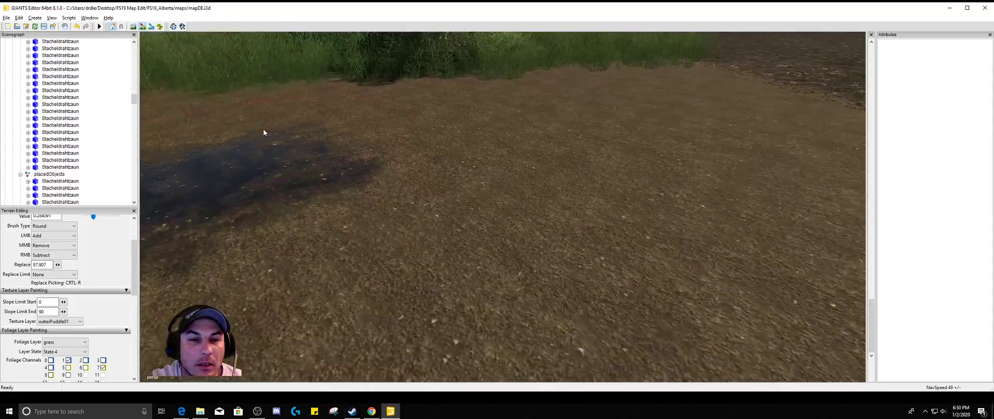
Enlarge the puddle near the bushes with more waterPuddle01 texture
scroll(260, 142, "down", 6)
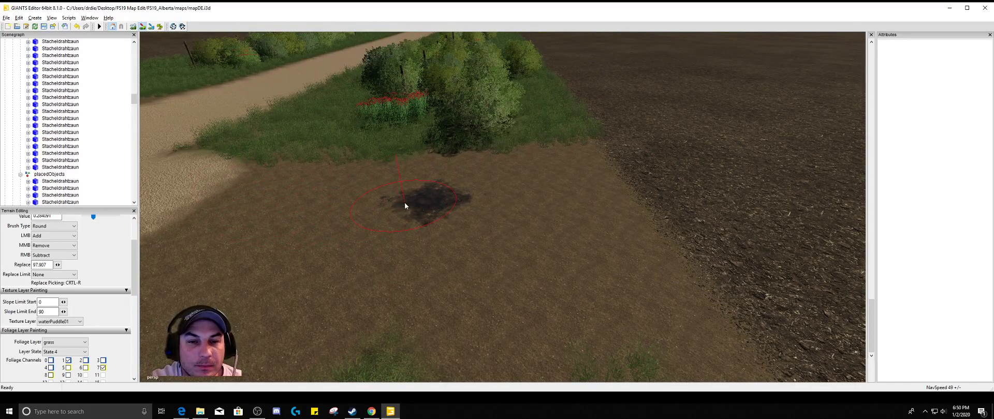
left_click_drag(405, 204, 426, 202)
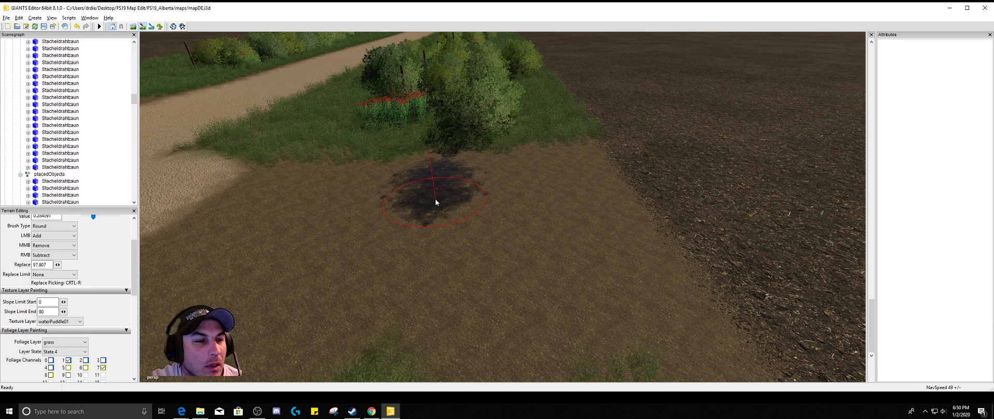
Switch the texture layer to roughDirt01 and paint over the puddle to cover it with dirt
left_click(81, 322)
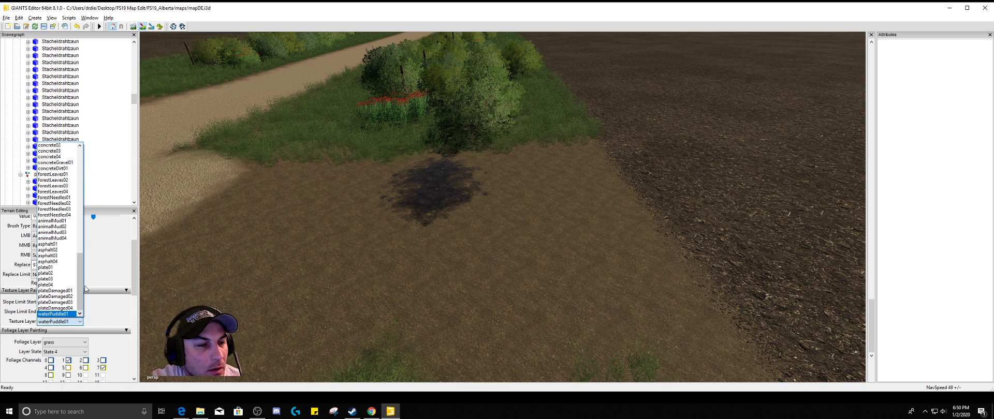
scroll(86, 290, "up", 2)
scroll(86, 290, "down", 1)
scroll(79, 284, "up", 3)
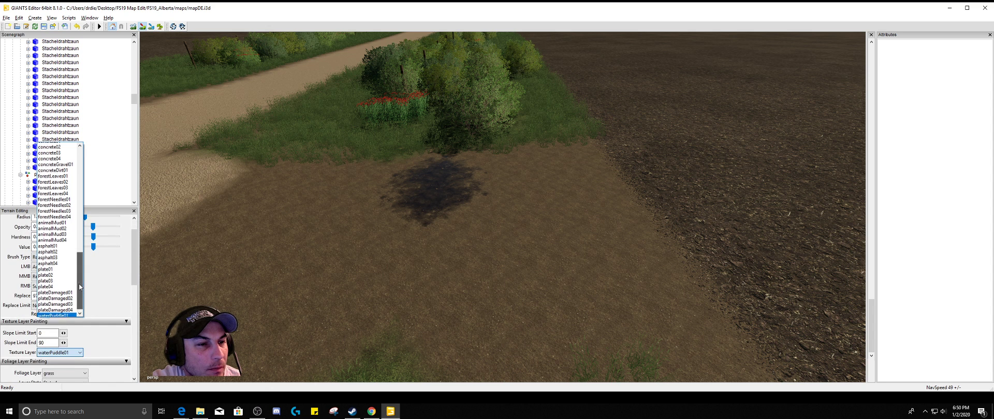
scroll(81, 283, "up", 10)
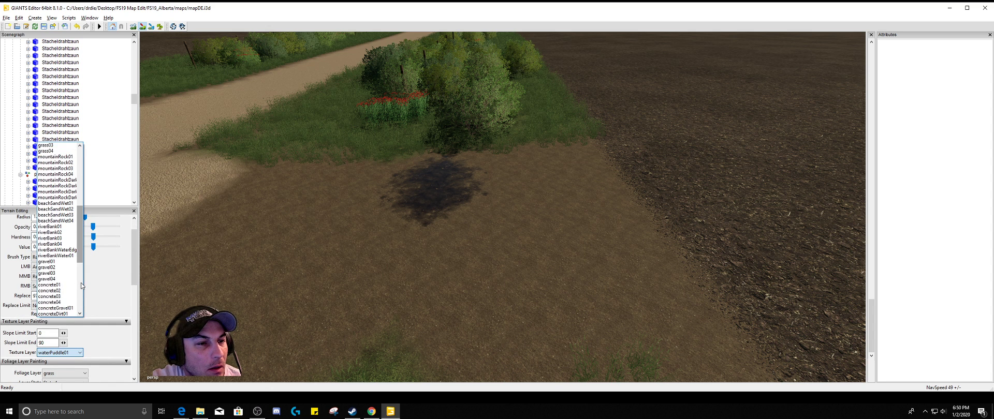
scroll(81, 282, "up", 4)
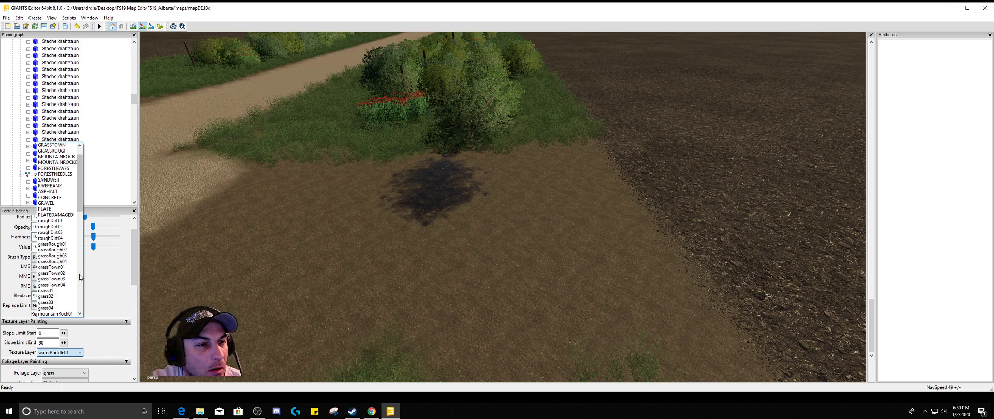
left_click(57, 222)
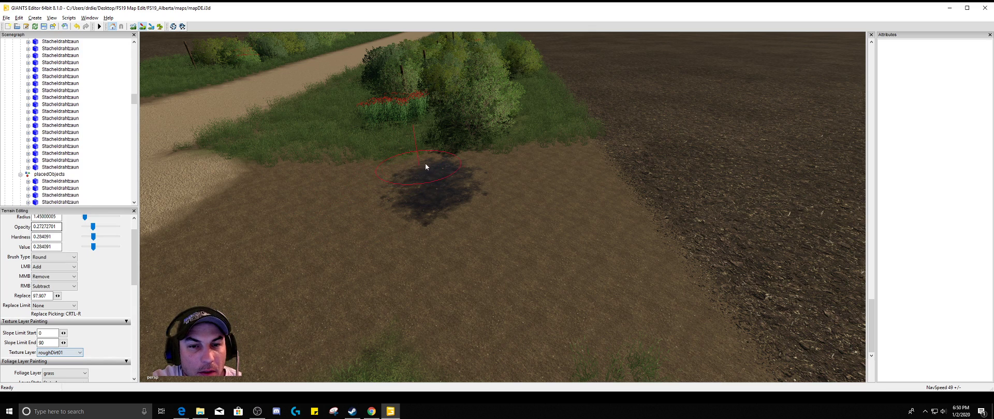
left_click_drag(444, 168, 433, 191)
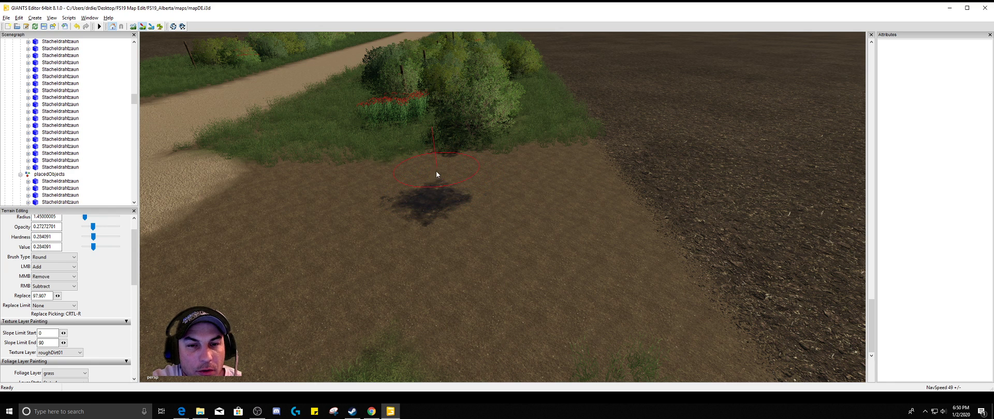
mouse_move(397, 215)
left_mouse_down()
mouse_move(430, 210)
mouse_move(447, 193)
left_mouse_up()
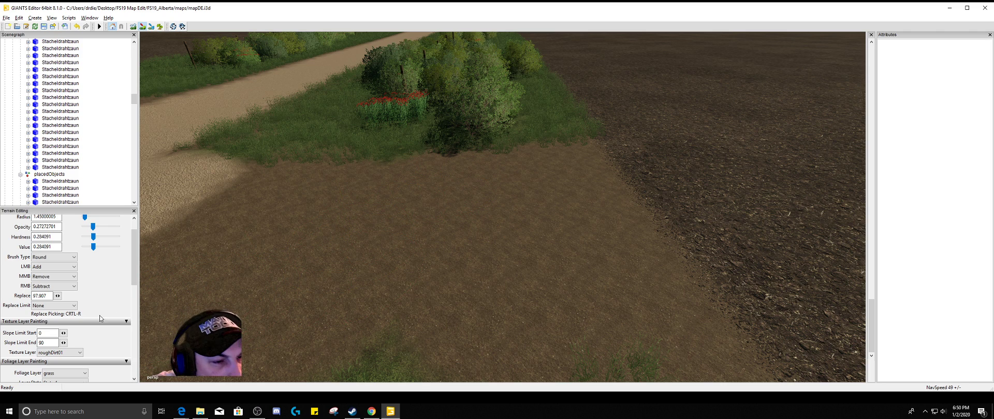
Choose mountainRock01 as the texture layer and paint a rock patch on the dirt between the bushes and the field
scroll(78, 337, "down", 2)
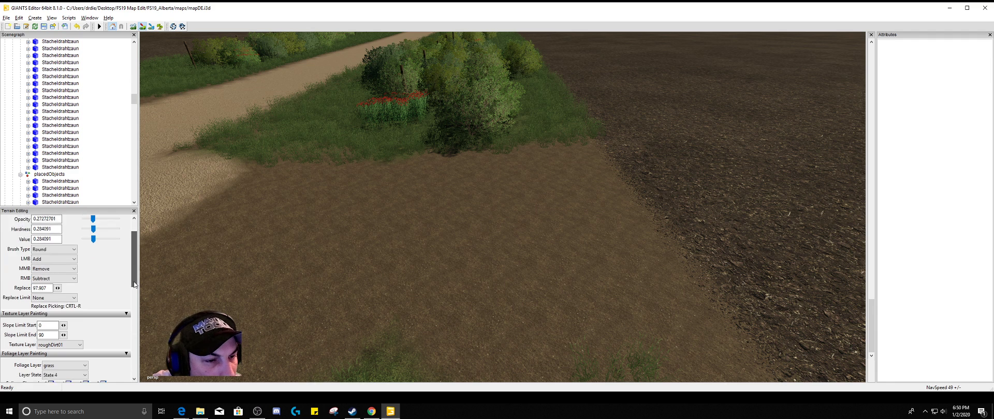
left_click(80, 337)
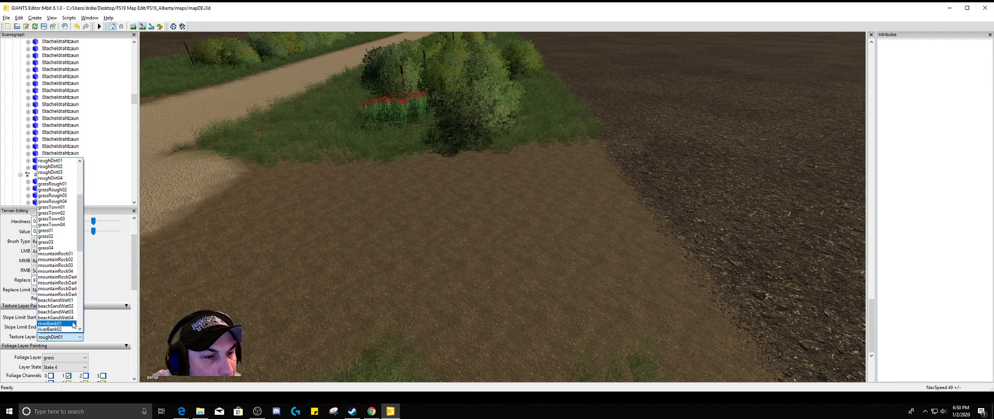
left_click(71, 256)
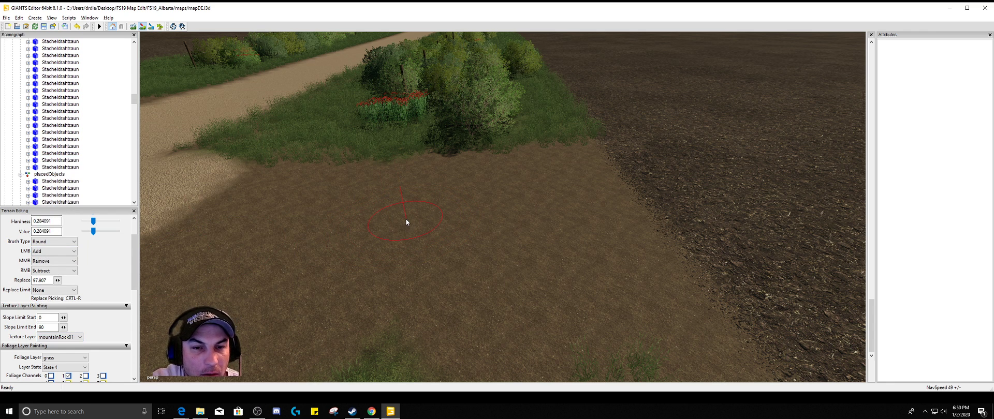
scroll(429, 215, "down", 3)
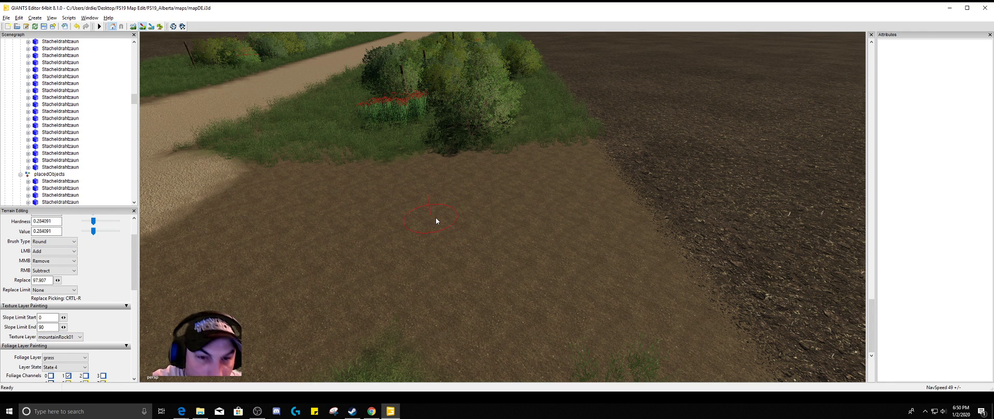
left_click_drag(518, 200, 484, 203)
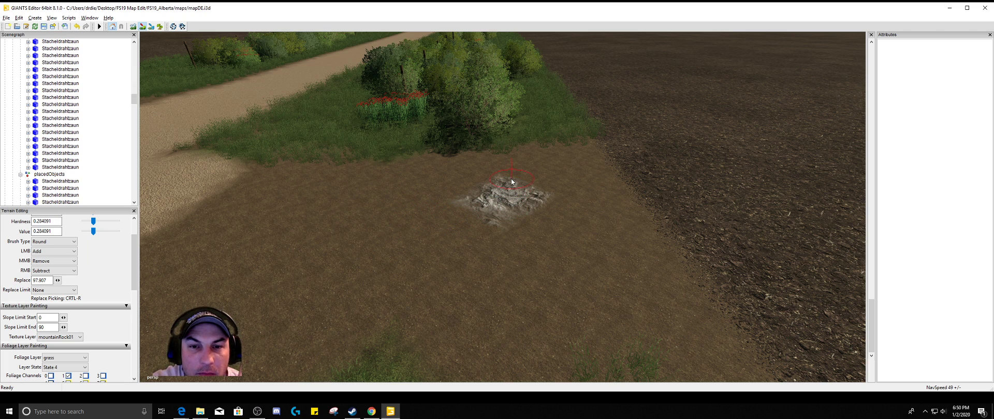
left_click_drag(512, 179, 554, 172)
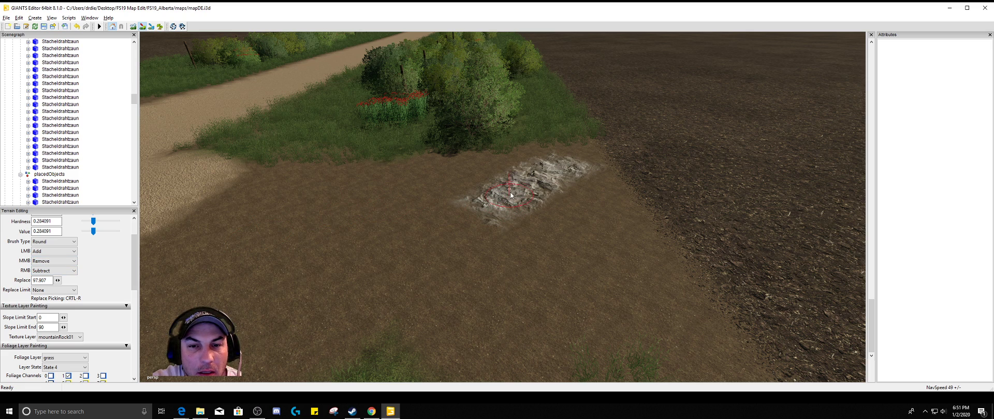
Enlarge the brush, set the RMB brush action to Replace, and paint over the rock patch
scroll(557, 181, "up", 3)
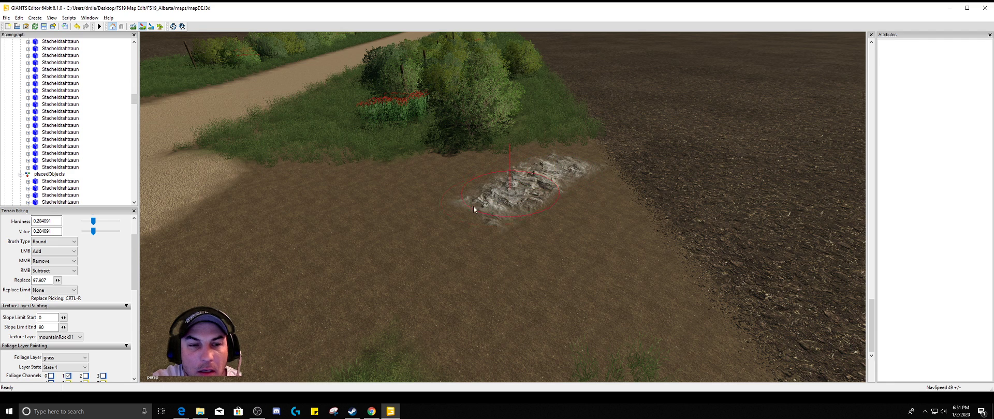
left_click(74, 271)
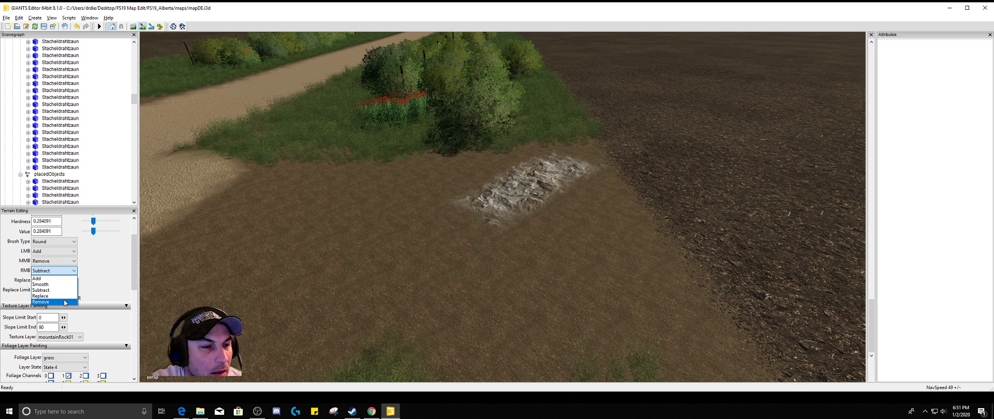
left_click(66, 297)
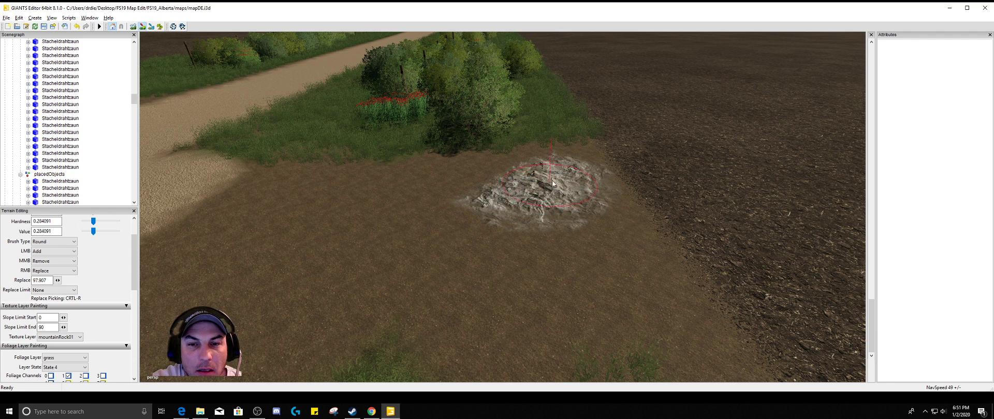
left_click_drag(552, 180, 557, 183)
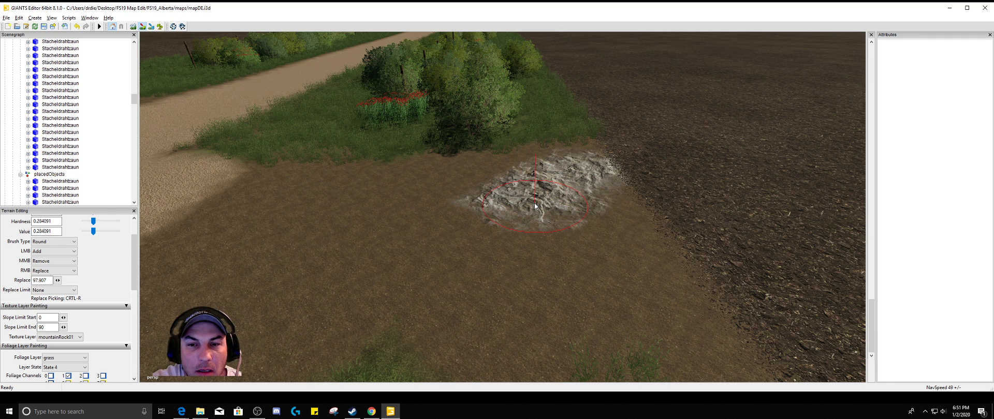
Undo all the mountainRock01 painting on the dirt entrance and set the RMB brush action to Subtract
left_click(78, 27)
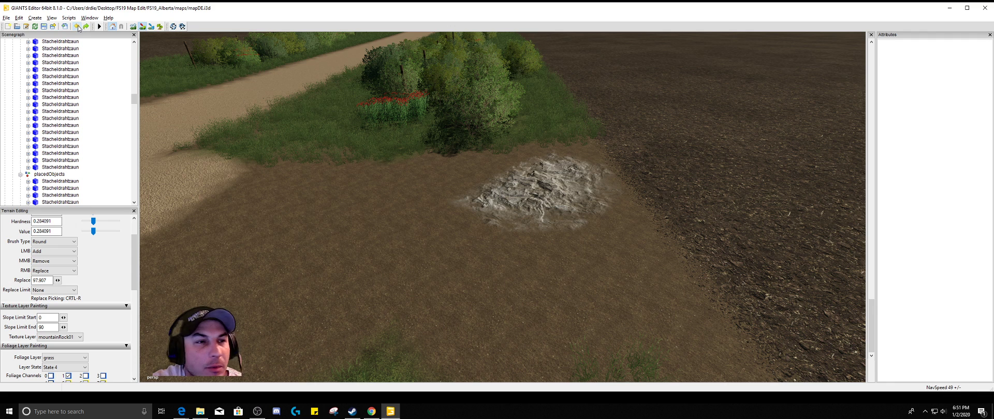
left_click(78, 26)
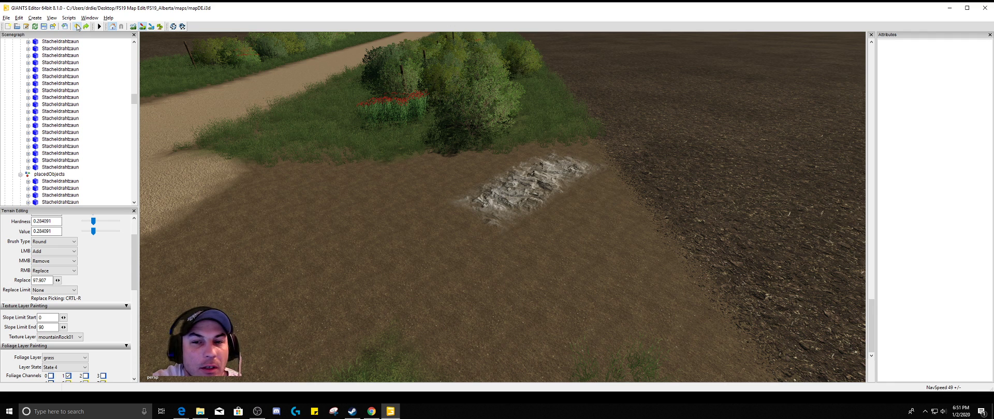
left_click(78, 27)
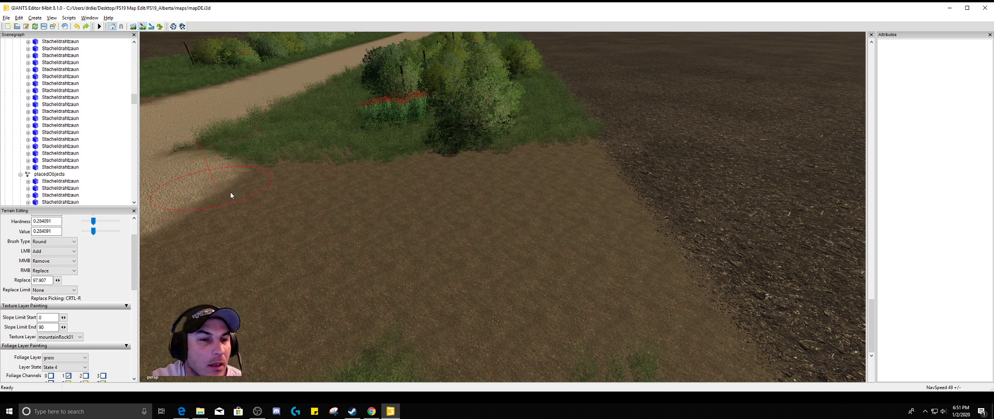
left_click(74, 271)
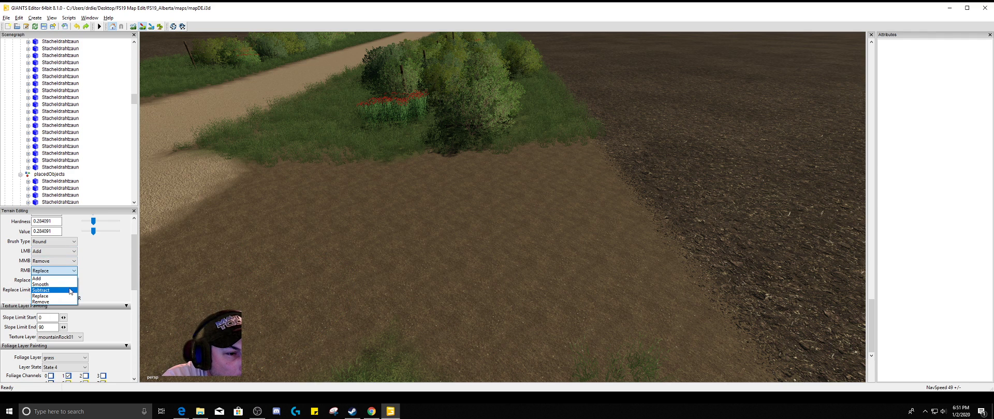
left_click(70, 285)
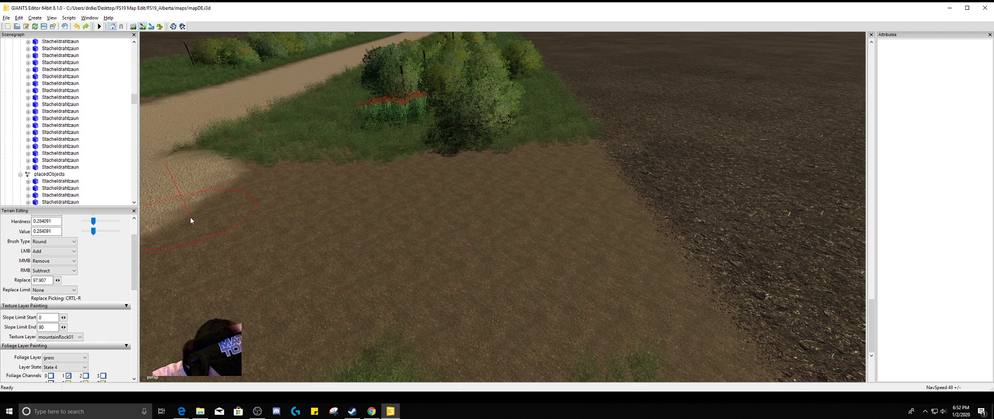
Set the texture layer to roughDirt01 and paint dirt over the gravel bulging from the road into the field entrance
left_click_drag(193, 218, 148, 211, "alt")
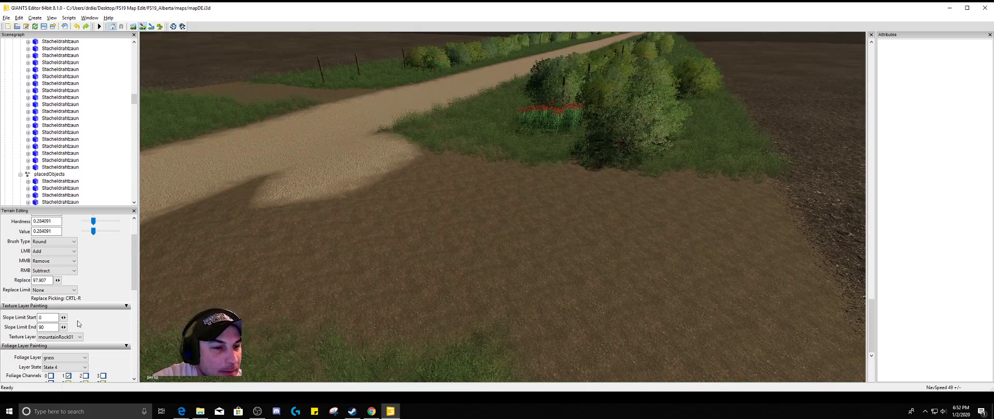
left_click(78, 338)
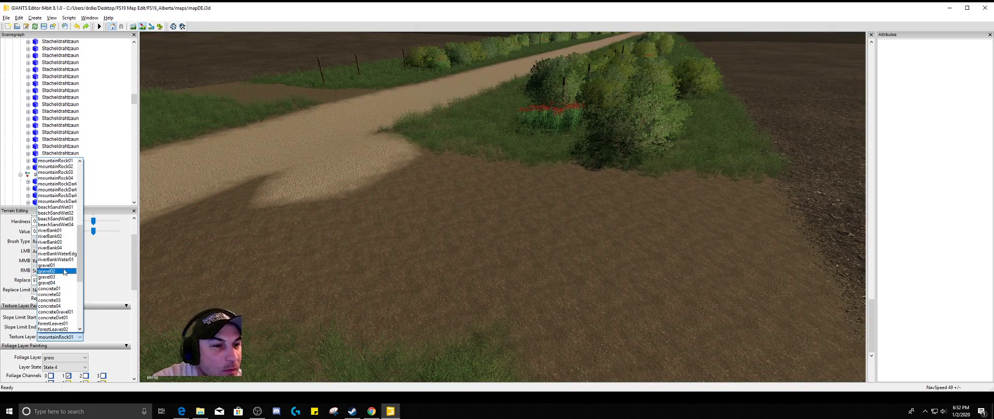
scroll(64, 273, "up", 4)
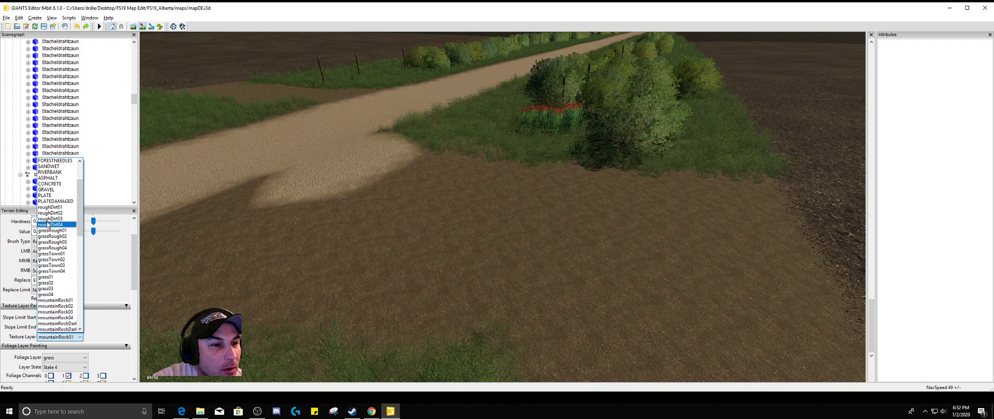
left_click(49, 208)
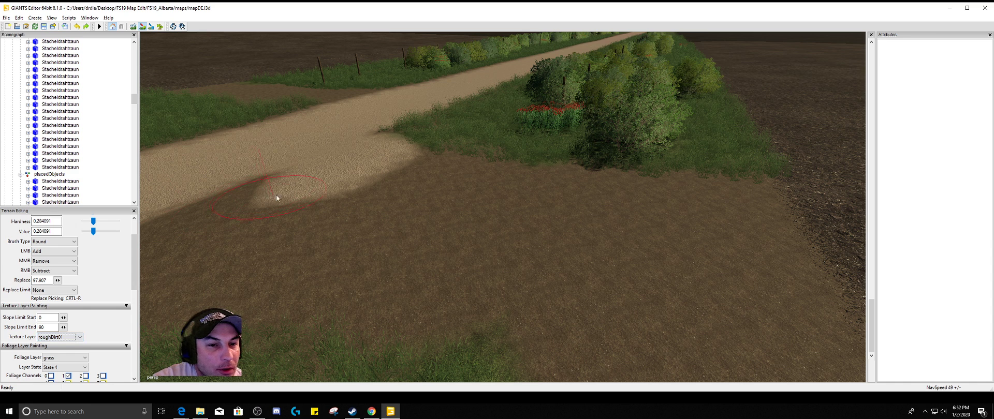
left_click_drag(289, 188, 316, 179)
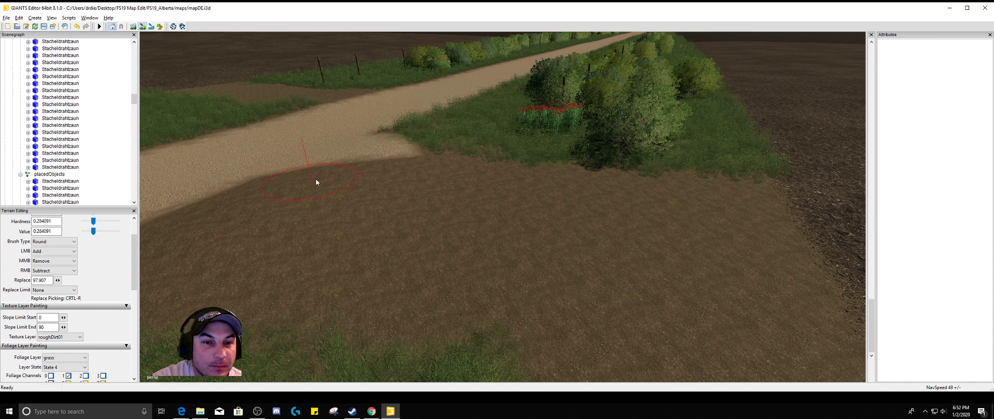
mouse_move(400, 153)
left_mouse_down()
mouse_move(372, 162)
mouse_move(356, 150)
mouse_move(338, 162)
left_mouse_up()
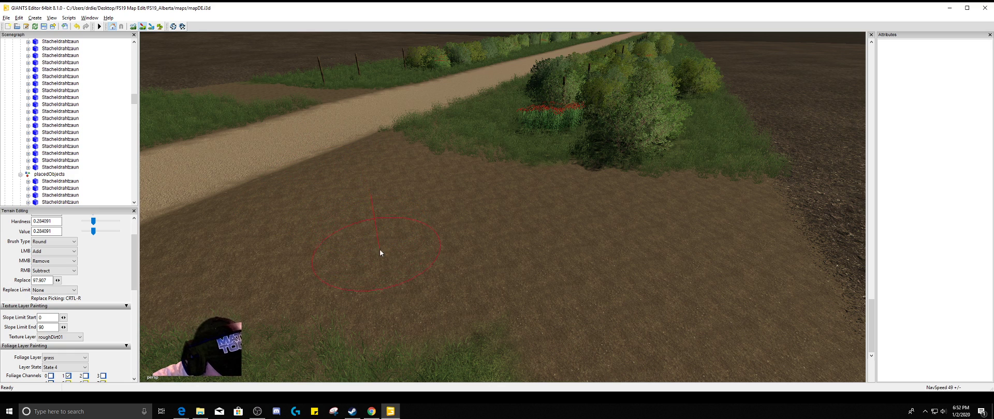
Switch to terrain foliage painting and remove the grass overlapping the dirt entrance's edge beside the gravel road
mouse_move(377, 247)
left_mouse_down("alt")
mouse_move(334, 232)
mouse_move(312, 256)
left_mouse_up("alt")
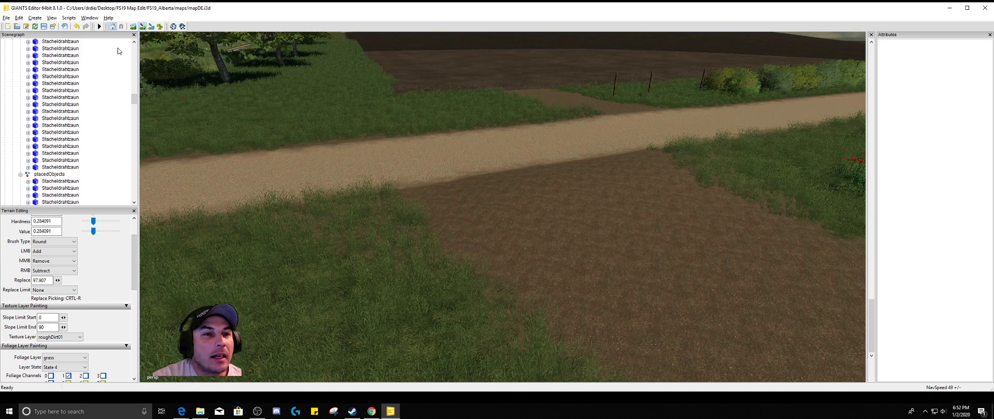
left_click(159, 27)
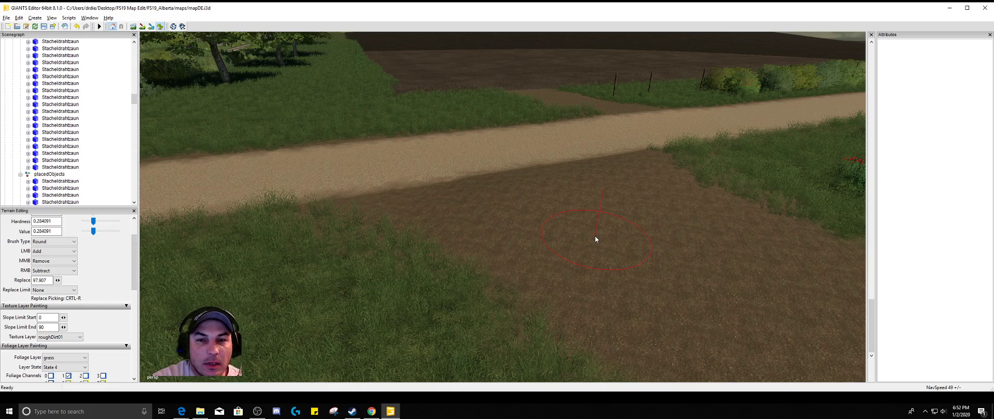
left_click_drag(595, 235, 572, 176, "alt")
Set the texture layer to grass01, paint over the uneven gravel edge near the railway crossing, and change the layer to grass04
scroll(567, 158, "up", 5)
scroll(586, 205, "down", 8)
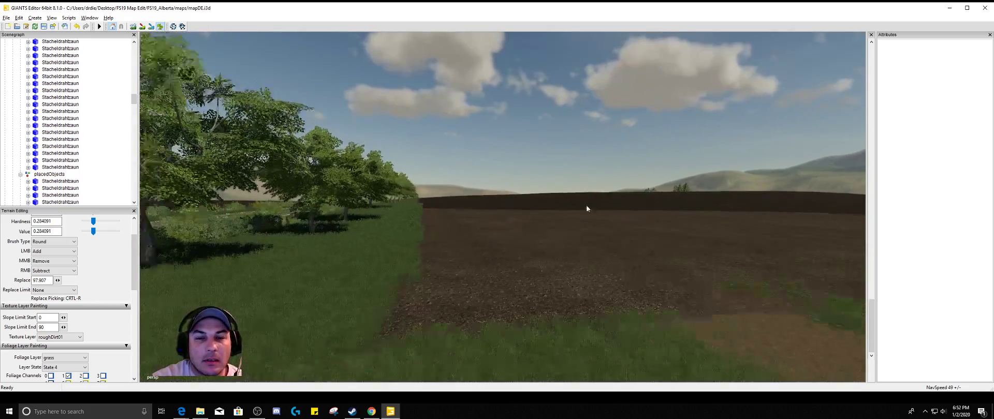
left_click_drag(586, 219, 562, 98, "alt")
scroll(569, 77, "up", 3)
left_click_drag(581, 61, 345, 370, "alt")
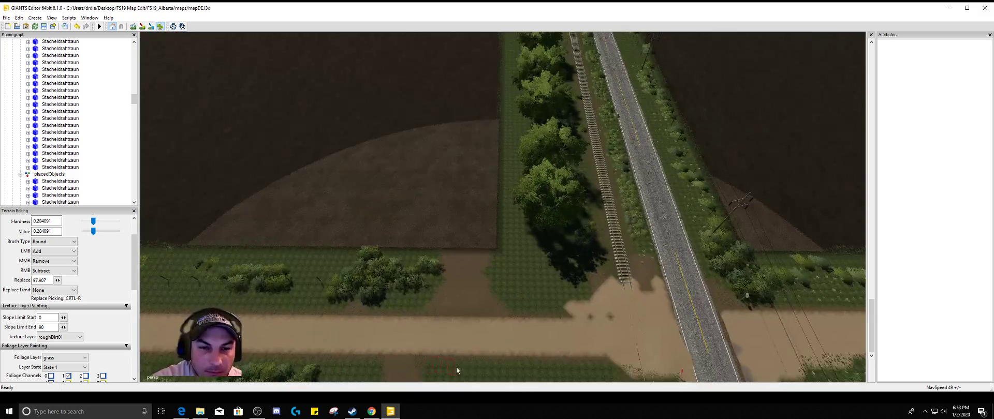
left_click_drag(486, 330, 483, 254, "alt")
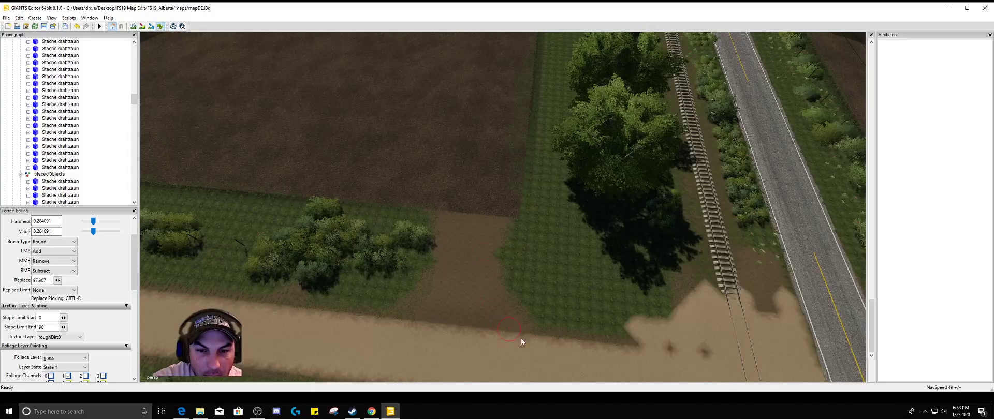
left_click_drag(562, 350, 535, 357, "alt")
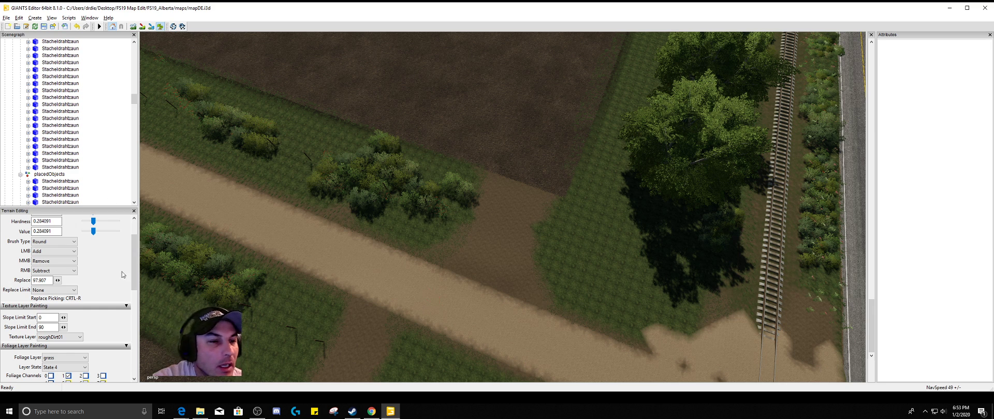
left_click(81, 338)
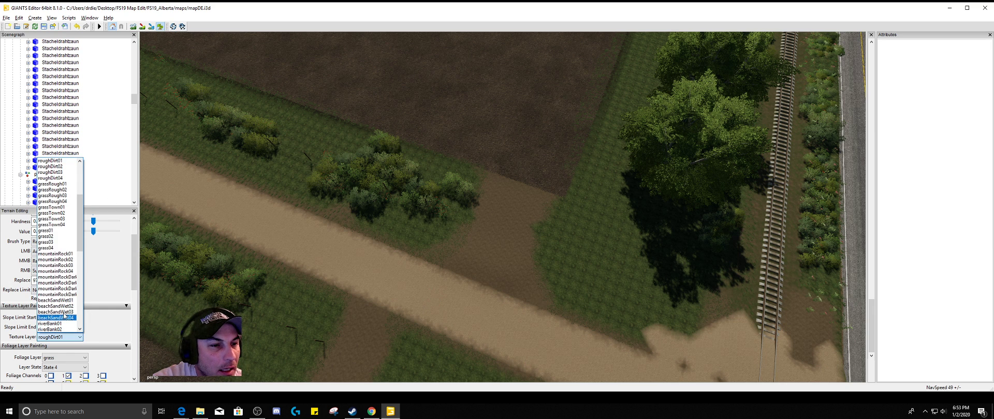
left_click(56, 235)
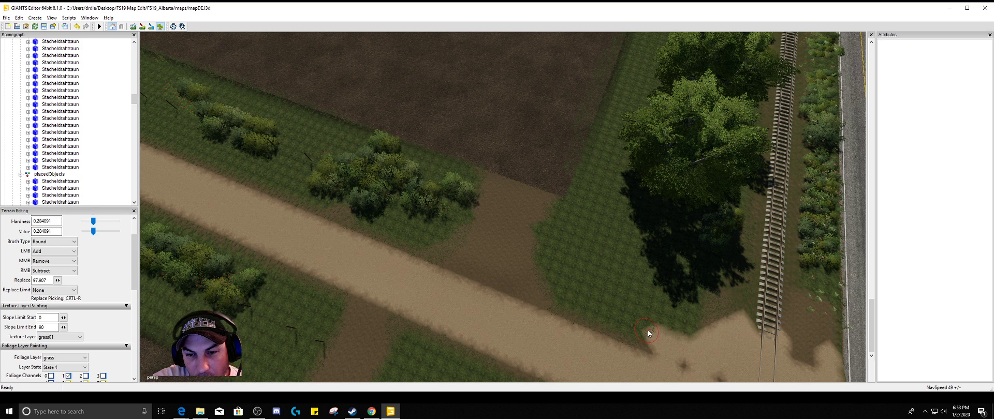
left_click_drag(648, 337, 638, 334)
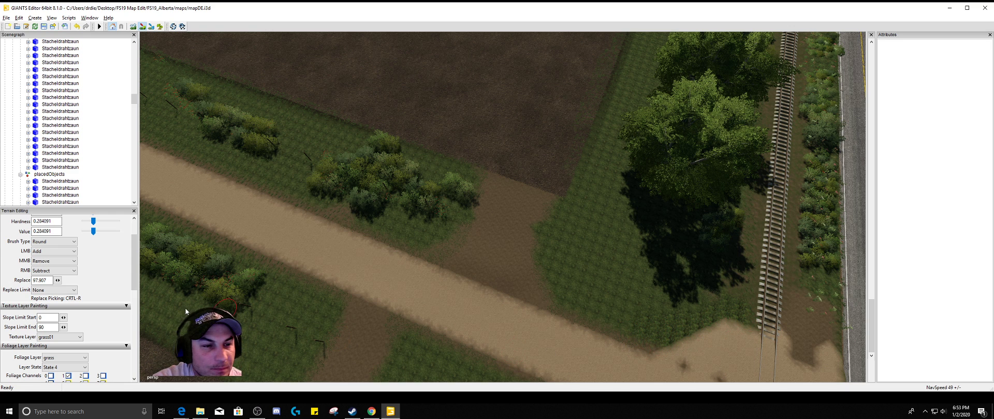
left_click(81, 338)
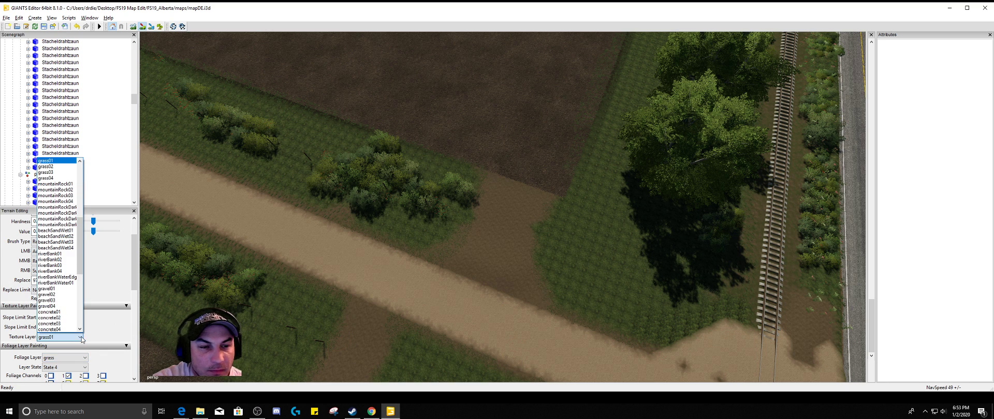
left_click(49, 178)
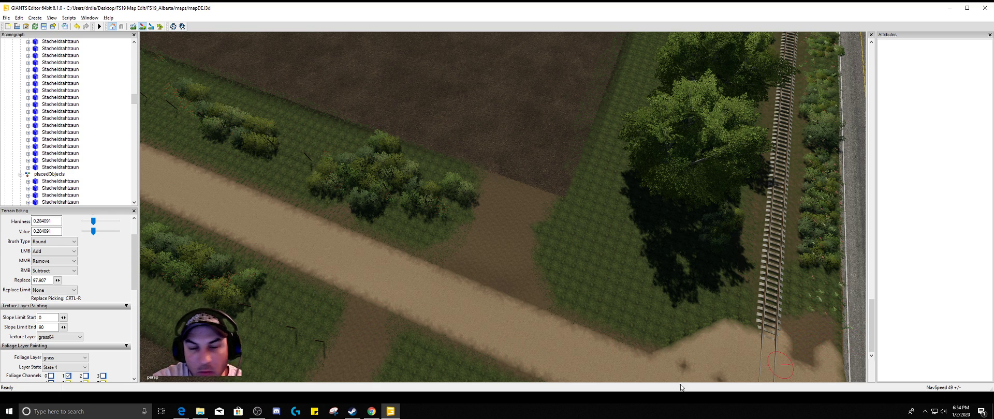
Set the texture layer to gravel01 and paint gravel over the dirt patches around the railway crossing
left_click(80, 339)
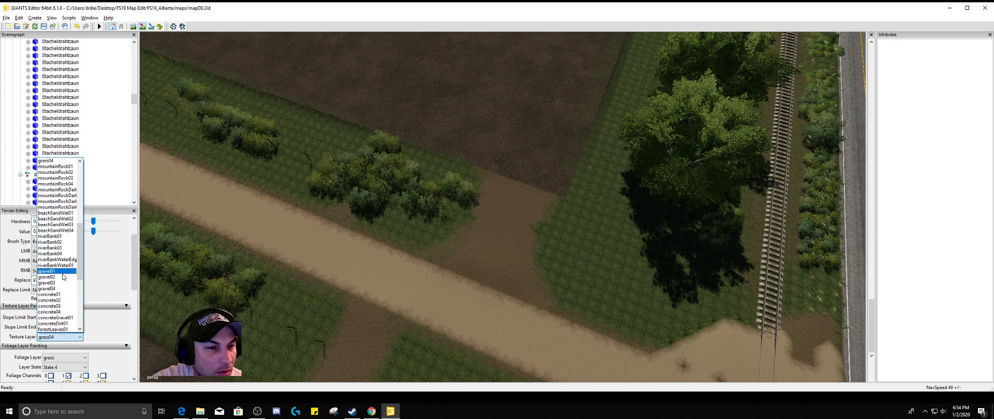
left_click(58, 272)
left_click_drag(823, 335, 821, 339)
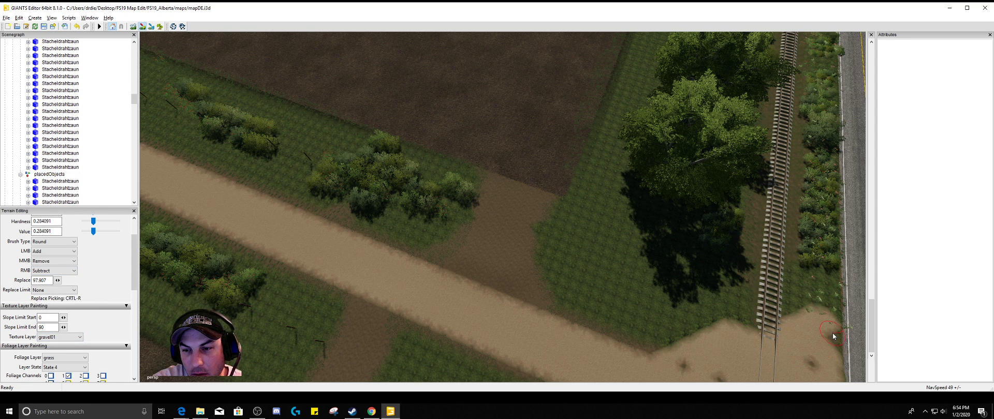
left_click(812, 366)
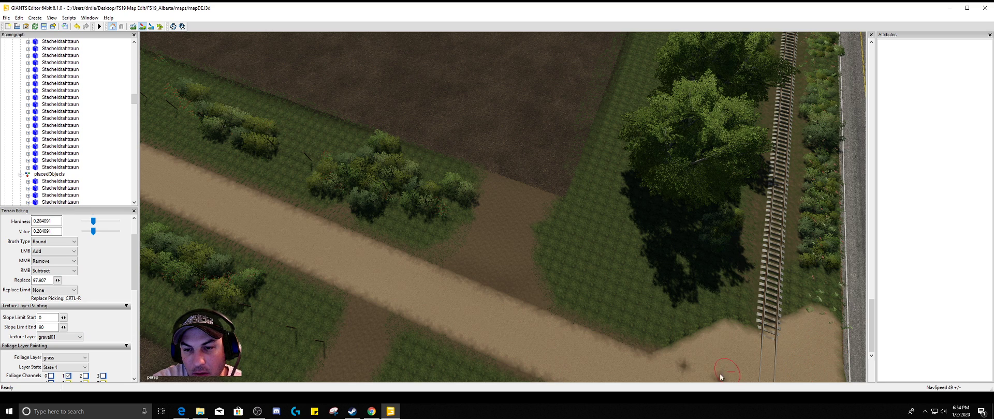
left_click_drag(722, 382, 690, 372)
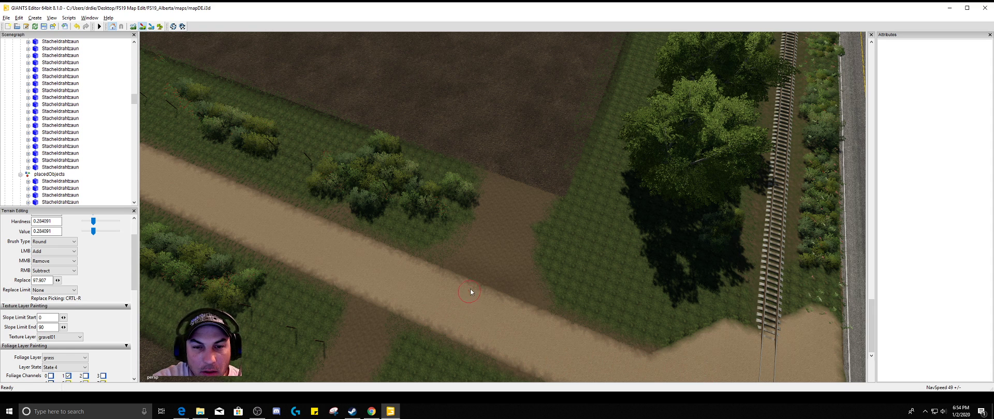
Paint a small gravel01 spot from the road's edge into the dirt entrance and undo it
left_click_drag(470, 288, 468, 282)
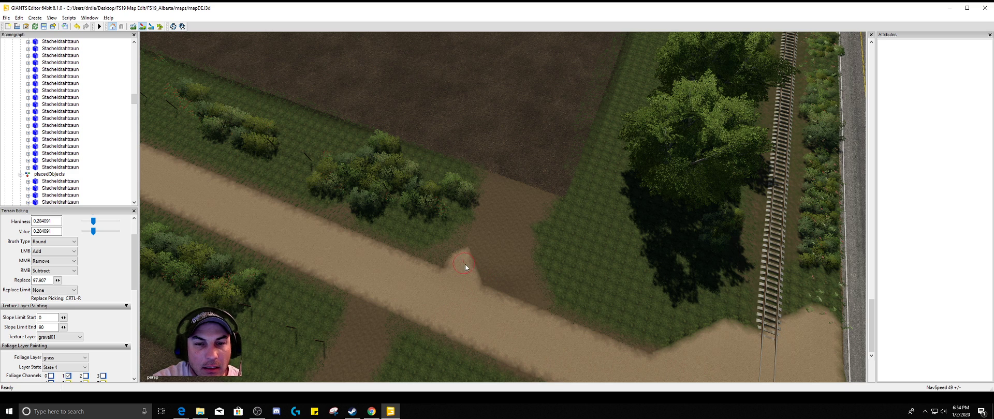
left_click(77, 27)
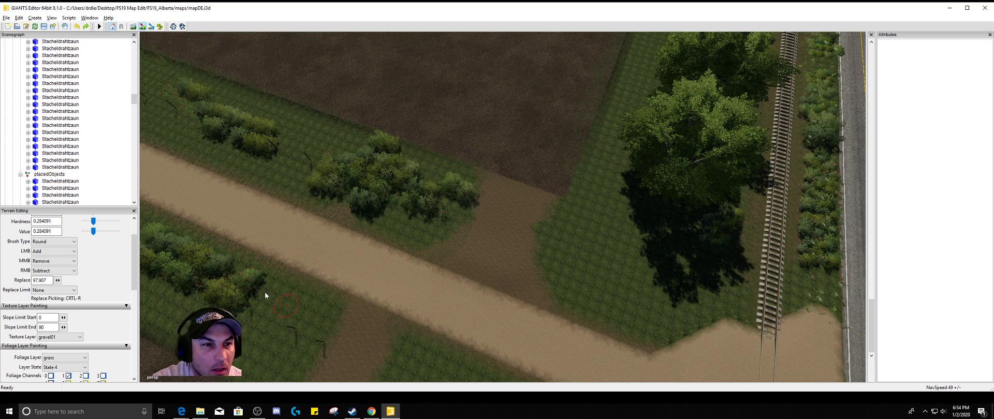
Switch to terrain foliage painting and brush along the road's edge by the dirt entrance to clear stray grass
left_click(160, 28)
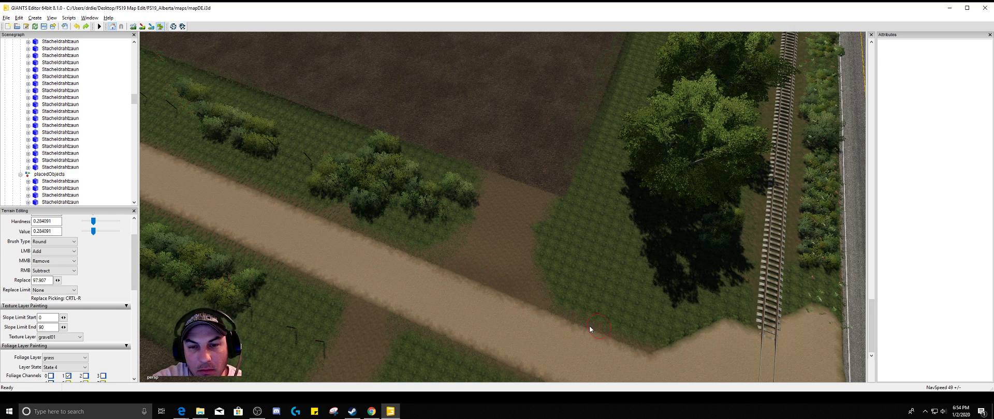
mouse_move(590, 328)
left_mouse_down()
mouse_move(518, 282)
mouse_move(495, 281)
mouse_move(516, 288)
left_mouse_up()
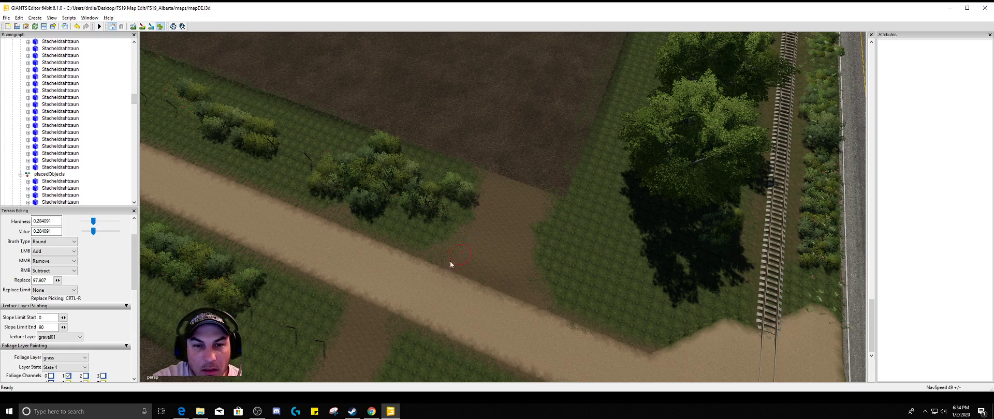
mouse_move(438, 265)
left_mouse_down("alt")
mouse_move(413, 252)
mouse_move(362, 275)
left_mouse_up("alt")
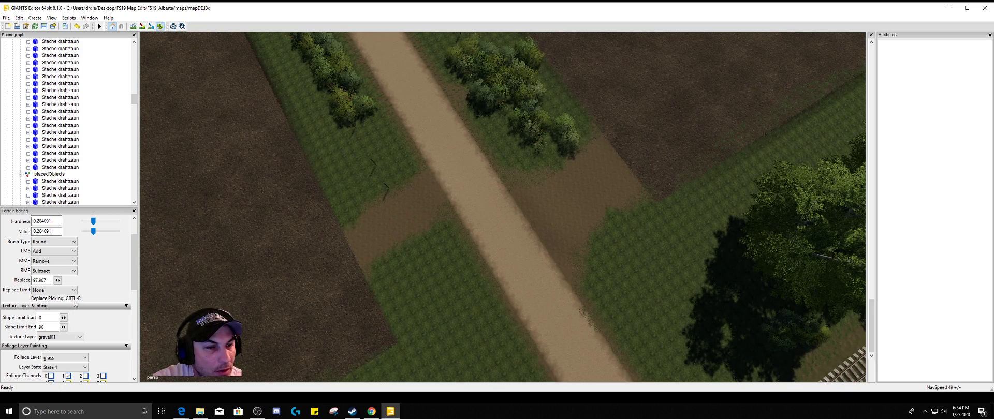
Set the texture layer to grassRough01 and paint rough grass at the corner of the field entrance across the road
left_click(78, 339)
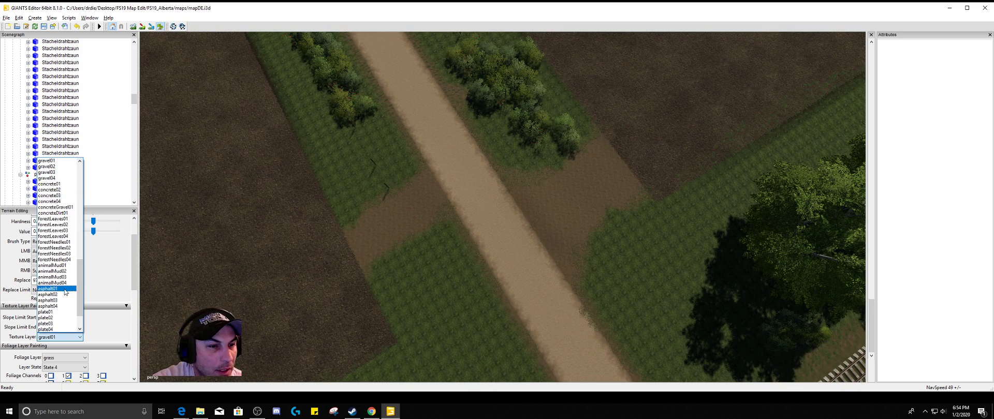
scroll(63, 243, "up", 7)
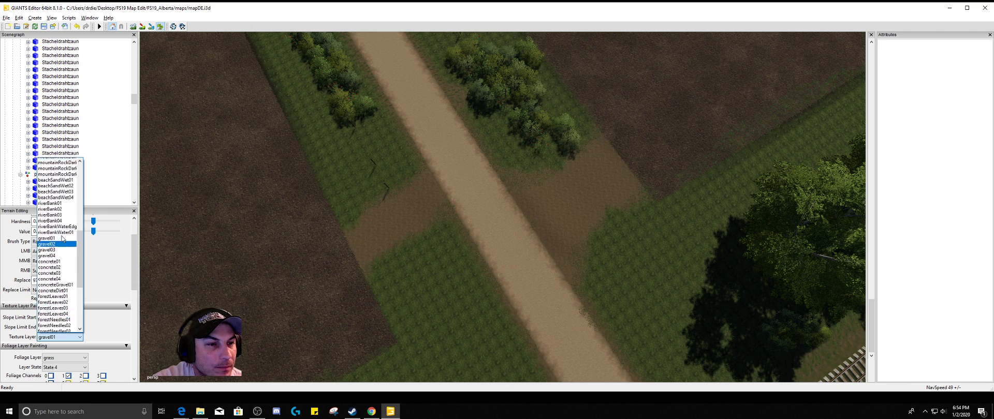
scroll(62, 240, "up", 6)
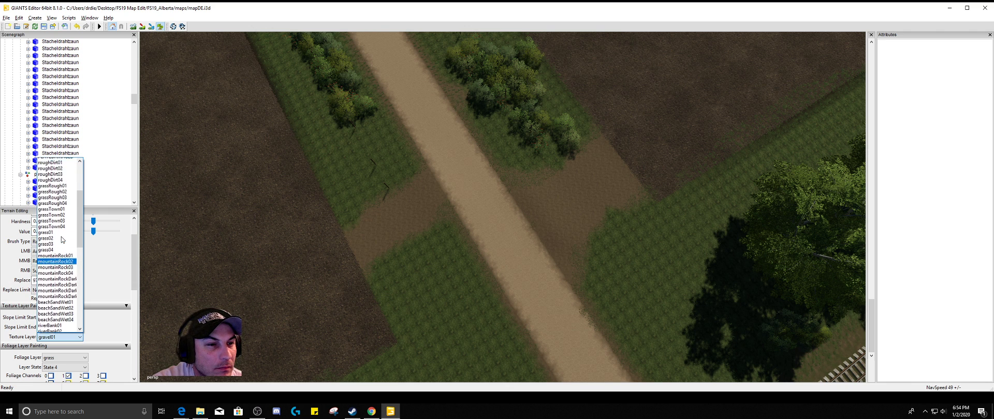
left_click(62, 212)
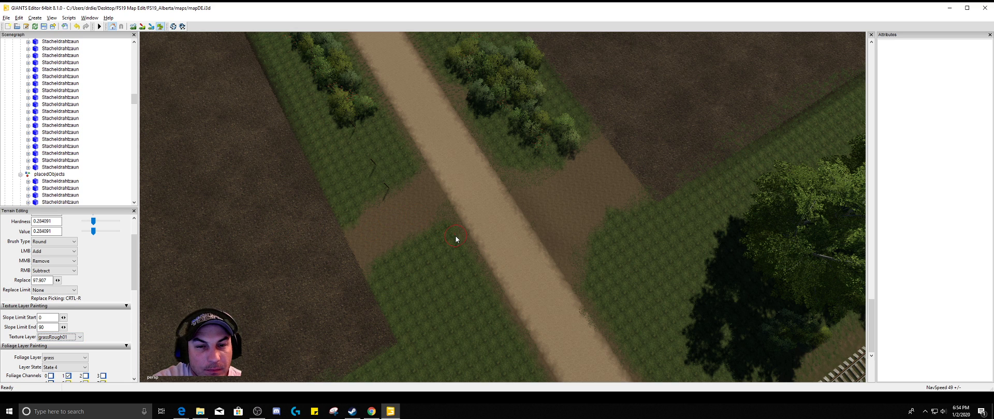
left_click_drag(455, 235, 444, 233)
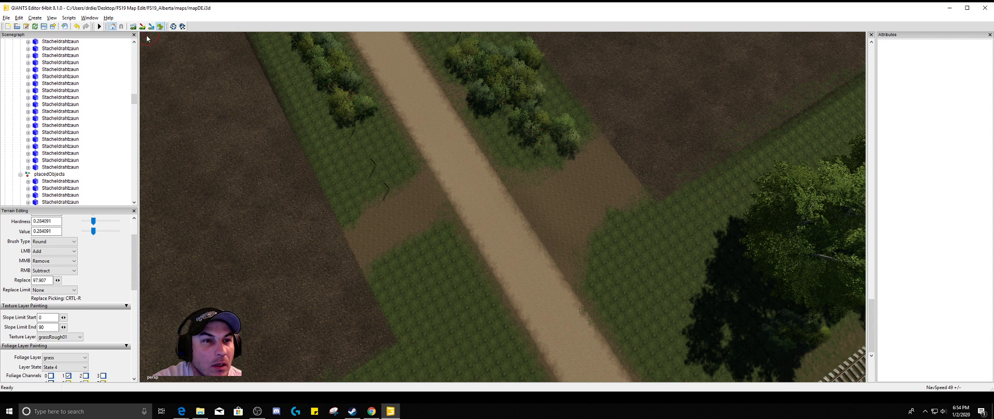
left_click_drag(444, 228, 445, 234)
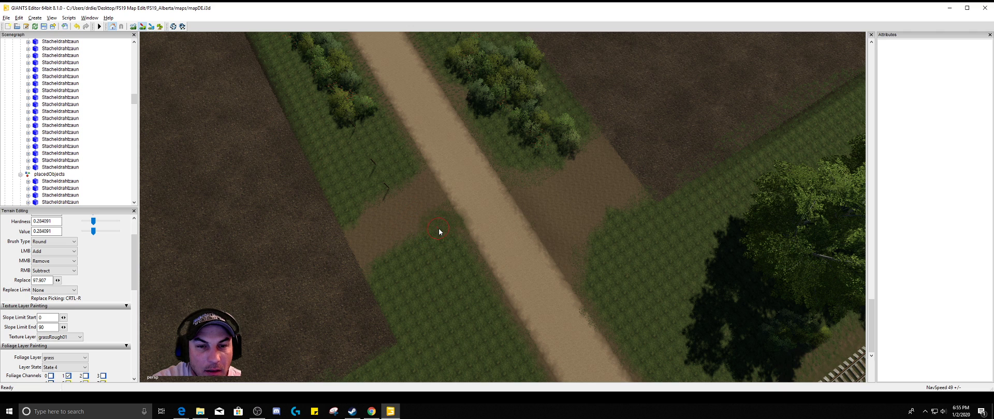
Set the texture layer to roughDirt01 and widen the field entrance across the road by painting dirt over its grass edges
left_click(80, 337)
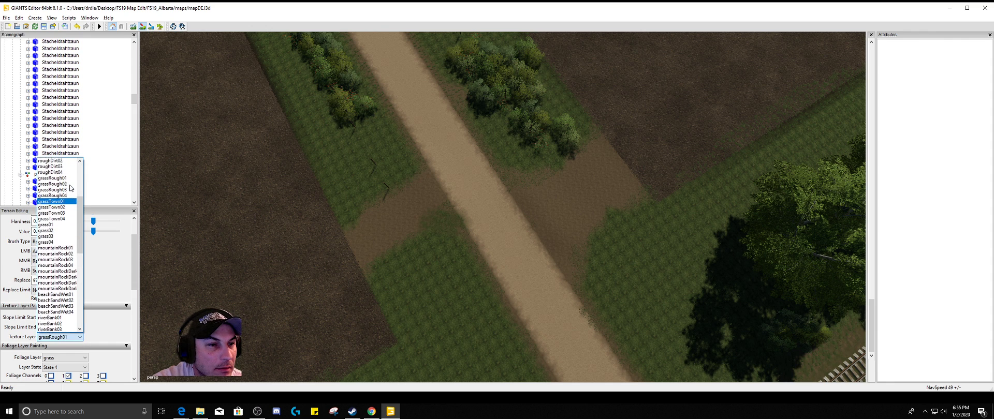
left_click(65, 176)
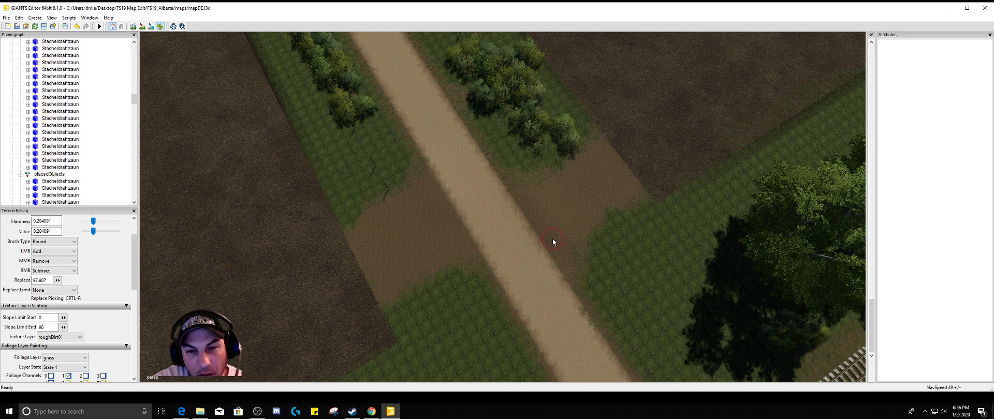
left_click_drag(478, 255, 503, 210, "alt")
scroll(565, 151, "up", 1)
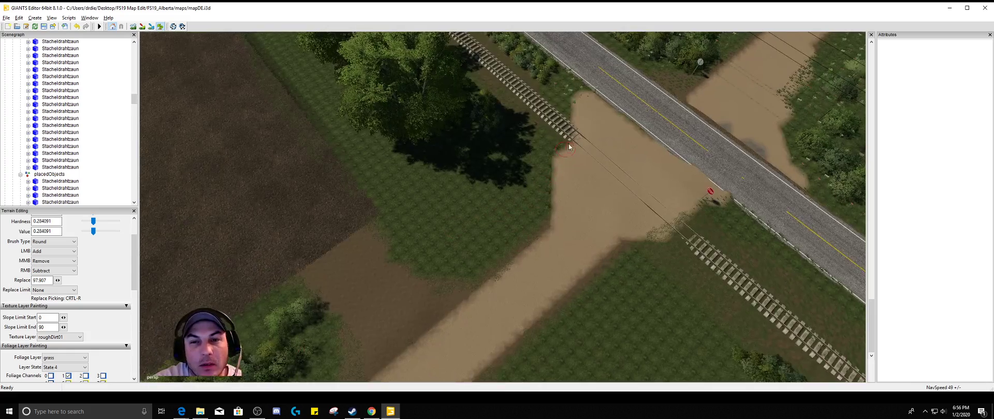
Set the foliage layer to weed and try painting it on the grass beside the end of the railway tracks
left_click_drag(569, 144, 588, 169, "alt")
scroll(570, 126, "up", 2)
scroll(591, 158, "up", 2)
scroll(590, 157, "up", 3)
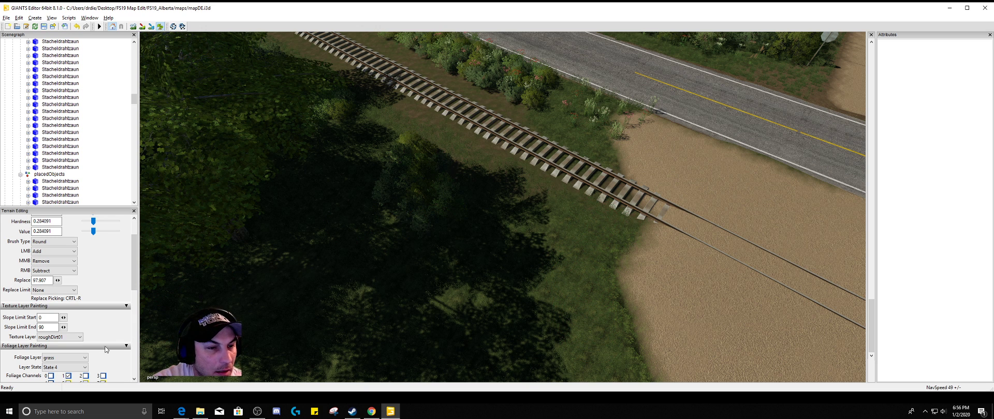
left_click(81, 362)
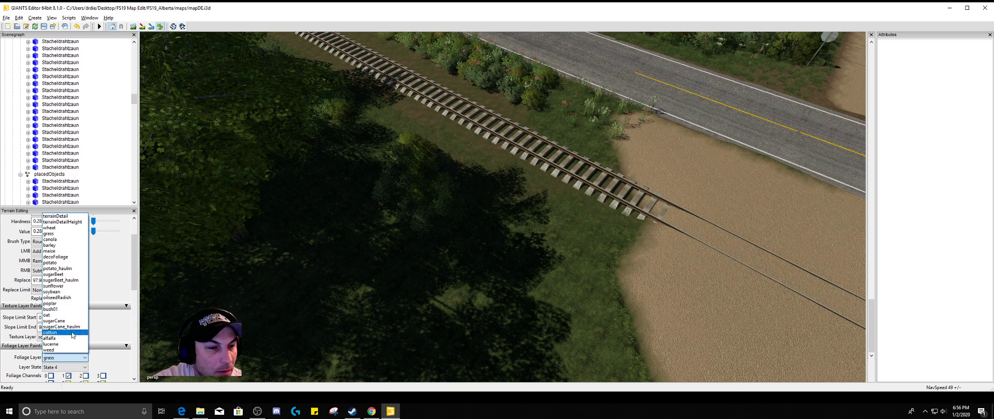
left_click(72, 351)
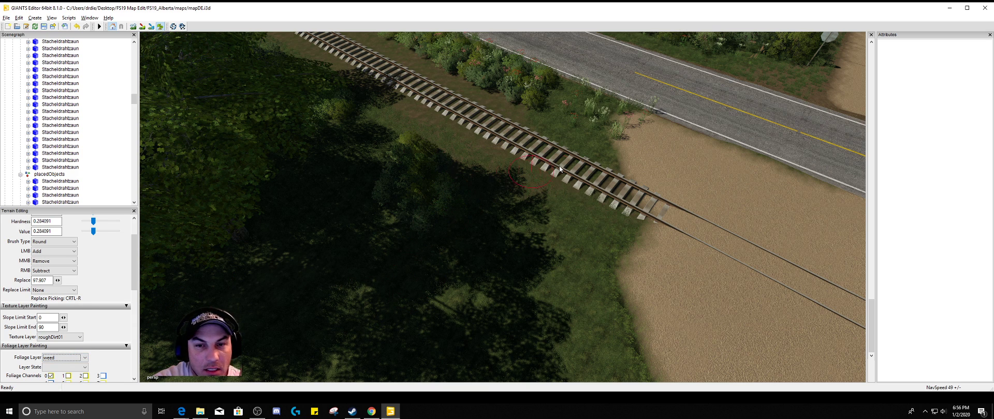
left_click(563, 224)
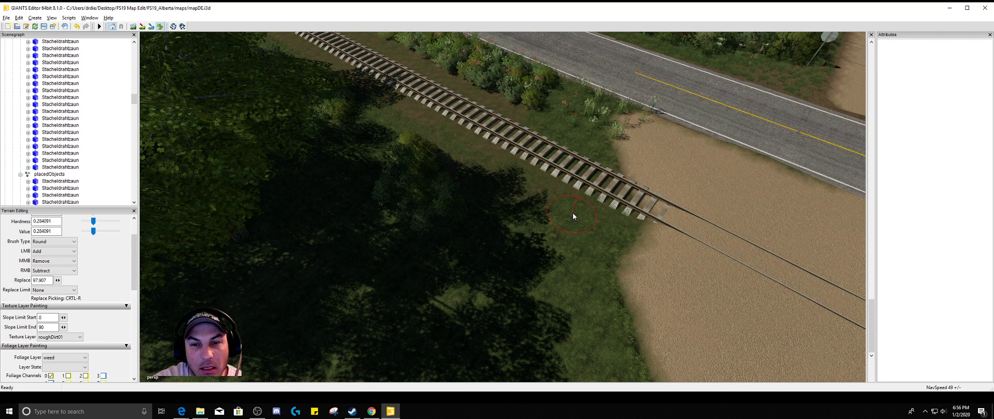
Try painting the weed layer in State 2 and State 4 on the grass beside the railway tracks
left_click(85, 367)
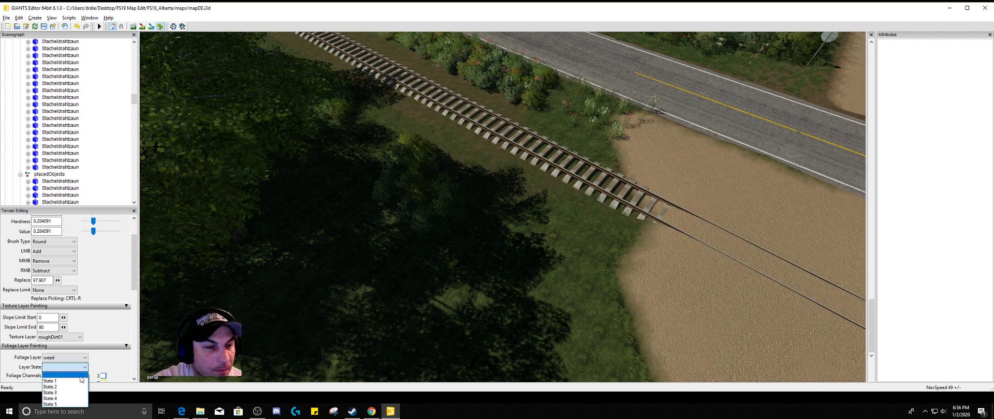
left_click(57, 373)
left_click(590, 214)
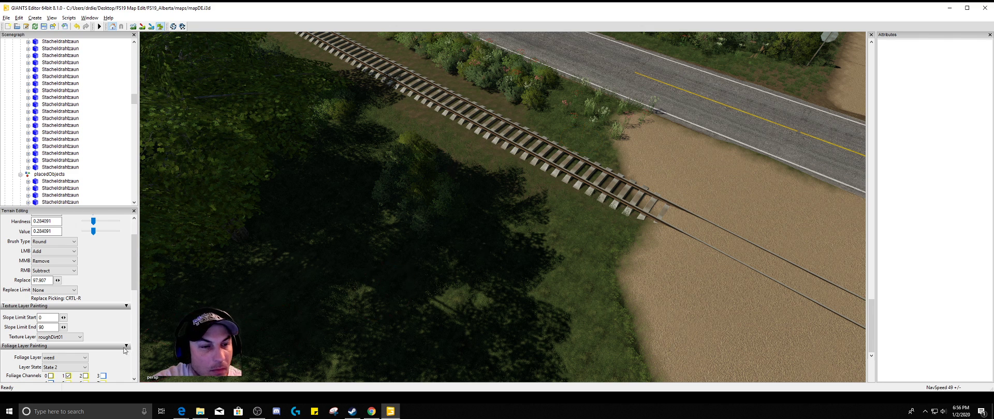
left_click(83, 367)
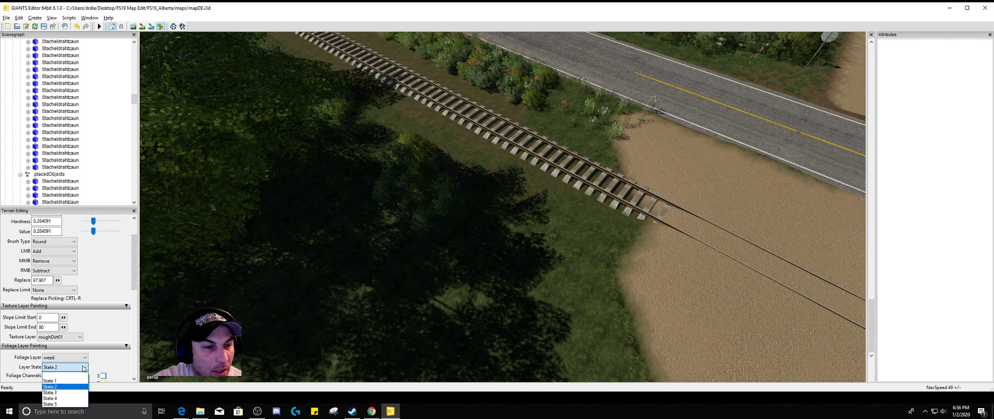
left_click(75, 399)
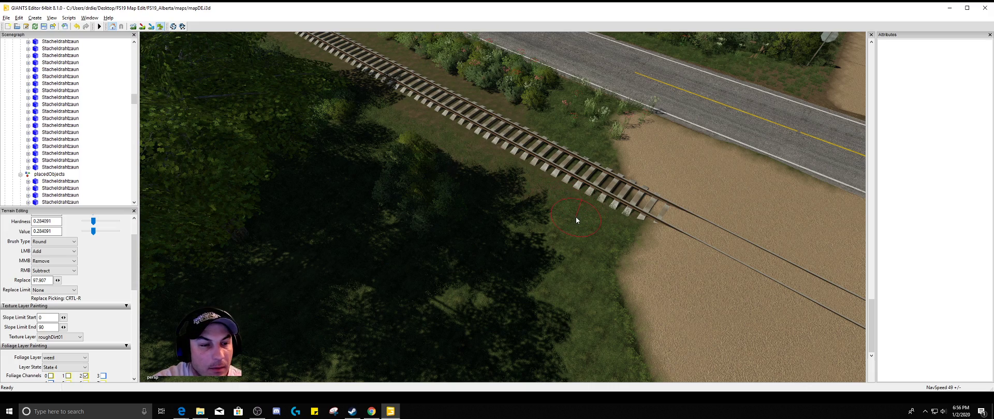
left_click_drag(576, 217, 578, 240, "alt")
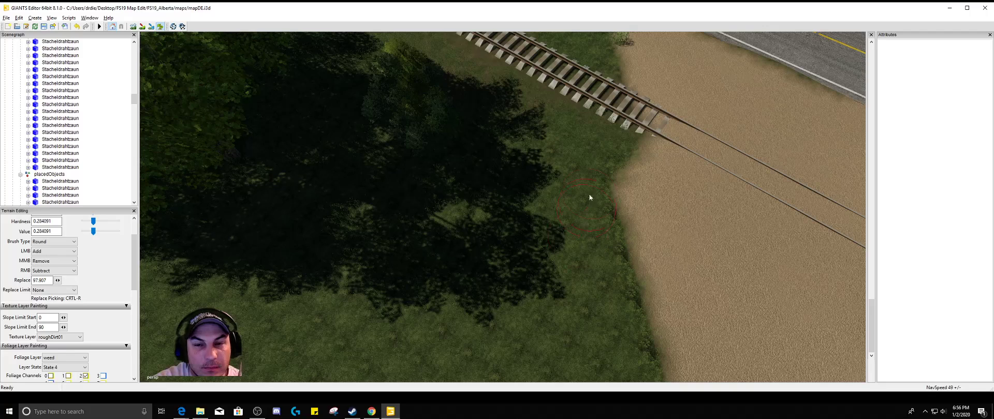
Switch briefly to texture painting, return to foliage painting, and set the weed layer to State 1
left_click(142, 27)
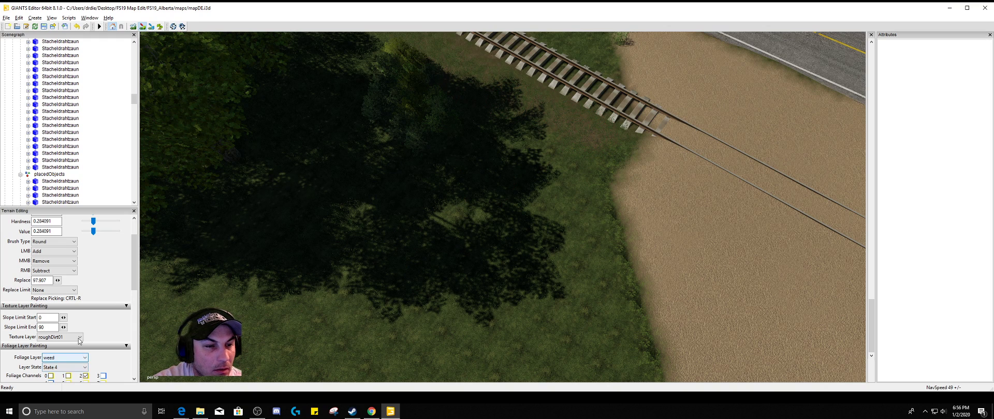
left_click(160, 26)
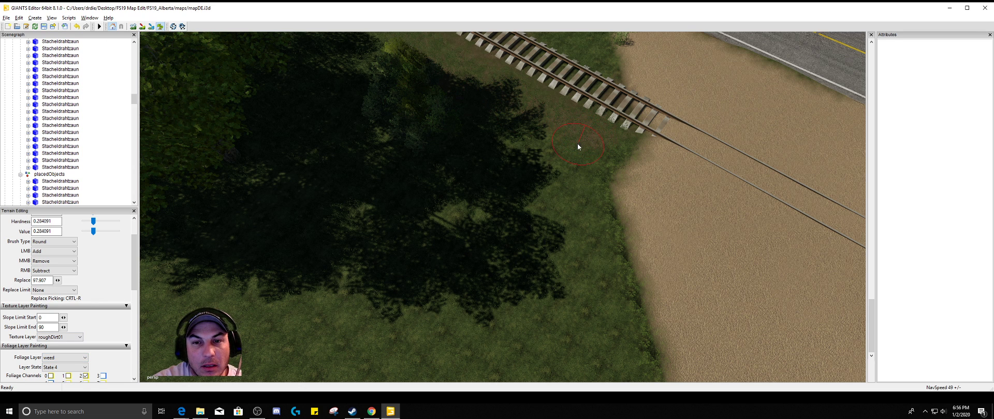
scroll(576, 144, "up", 3)
scroll(573, 145, "up", 4)
left_click(72, 367)
left_click(73, 382)
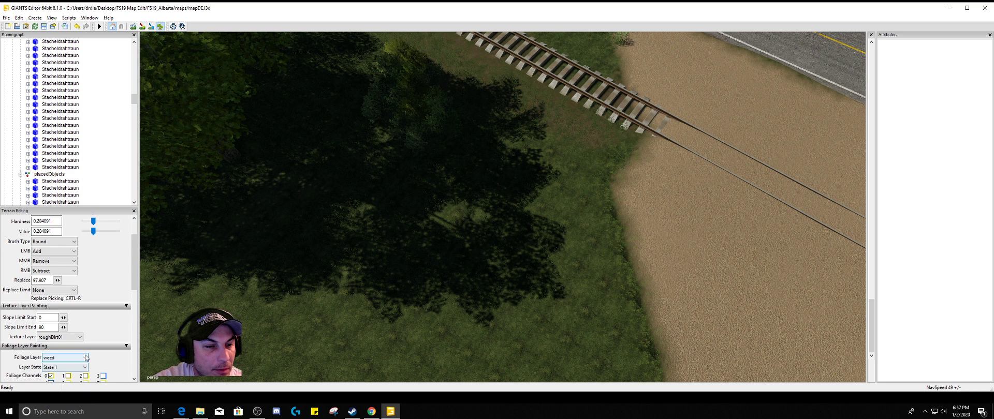
Set the foliage layer to bush01 in State 1 and paint a small clump of bushes beside the end of the railway tracks
left_click(67, 358)
left_click(51, 309)
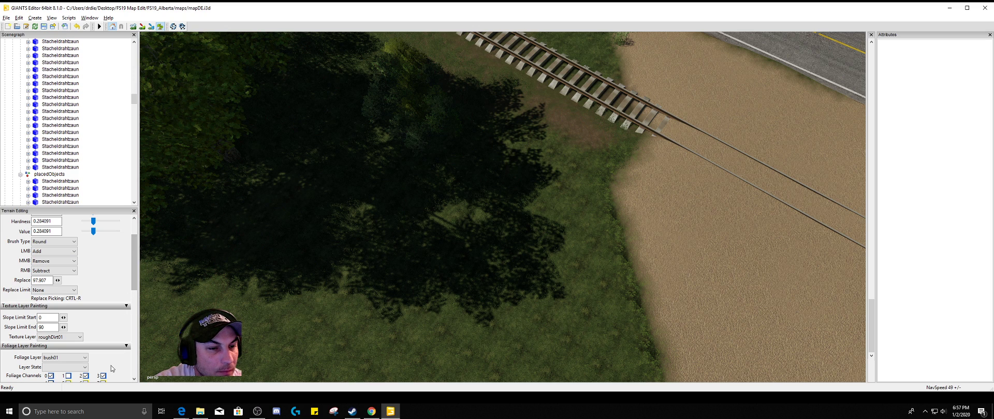
left_click(85, 368)
left_click(50, 381)
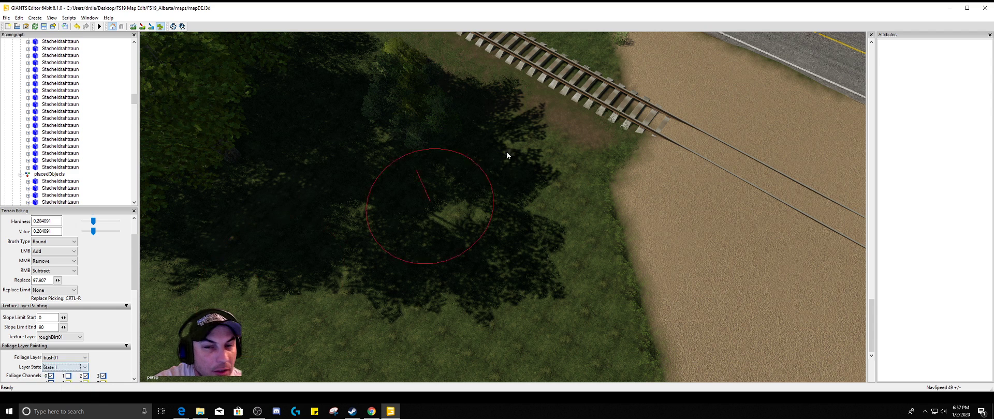
left_click(563, 116)
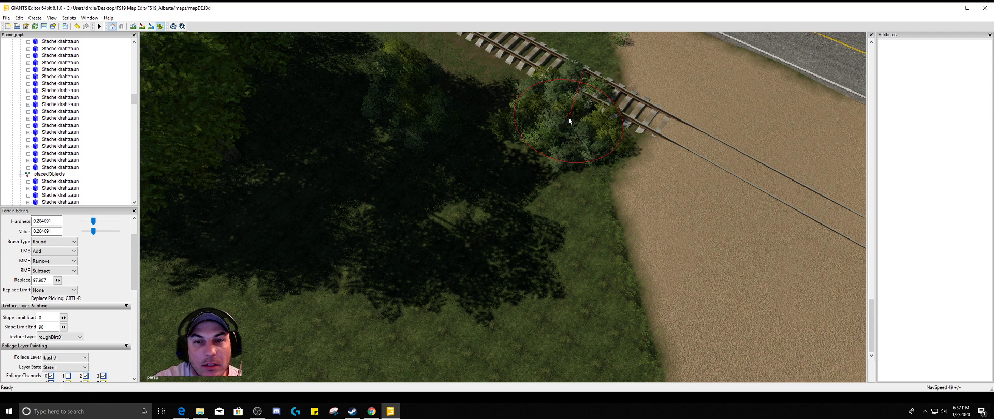
middle_click(568, 117)
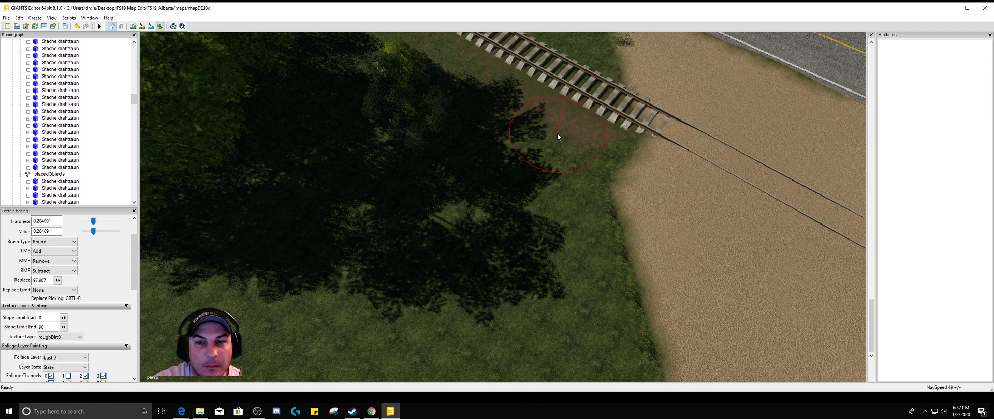
left_click(586, 137)
left_click_drag(573, 131, 552, 121)
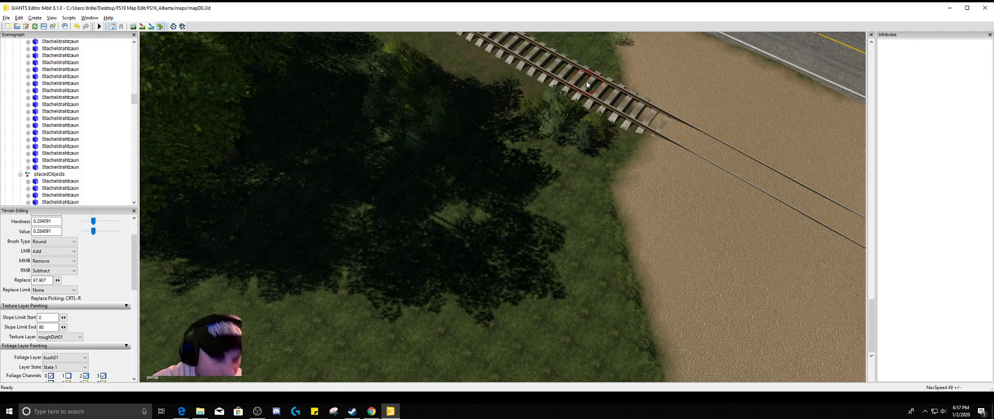
Paint bushes on the strip between the tracks and the road and on the grass corner across the dirt crossing
left_click_drag(586, 83, 576, 62, "alt")
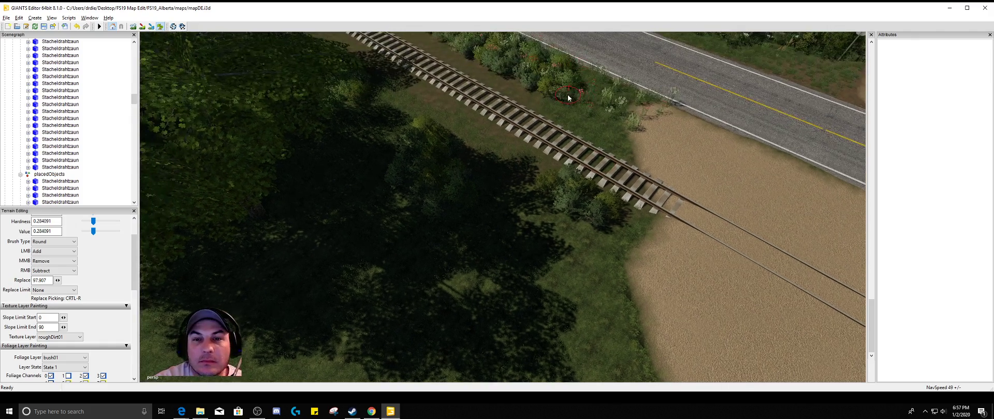
left_click(575, 108)
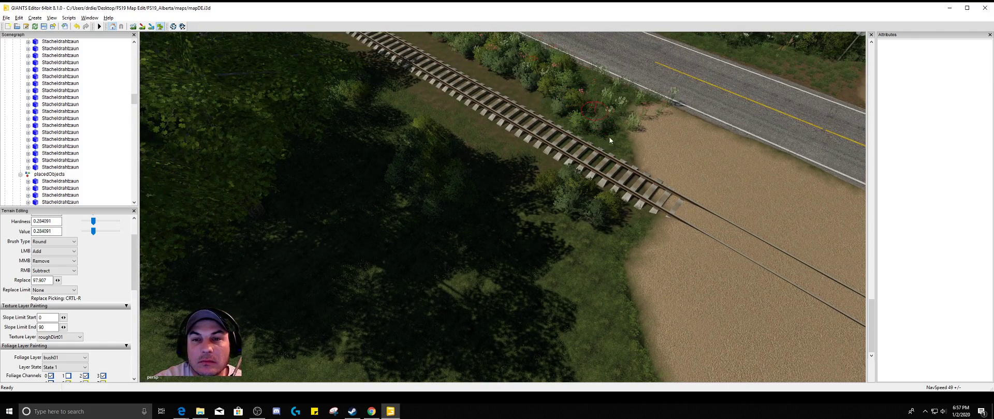
mouse_move(594, 230)
left_mouse_down("alt")
mouse_move(534, 227)
mouse_move(553, 288)
mouse_move(567, 229)
mouse_move(591, 228)
mouse_move(598, 242)
mouse_move(611, 207)
mouse_move(678, 162)
mouse_move(730, 175)
left_mouse_up("alt")
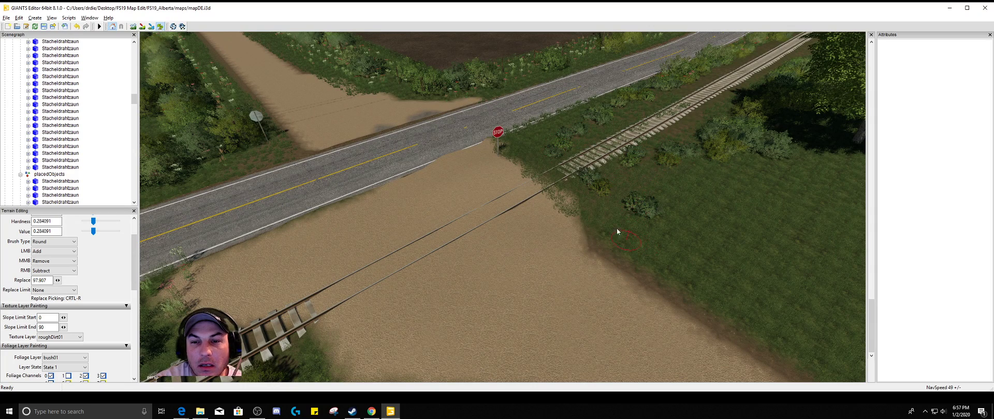
mouse_move(617, 229)
left_mouse_down()
mouse_move(621, 207)
mouse_move(605, 198)
left_mouse_up()
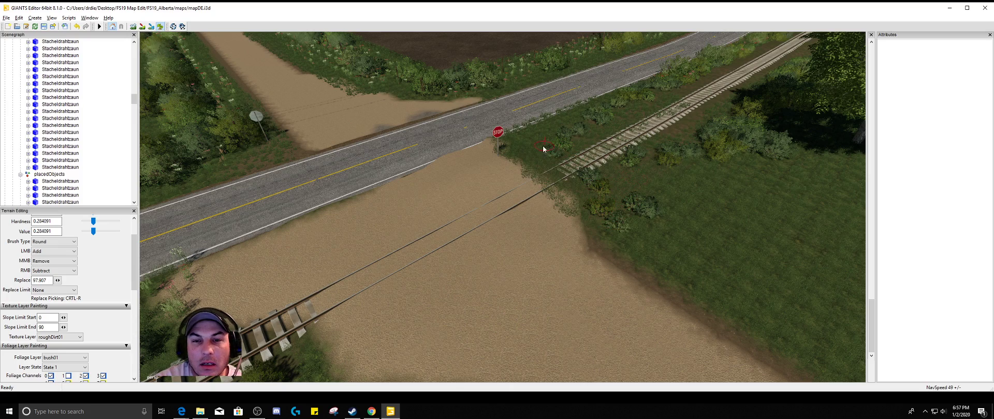
left_click_drag(416, 143, 475, 102, "alt")
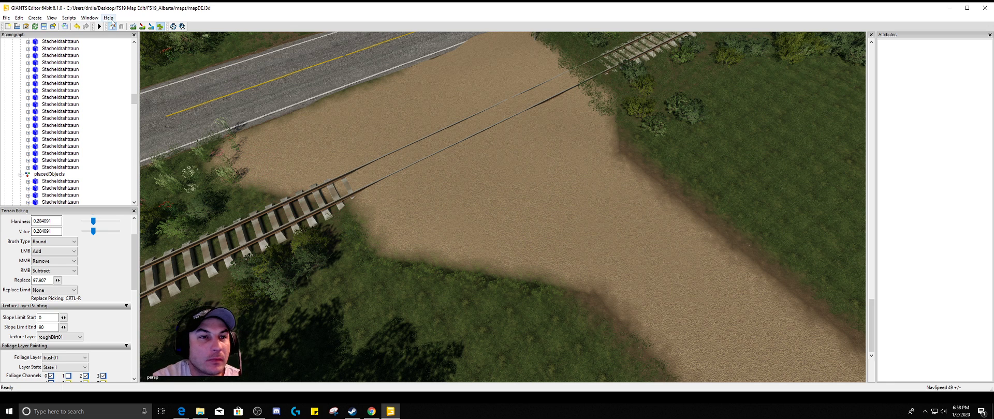
Set the foliage layer to grass in State 2 and paint grass along the dirt entrance's edges near the tracks
left_click(85, 357)
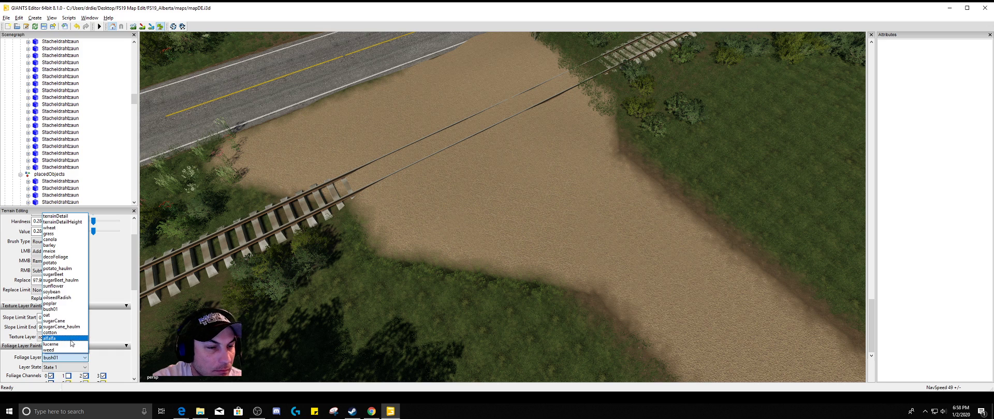
left_click(49, 233)
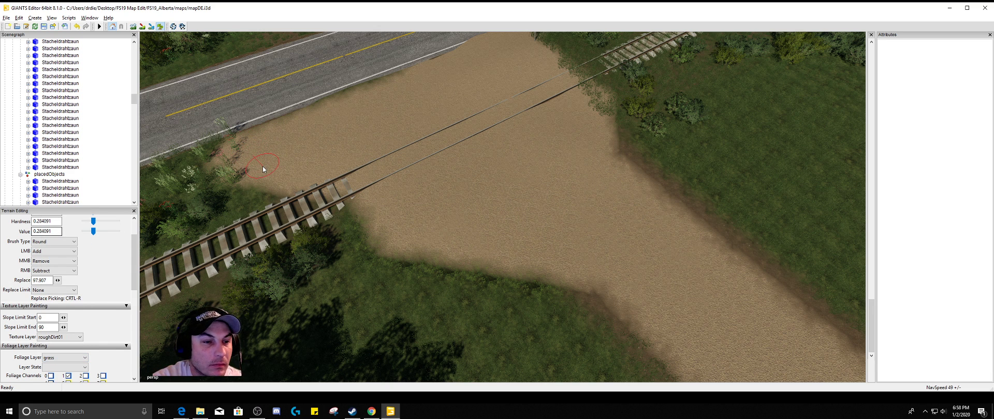
left_click(85, 369)
left_click(50, 382)
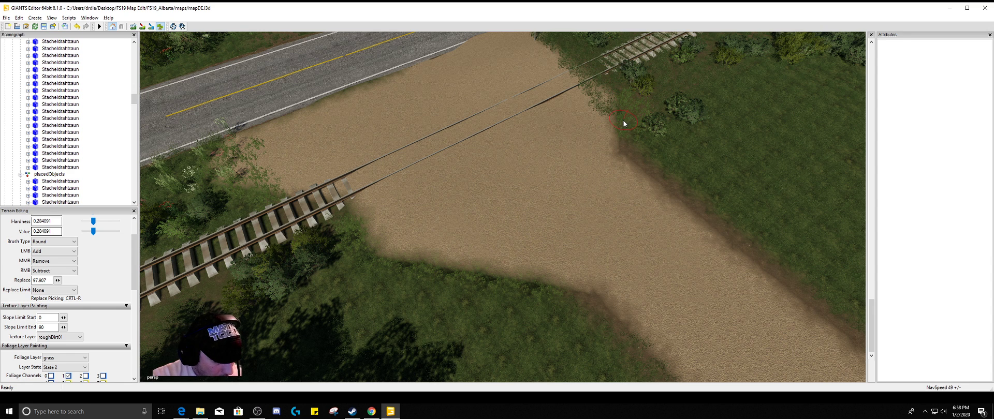
mouse_move(626, 123)
left_mouse_down("alt")
mouse_move(610, 94)
mouse_move(581, 86)
mouse_move(529, 110)
mouse_move(570, 102)
left_mouse_up("alt")
left_click_drag(576, 139, 578, 147, "alt")
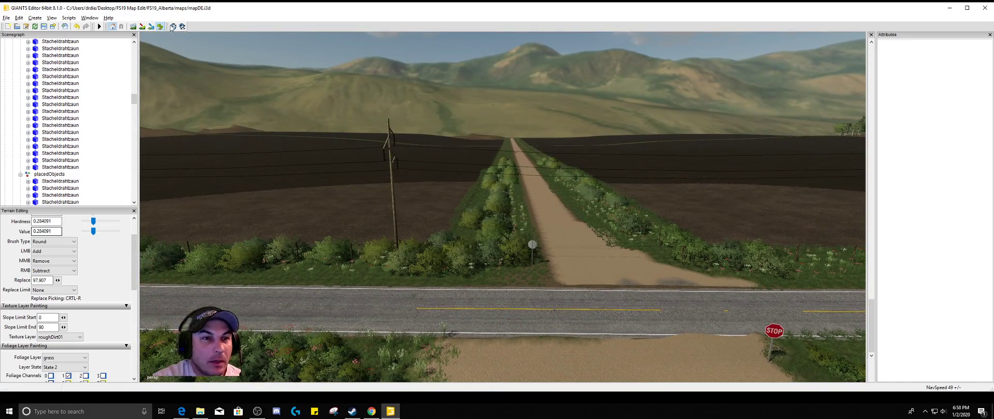
Delete the Stacheldrahtzaun fence segment standing beside the dirt field entrance along the dirt road across the highway
left_click_drag(619, 226, 533, 203, "alt")
right_click_drag(532, 203, 504, 110, "alt")
left_click_drag(539, 244, 542, 288, "alt")
right_click_drag(542, 288, 525, 197, "alt")
mouse_move(538, 334)
right_mouse_down("alt")
mouse_move(518, 210)
mouse_move(515, 236)
right_mouse_up("alt")
right_click_drag(534, 316, 521, 221, "alt")
scroll(556, 350, "up", 3)
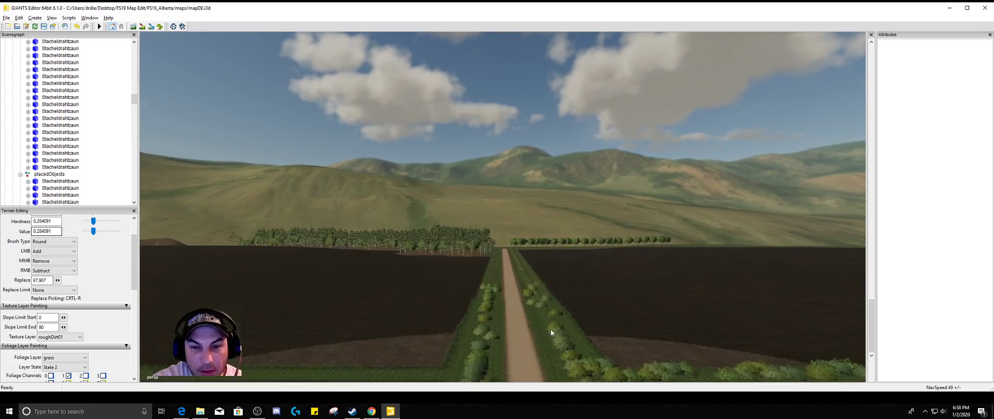
left_click_drag(542, 307, 586, 381, "alt")
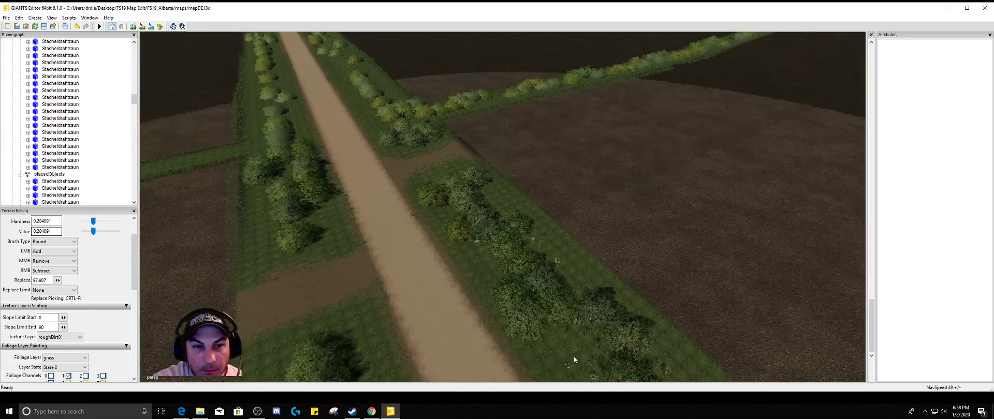
left_click_drag(483, 264, 576, 223, "alt")
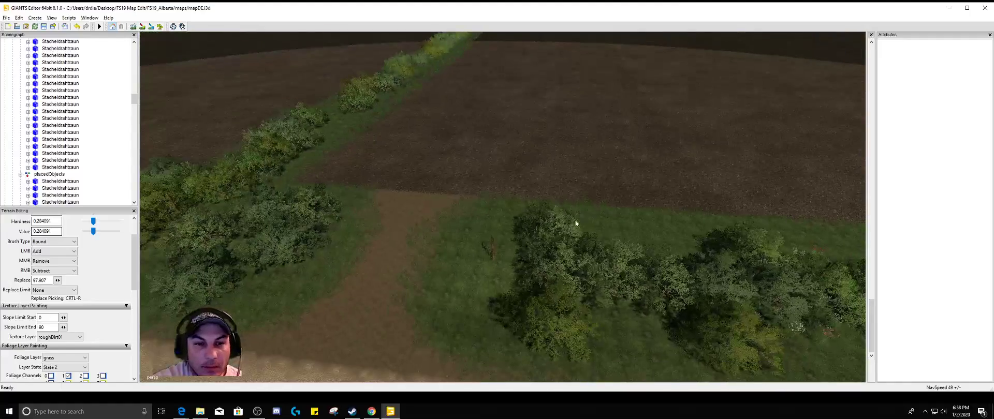
left_click(493, 250)
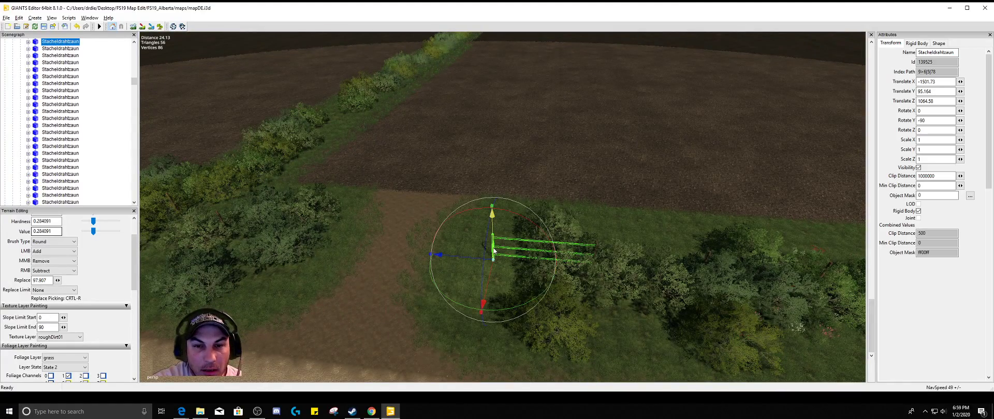
key("Delete")
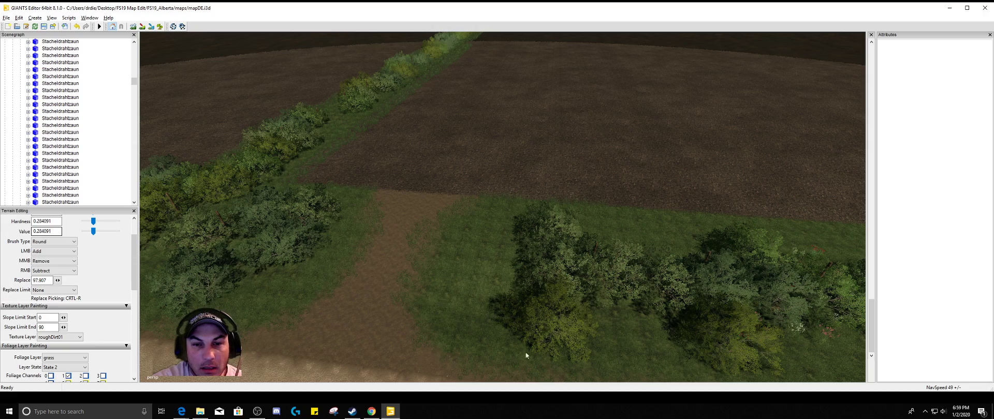
Delete the Stacheldrahtzaun fence segment running into the bushes beside the next dirt field entrance along the gravel road
left_click_drag(468, 350, 380, 312, "alt")
left_click_drag(481, 234, 456, 189, "alt")
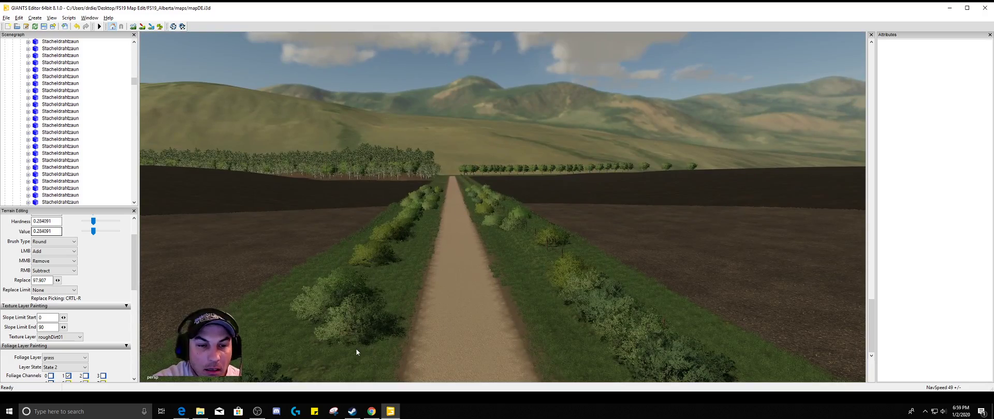
left_click_drag(356, 350, 301, 398, "alt")
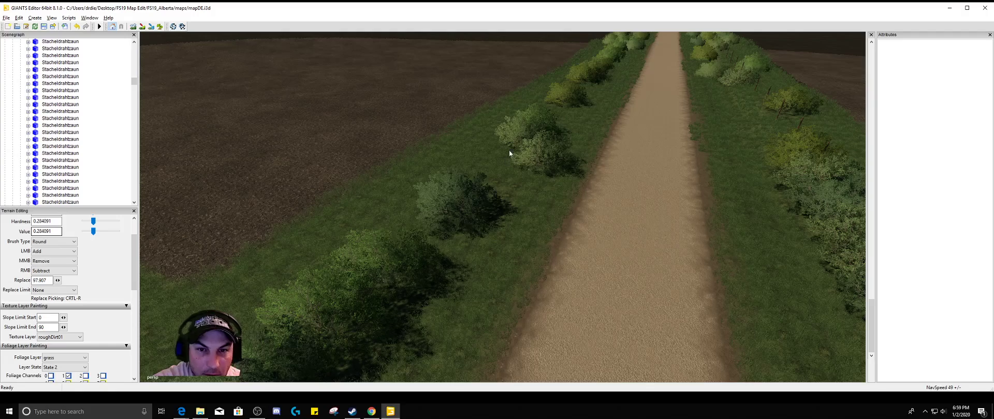
left_click_drag(632, 210, 712, 277, "alt")
left_click_drag(605, 299, 653, 330, "alt")
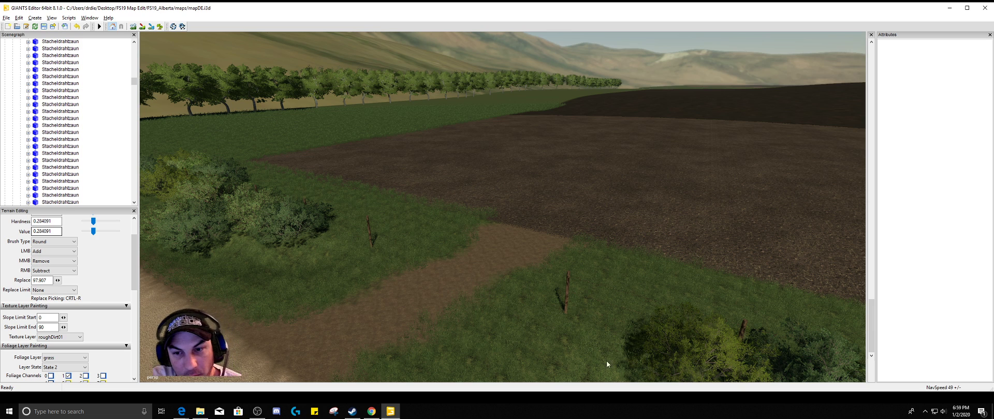
left_click(568, 296)
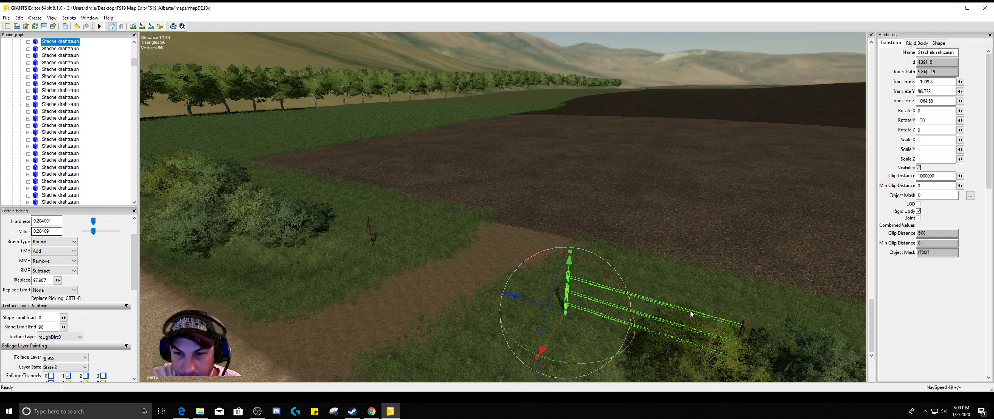
left_click(686, 356)
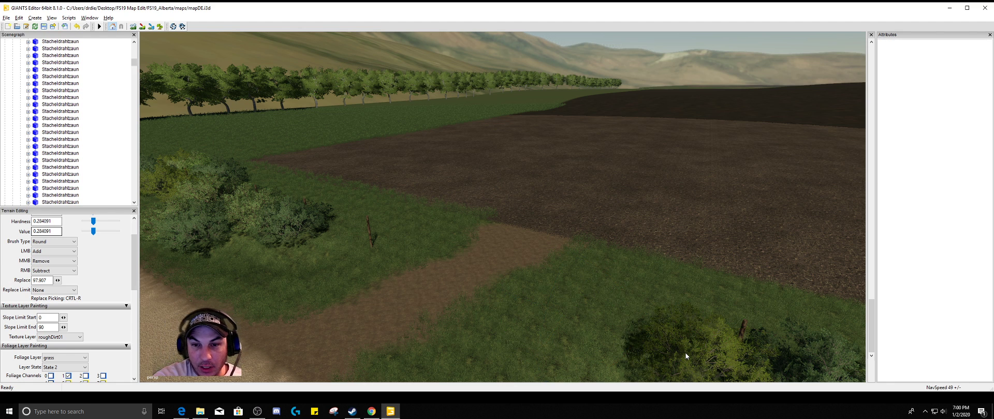
Select the remaining Stacheldrahtzaun post on the opposite side of the same dirt field entrance
left_click(364, 232)
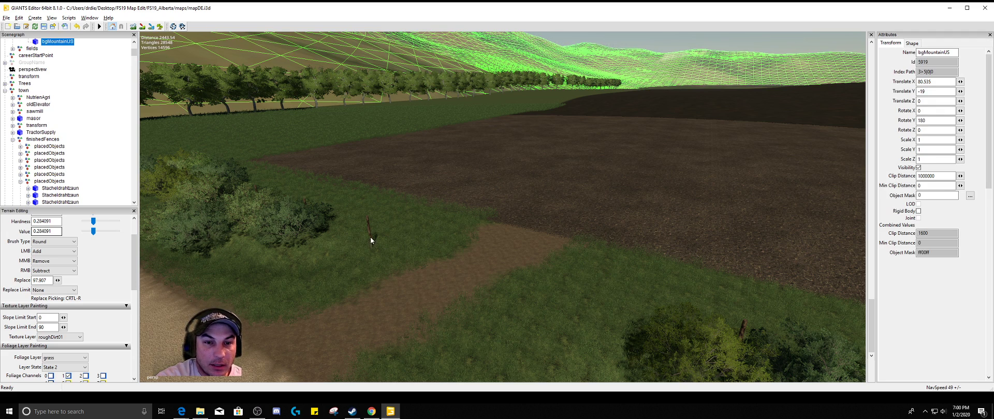
left_click(370, 238)
scroll(413, 268, "up", 4)
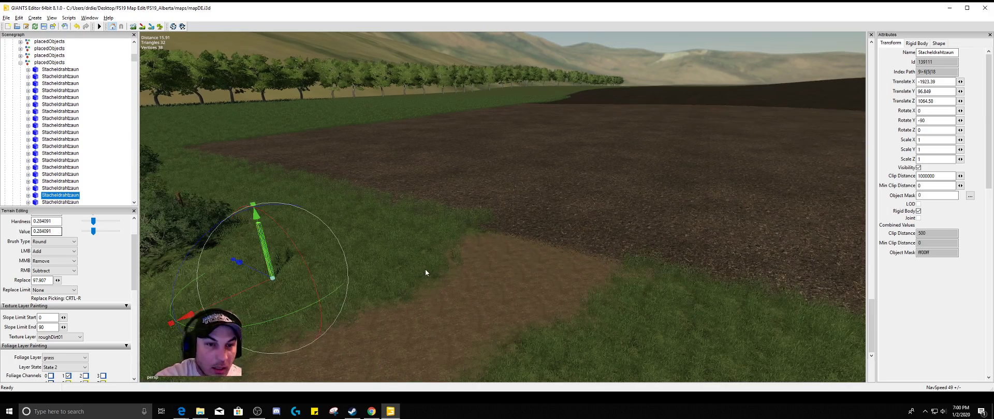
left_click_drag(482, 240, 485, 230, "alt")
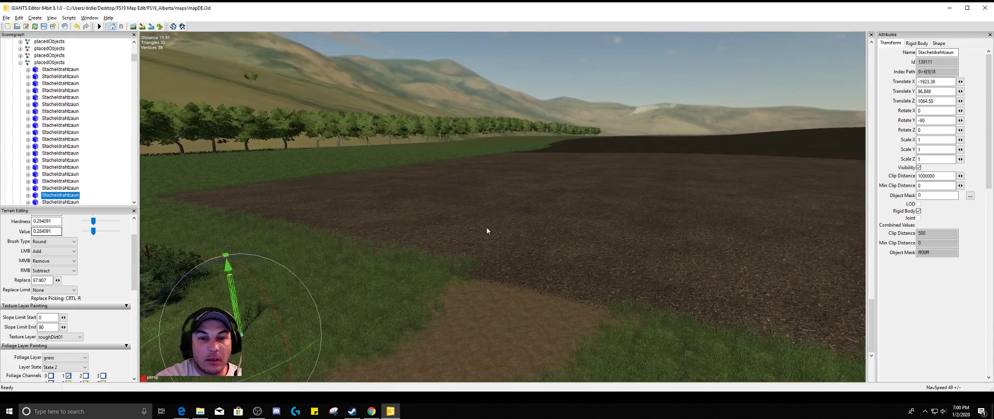
scroll(494, 235, "up", 3)
scroll(495, 235, "up", 3)
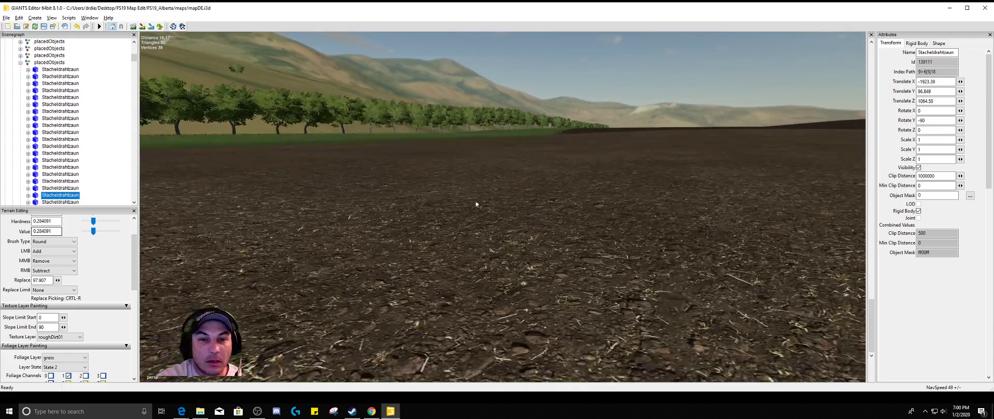
left_click(444, 200)
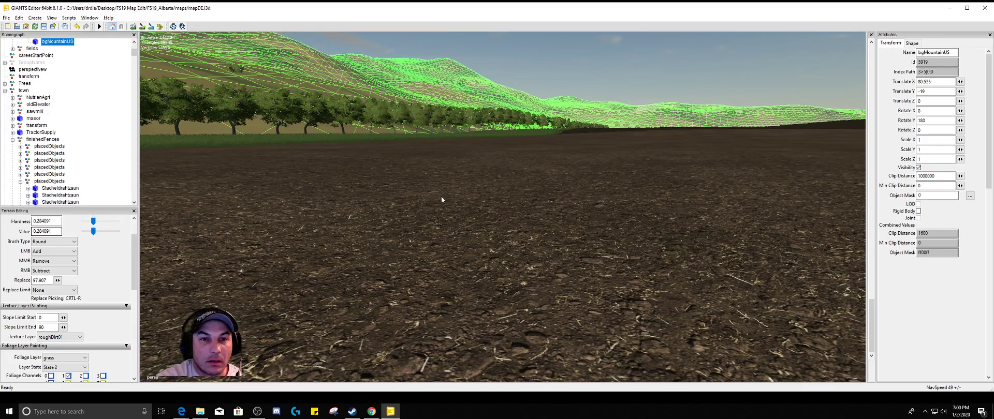
left_click_drag(405, 238, 217, 228, "alt")
left_click_drag(411, 209, 404, 201, "alt")
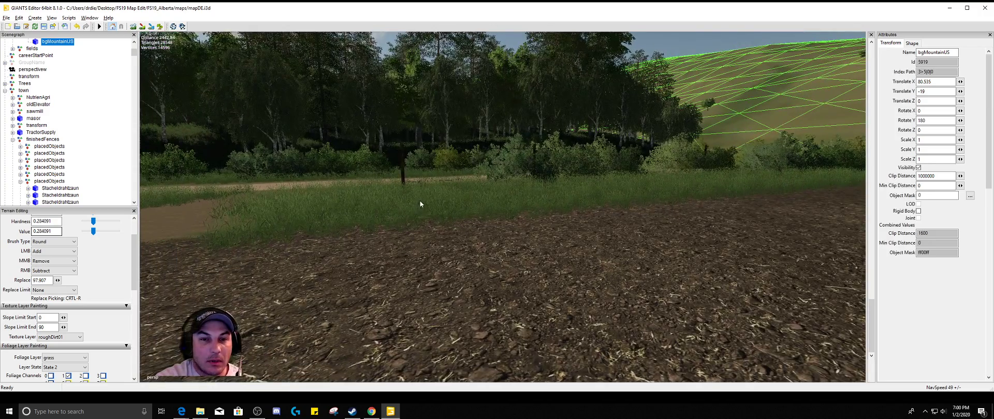
scroll(419, 200, "up", 1)
left_click_drag(411, 177, 400, 146, "alt")
left_click_drag(401, 207, 399, 193, "alt")
scroll(406, 237, "up", 2)
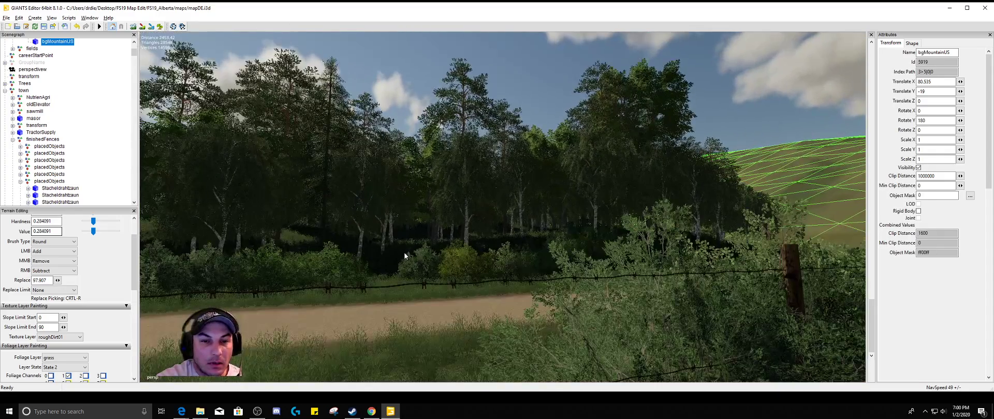
scroll(404, 252, "down", 2)
left_click(303, 284)
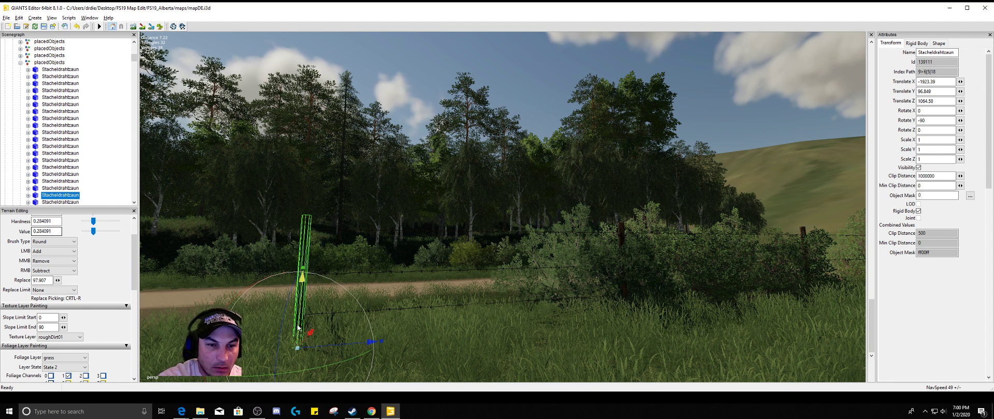
middle_click_drag(331, 328, 305, 250)
left_click_drag(304, 250, 322, 318)
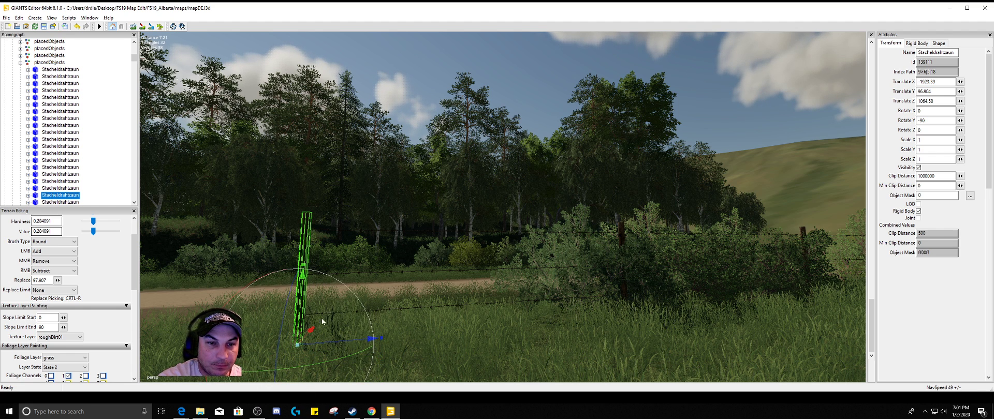
left_click(77, 27)
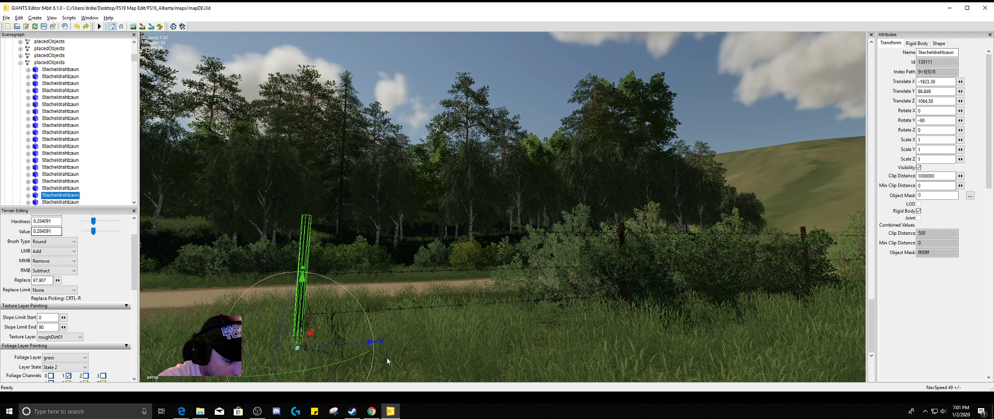
Delete the selected fence post and the three loose Stacheldraht wire strands stretching from it toward the bushes
key("Delete")
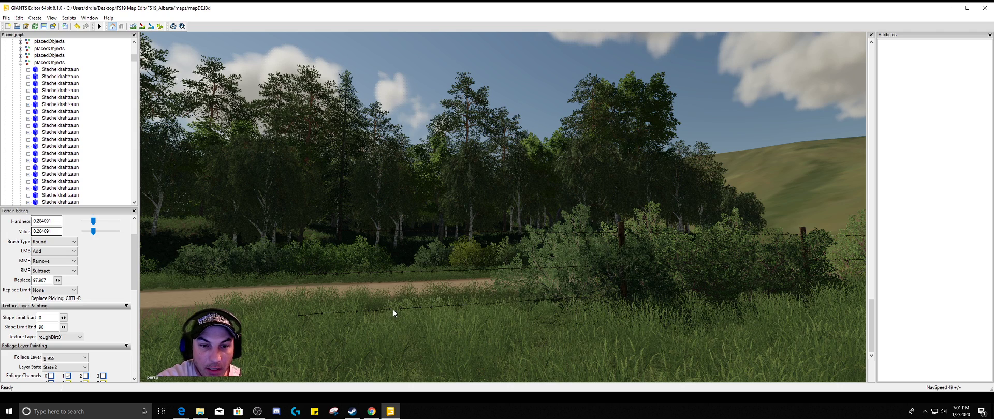
left_click(393, 309)
key("Delete")
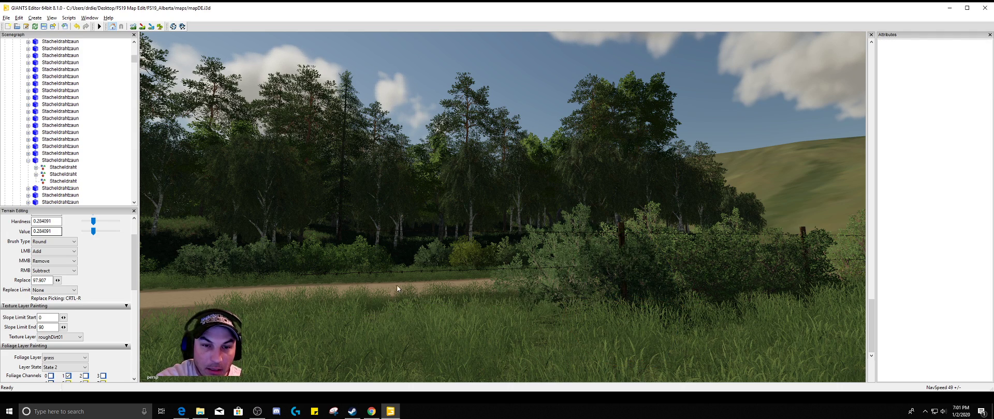
left_click(399, 271)
key("Delete")
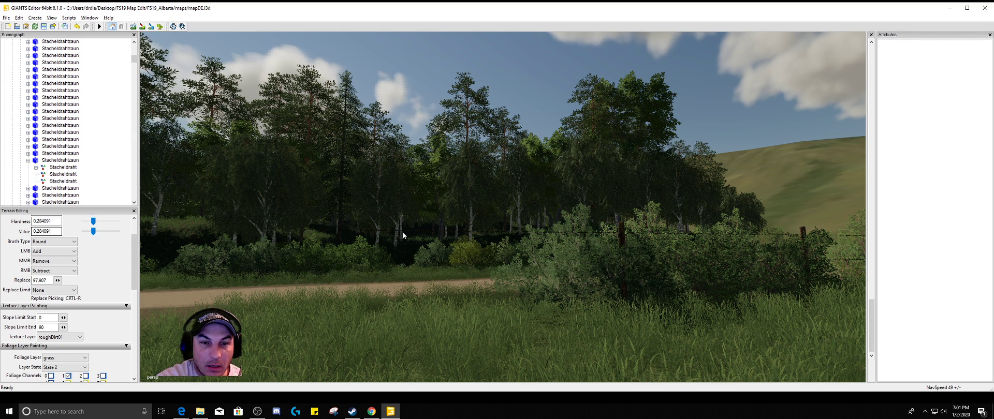
left_click(403, 232)
key("Delete")
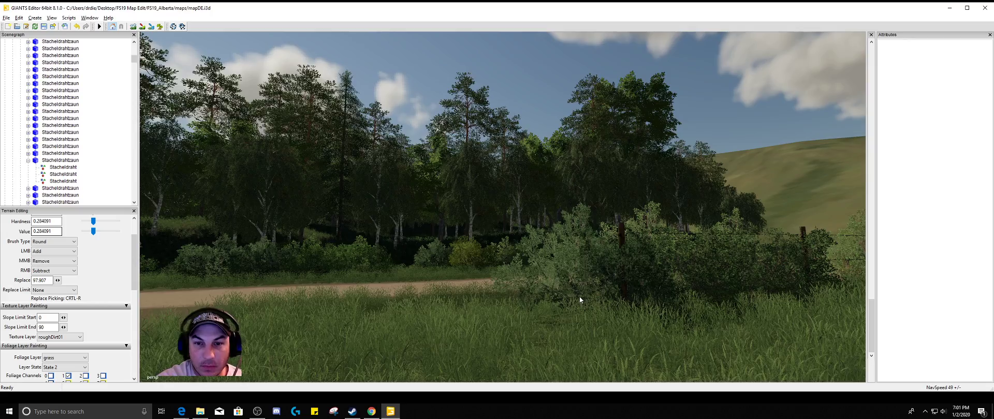
Survey the dirt road past the railway crossing and the farm buildings as far as the paved highway for further field entrances
right_click_drag(579, 296, 460, 258)
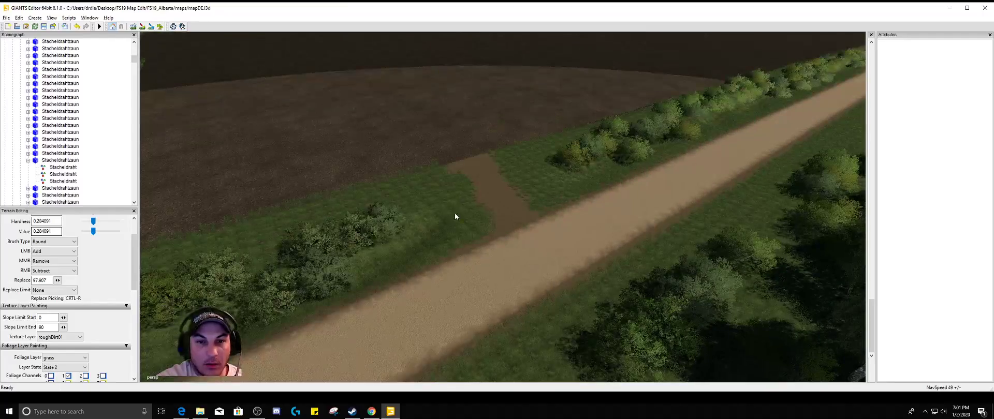
right_click_drag(488, 214, 747, 114)
middle_click_drag(748, 114, 686, 281, "alt")
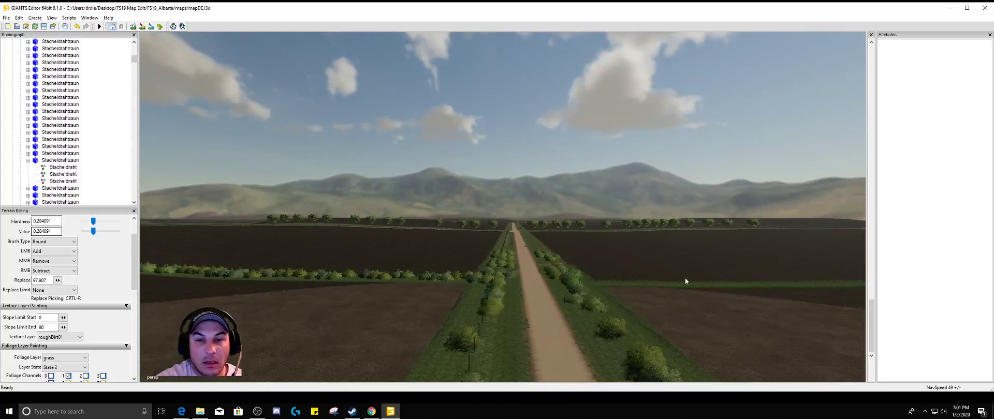
right_click_drag(686, 280, 770, 209, "alt")
scroll(773, 220, "up", 8)
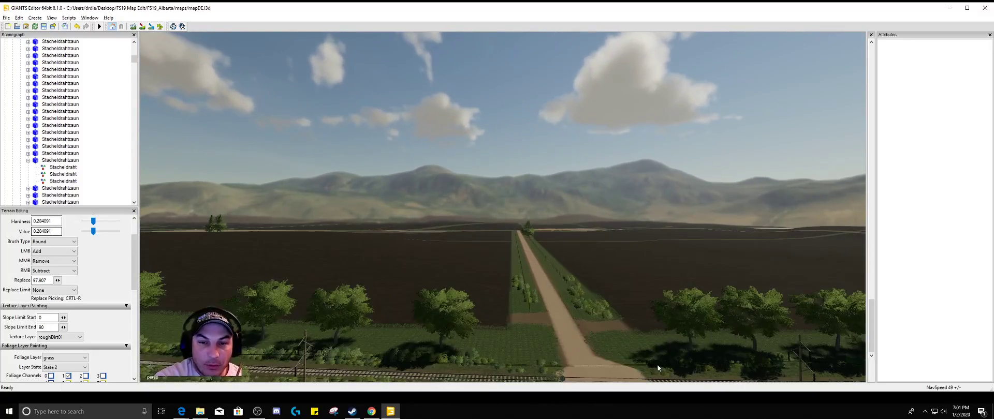
scroll(617, 308, "up", 6)
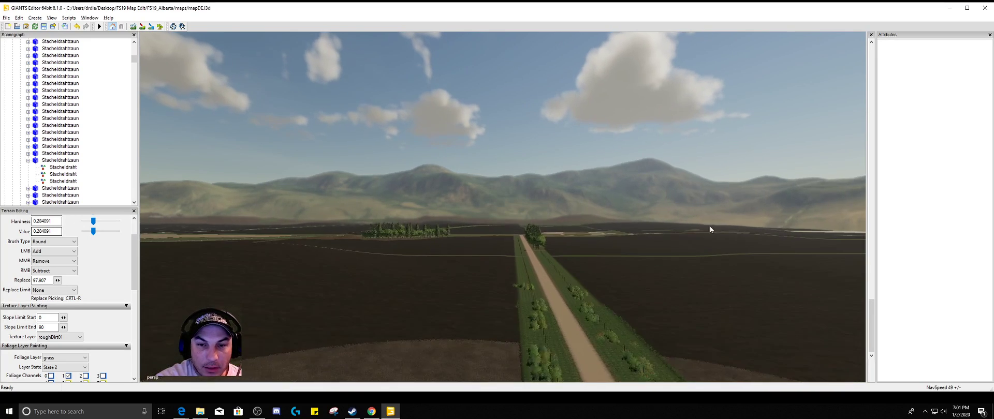
scroll(620, 324, "up", 6)
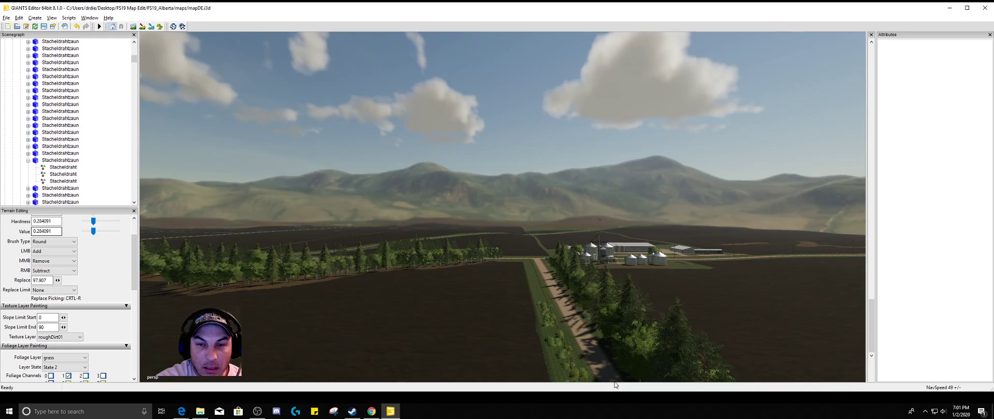
scroll(587, 298, "up", 5)
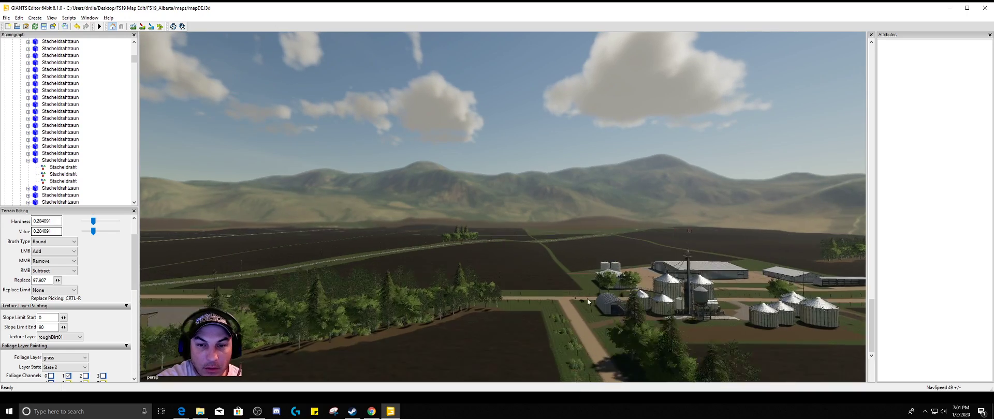
left_click_drag(590, 340, 517, 349, "alt")
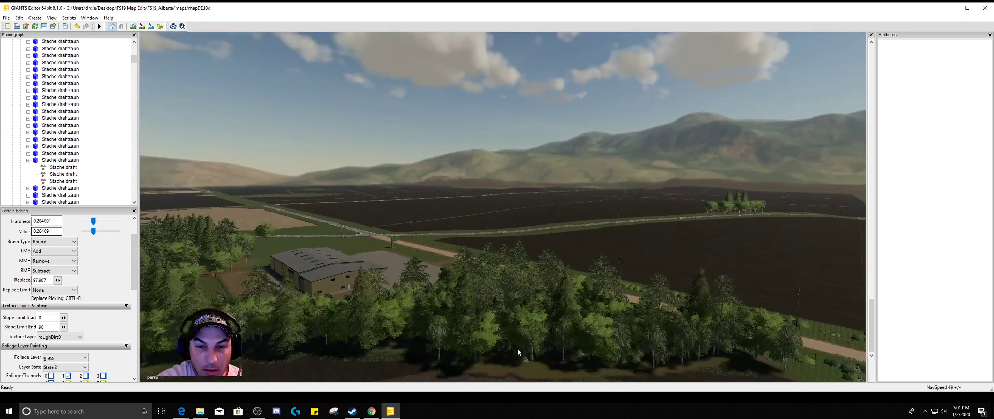
left_click_drag(794, 338, 707, 312, "alt")
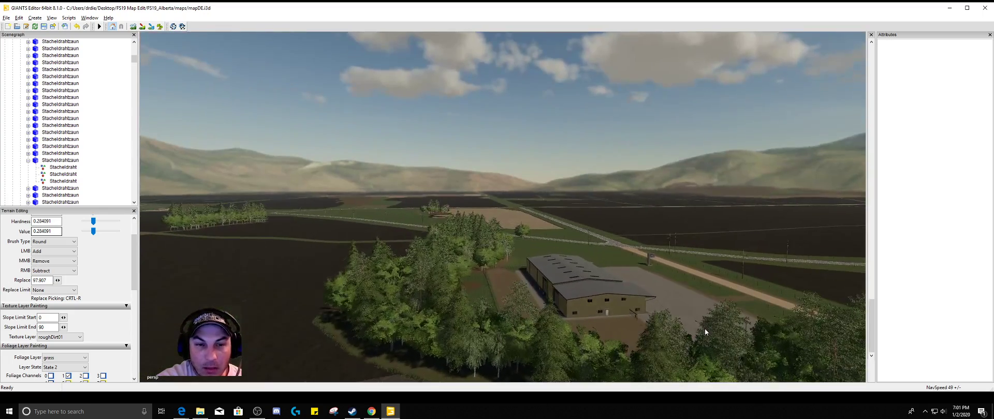
left_click_drag(712, 338, 965, 342, "alt")
left_click_drag(678, 341, 570, 411, "alt")
left_click(570, 411)
right_click_drag(636, 313, 684, 288, "alt")
left_click_drag(683, 289, 679, 202, "alt")
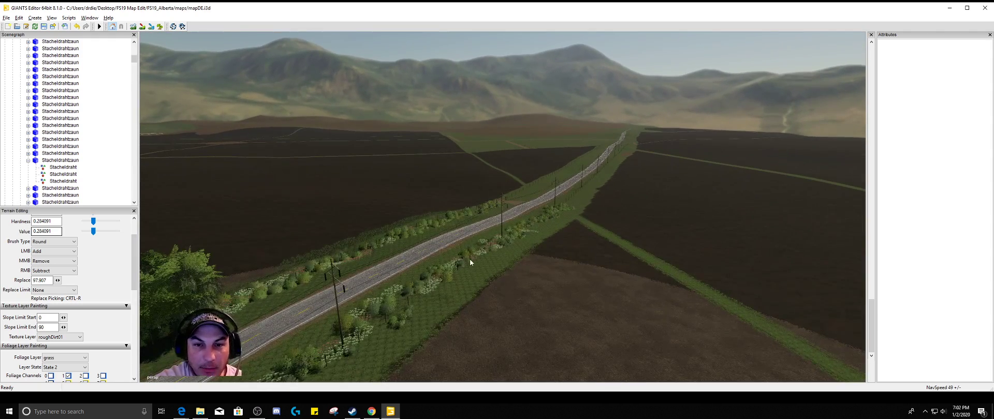
Delete the Stacheldrahtzaun fence segment beside the flowering bushes at the dirt field entrance along the paved highway
left_click_drag(578, 300, 630, 265, "alt")
middle_click_drag(551, 310, 598, 237, "alt")
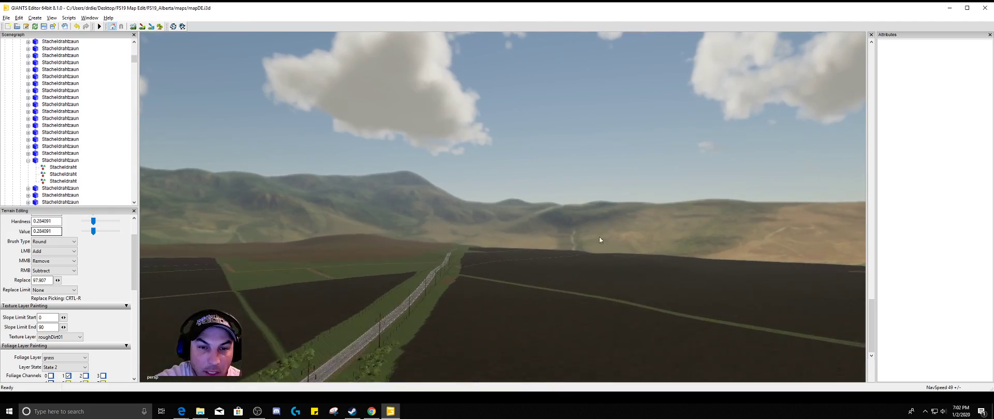
left_click_drag(598, 238, 490, 292, "alt")
left_click_drag(607, 232, 623, 204, "alt")
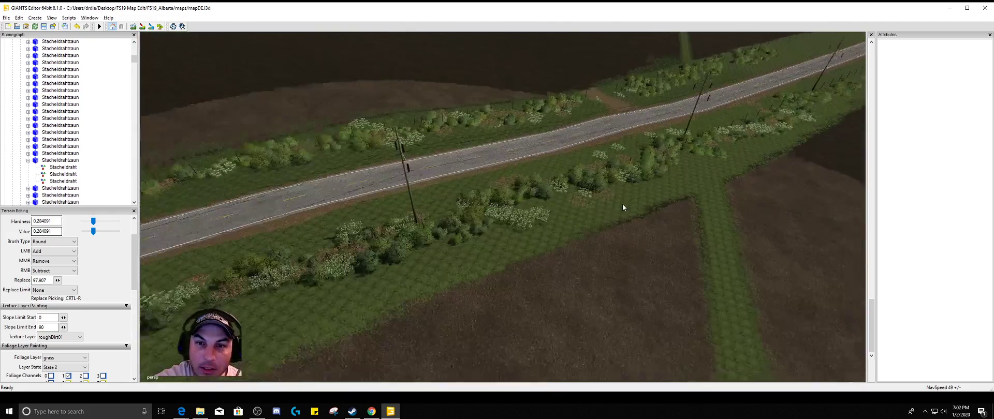
scroll(626, 203, "up", 3)
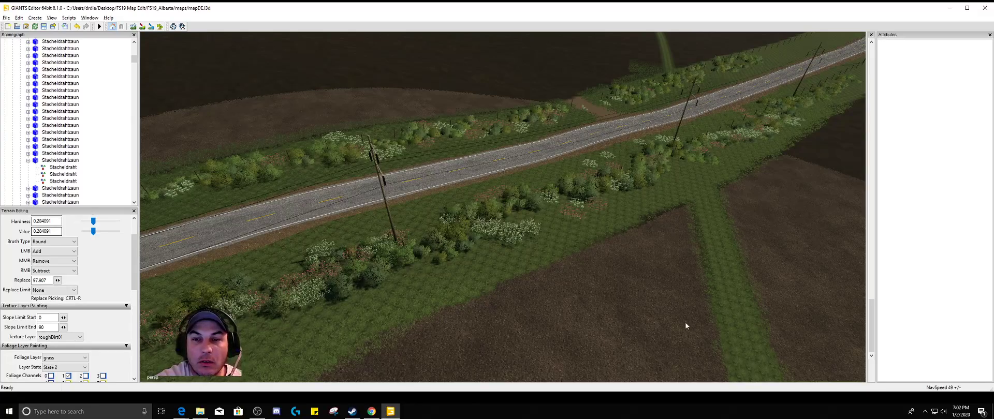
left_click_drag(614, 261, 623, 237, "alt")
scroll(629, 233, "up", 4)
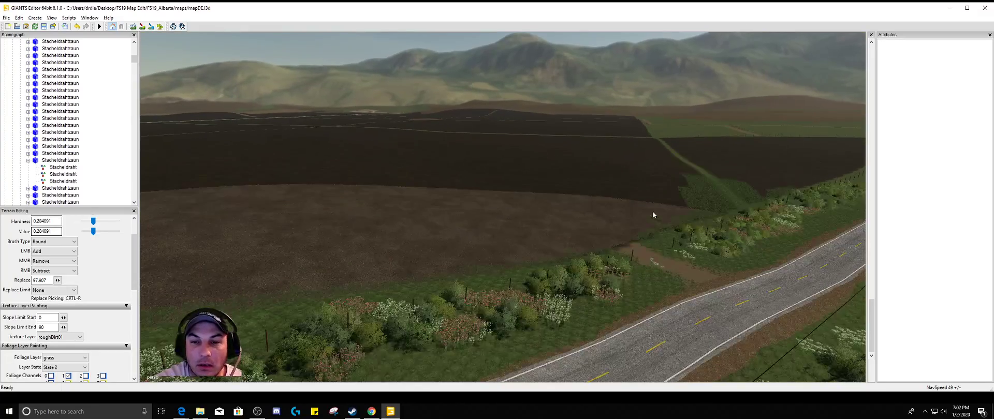
middle_click_drag(653, 211, 668, 275, "alt")
left_click_drag(668, 274, 712, 279, "alt")
scroll(732, 246, "up", 3)
middle_click_drag(732, 247, 638, 295, "alt")
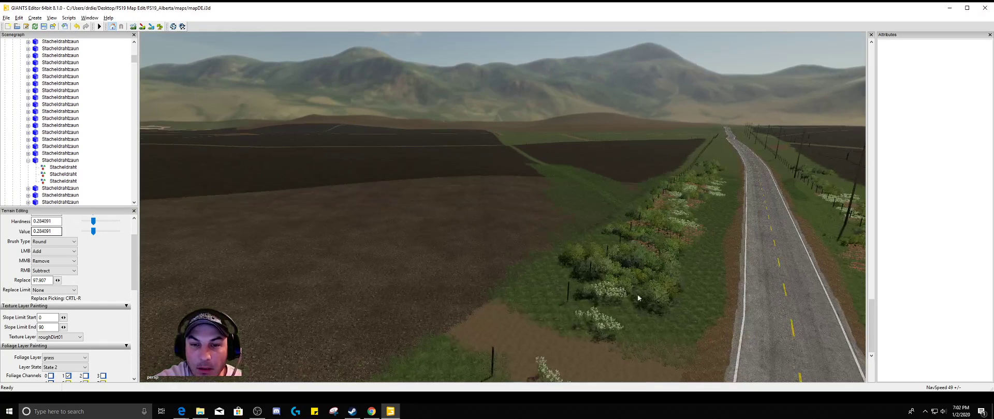
left_click(569, 295)
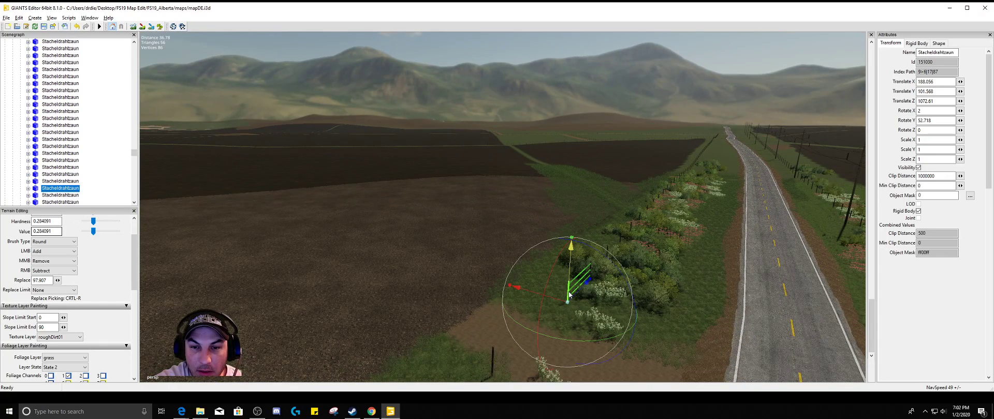
left_click(569, 295)
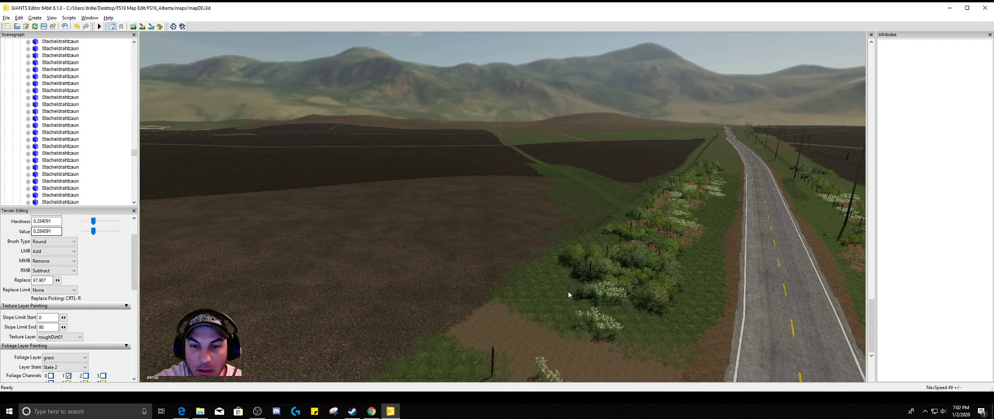
Delete the remaining Stacheldrahtzaun post at the dirt field entrance beside the highway, along with the three loose wire strands near it
left_click(492, 361)
key("Delete")
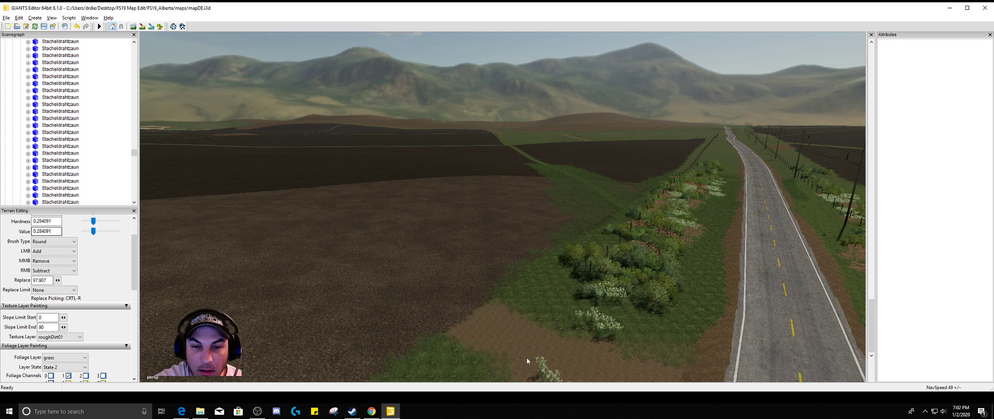
left_click_drag(528, 358, 514, 333, "alt")
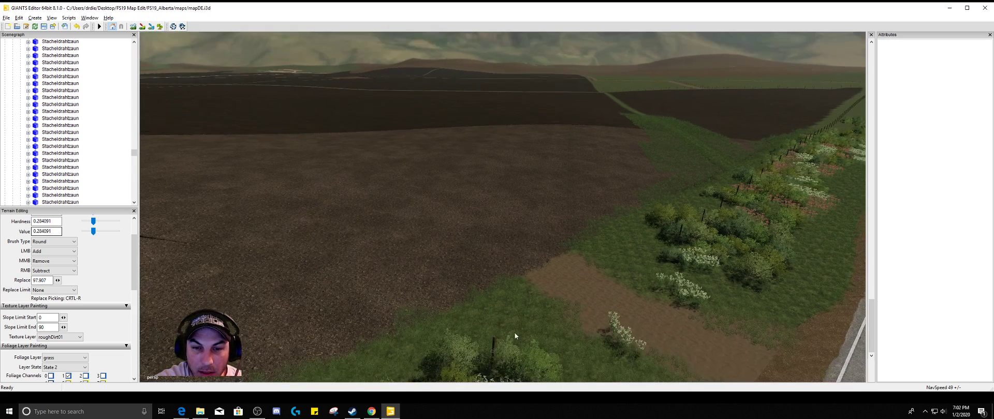
left_click(515, 332)
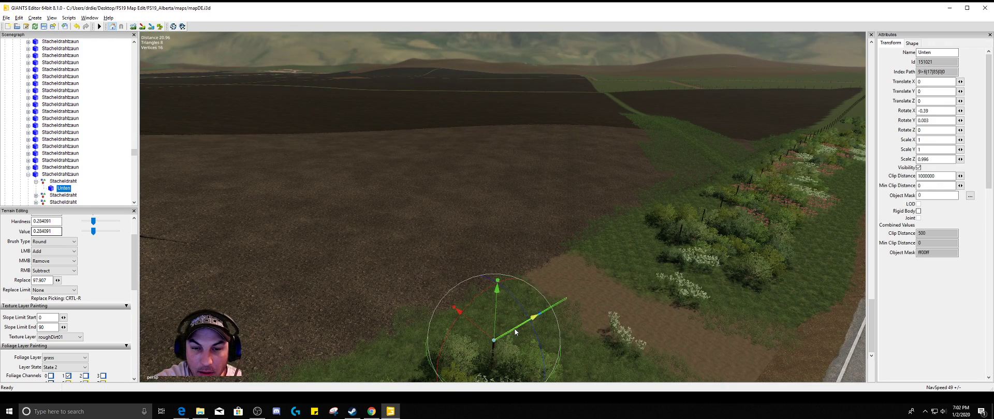
key("Delete")
scroll(540, 343, "up", 2)
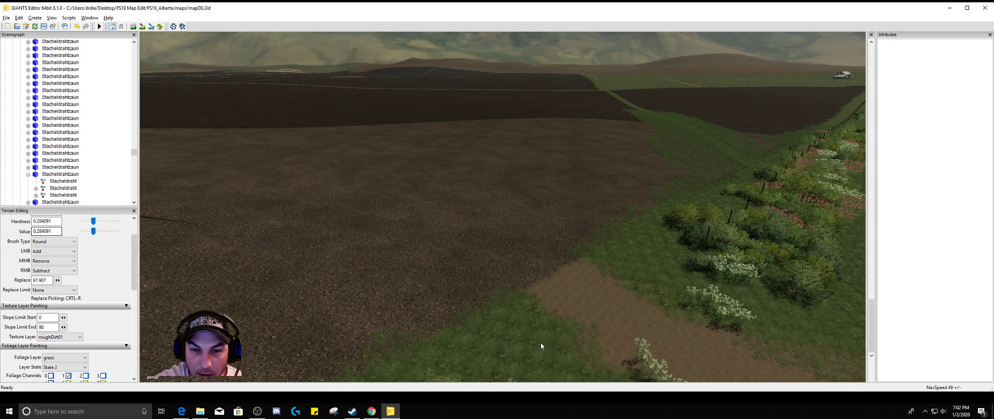
left_click(556, 350)
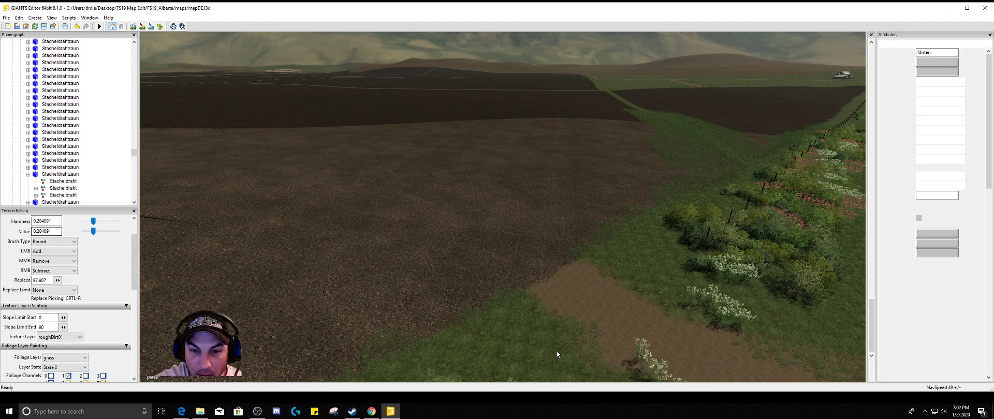
key("Delete")
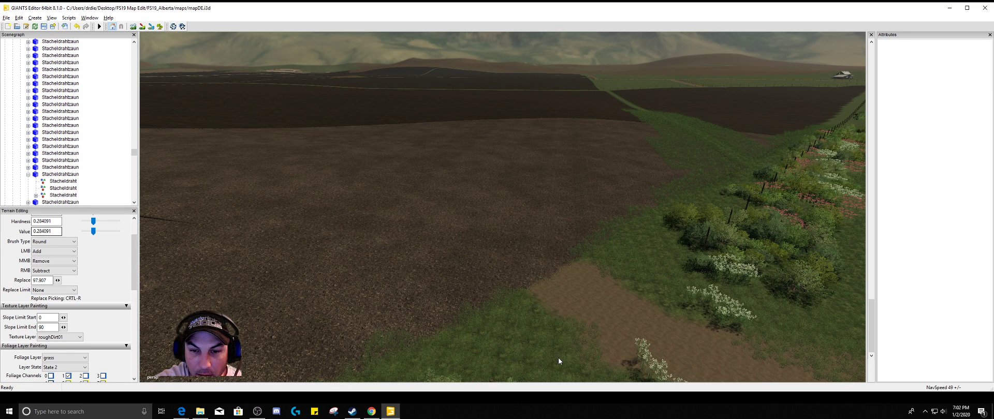
left_click(559, 361)
key("Delete")
Examine the highway verge and the grass strip running between the fields for further entrances that need changes
left_click_drag(594, 350, 635, 335, "alt")
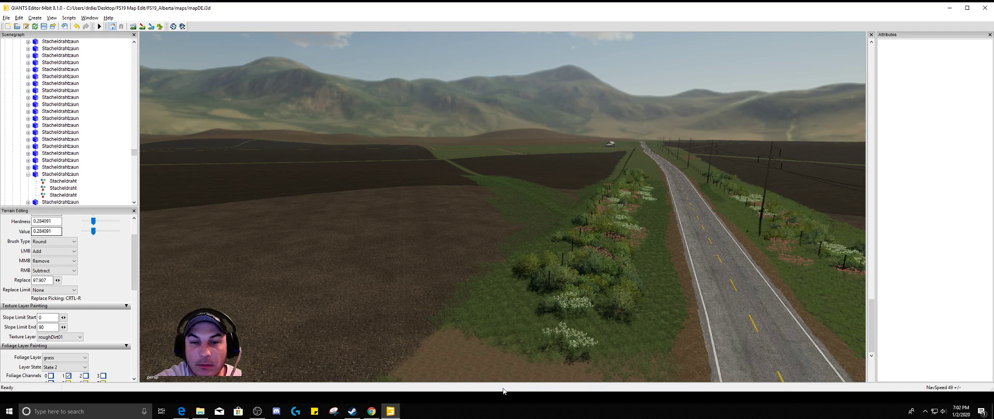
left_click_drag(505, 270, 581, 214, "alt")
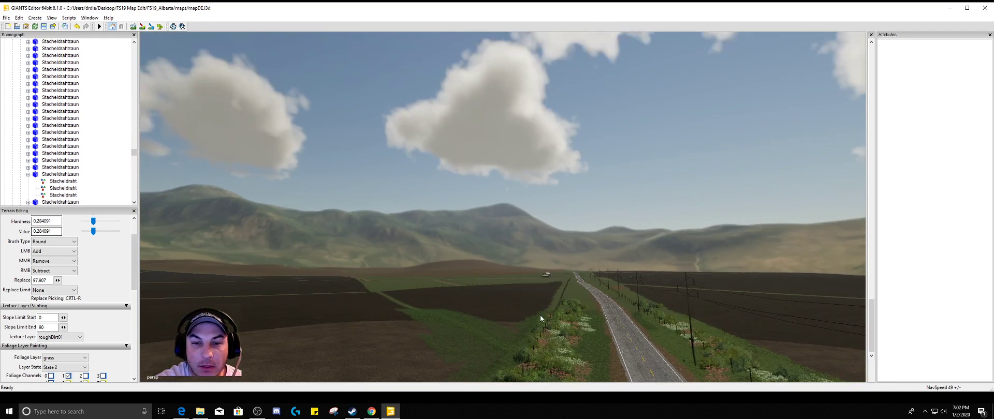
right_click_drag(551, 324, 550, 347, "alt")
left_click_drag(555, 325, 558, 345, "alt")
right_click_drag(558, 345, 607, 210, "alt")
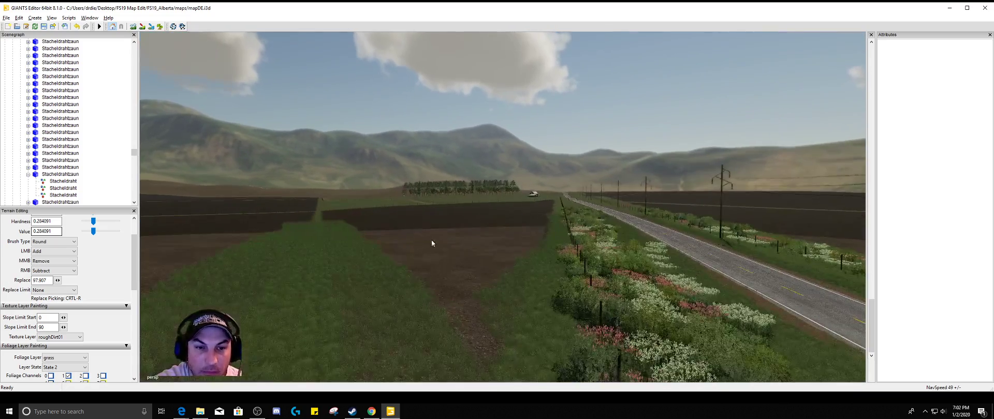
left_click_drag(351, 260, 300, 333, "alt")
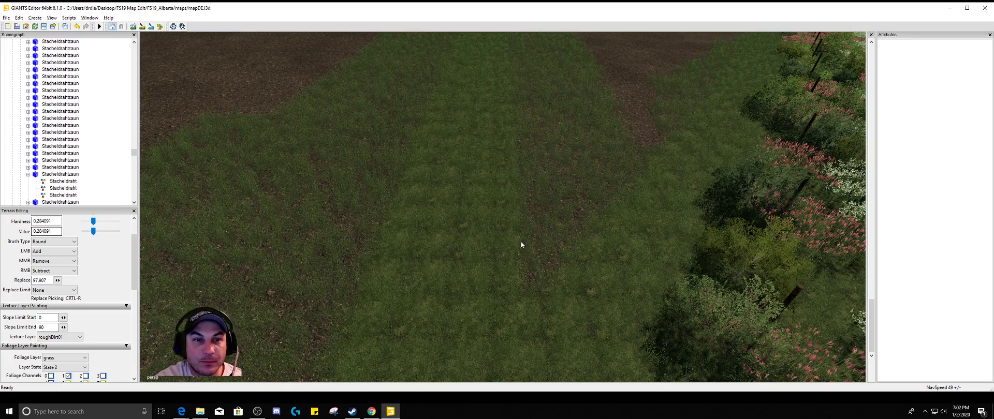
left_click_drag(521, 244, 532, 213, "alt")
middle_click_drag(563, 207, 517, 283, "alt")
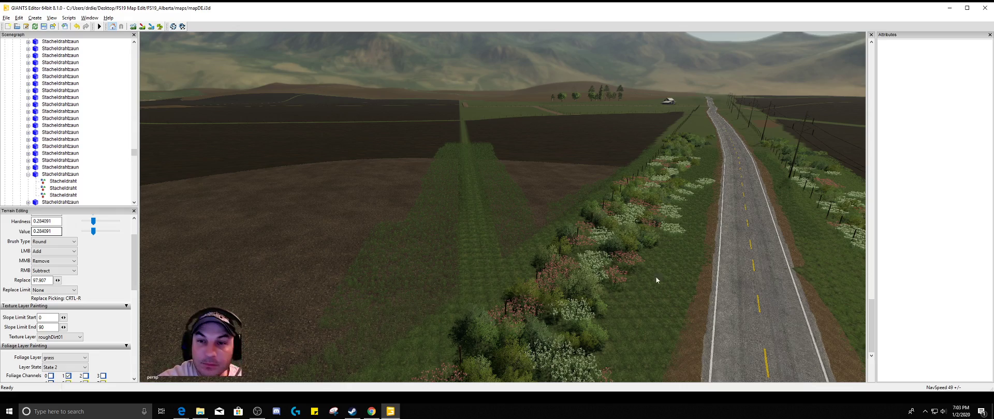
Survey both sides of the highway, including the bushes, power line and adjoining fields, for entrances blocked by fencing
left_click_drag(656, 276, 698, 253, "alt")
left_click_drag(517, 253, 505, 255, "alt")
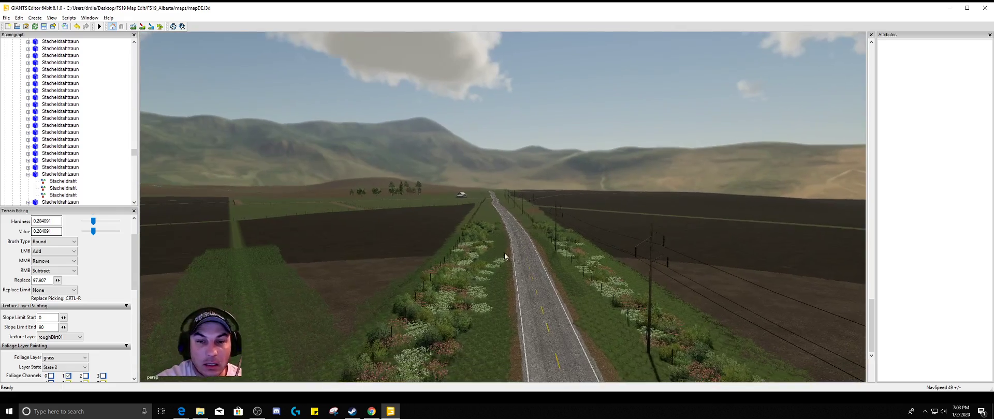
right_click_drag(516, 252, 547, 125, "alt")
left_click_drag(546, 124, 569, 336, "alt")
right_click_drag(569, 337, 652, 234, "alt")
left_click_drag(647, 245, 632, 296, "alt")
right_click_drag(632, 296, 653, 262, "alt")
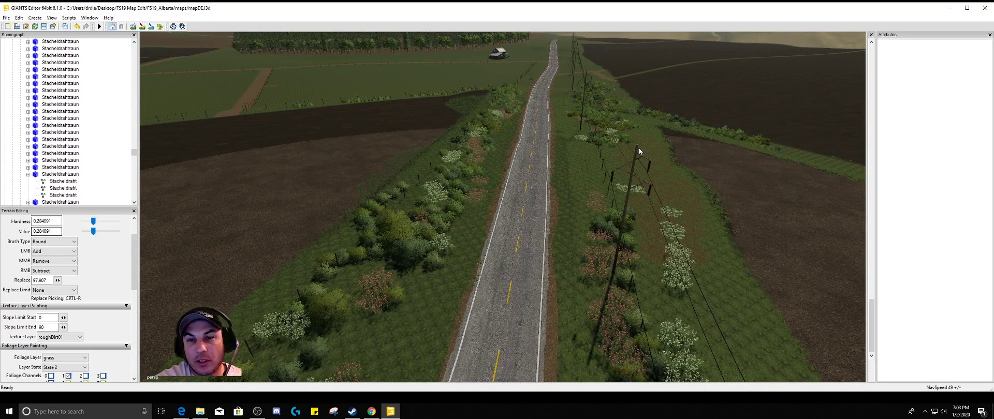
left_click_drag(792, 270, 514, 264, "alt")
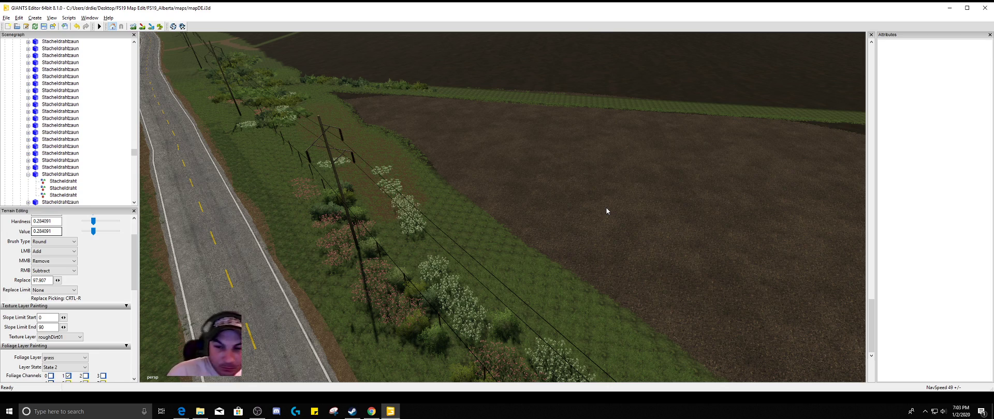
left_click_drag(708, 273, 482, 199, "alt")
left_click_drag(587, 197, 616, 220, "alt")
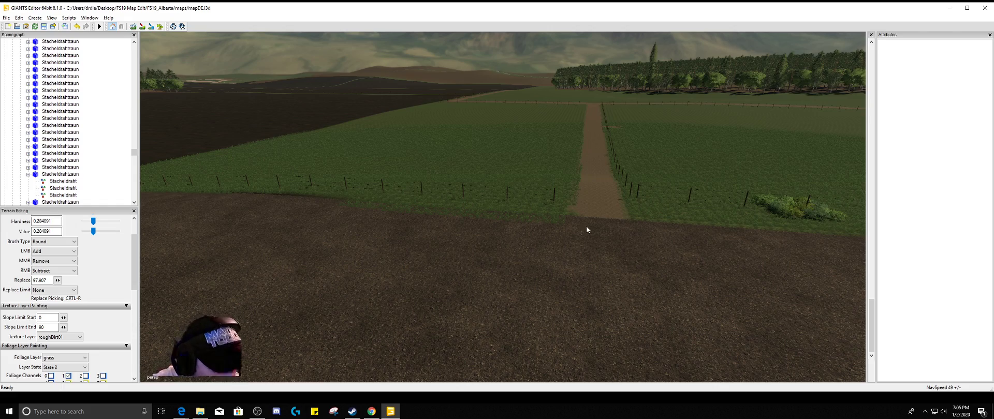
Delete the Stacheldrahtzaun post closest to the dirt track where it leaves the brown field between the fenced grass fields
right_click_drag(555, 198, 563, 196, "alt")
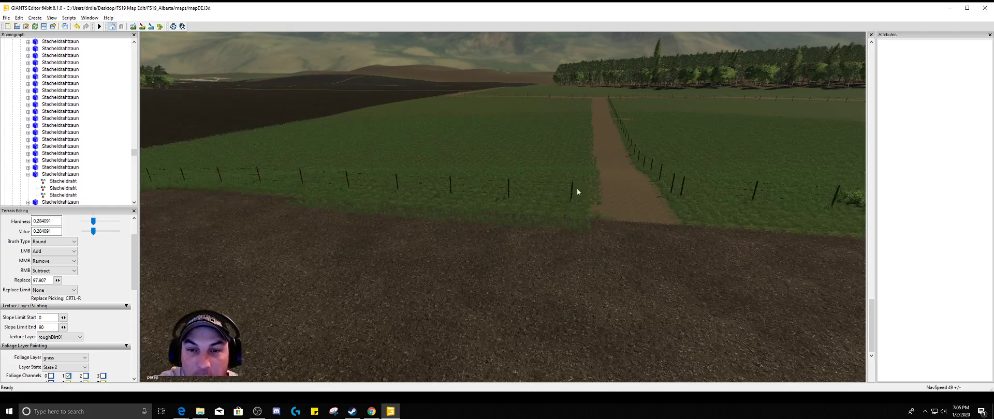
scroll(575, 190, "up", 4)
left_click(599, 186)
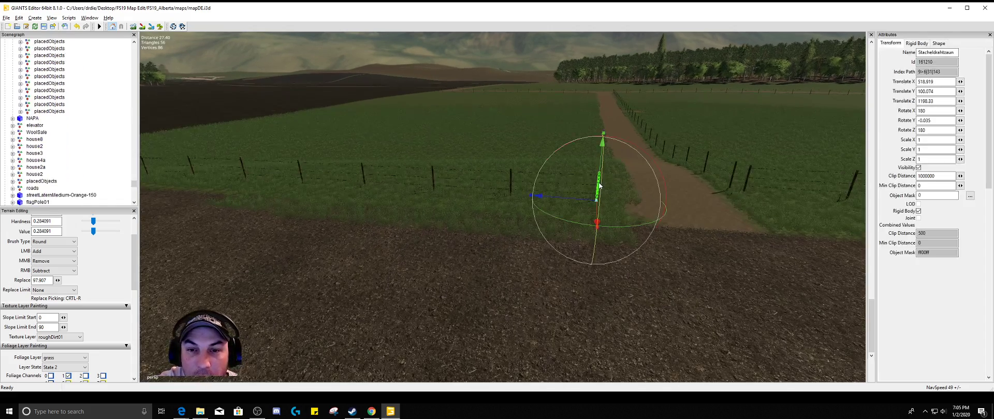
key("Delete")
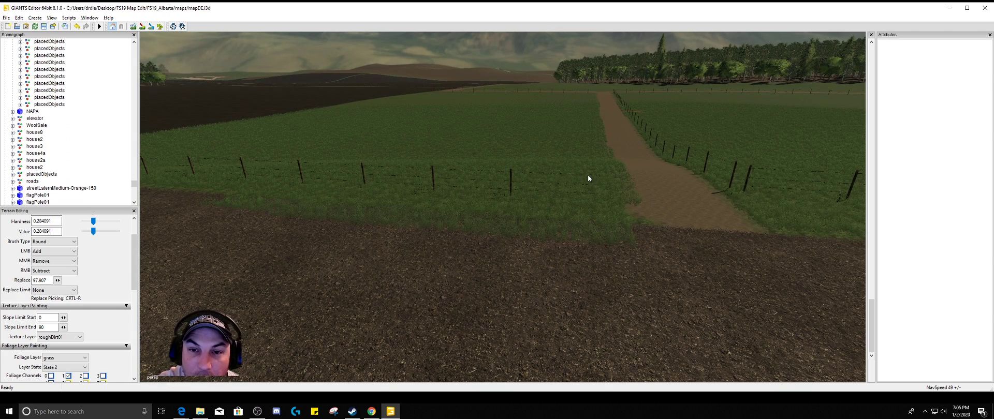
Delete the three Stacheldraht wire strands extending from the last remaining fence post toward the dirt track entrance
scroll(588, 176, "up", 3)
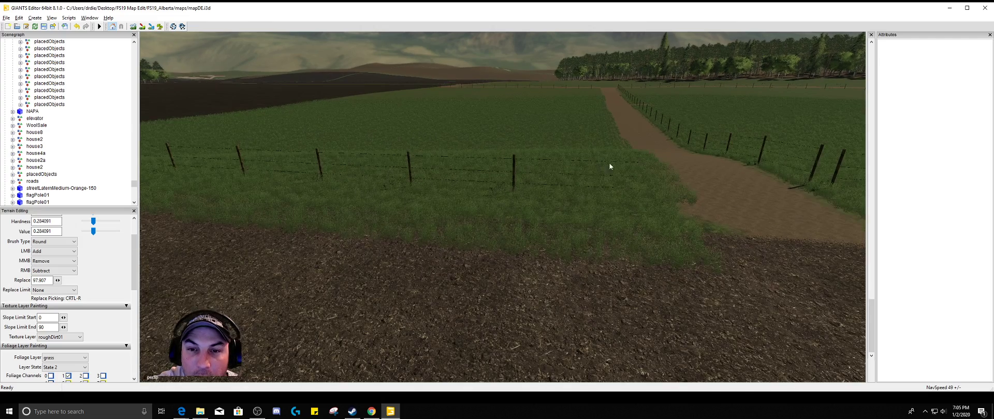
scroll(612, 167, "up", 3)
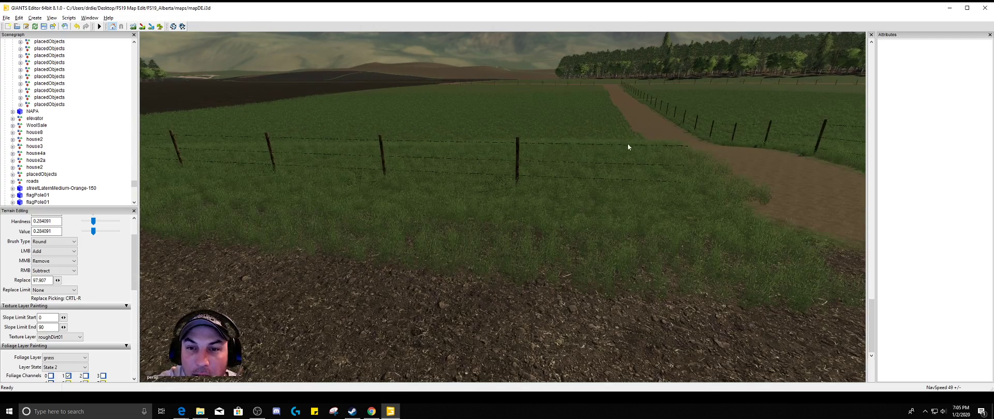
scroll(671, 156, "up", 3)
left_click(657, 110)
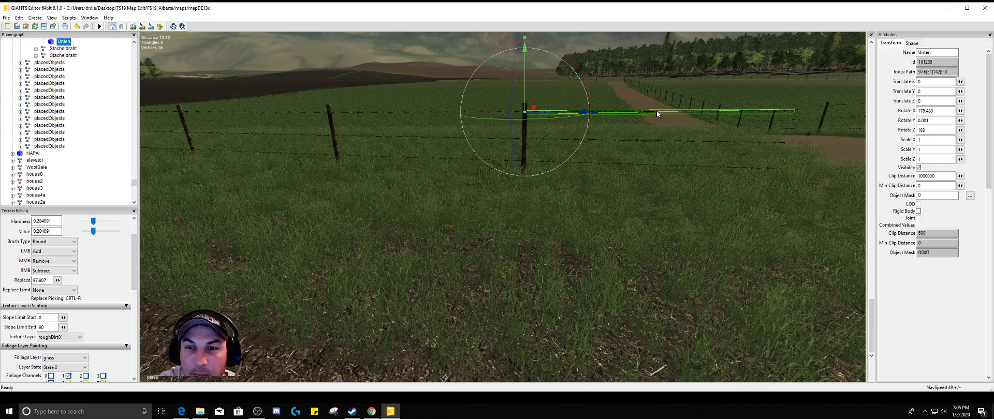
left_click(654, 130)
left_click(652, 139)
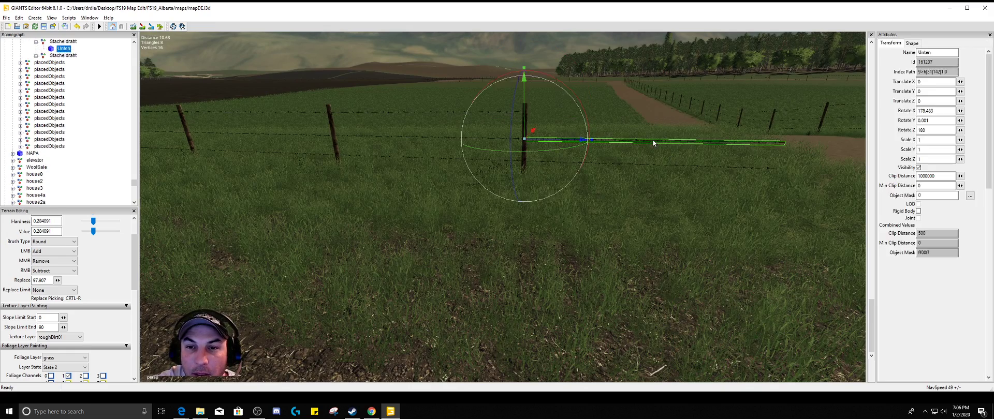
key("Delete")
left_click(652, 166)
key("Delete")
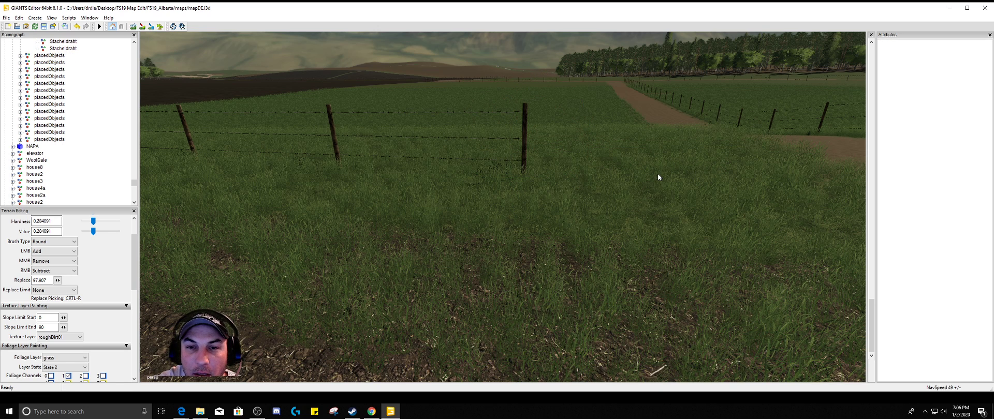
Delete the Stacheldrahtzaun post at the fence corner where the dirt track meets the crossing dirt road near the forest
scroll(660, 152, "down", 5)
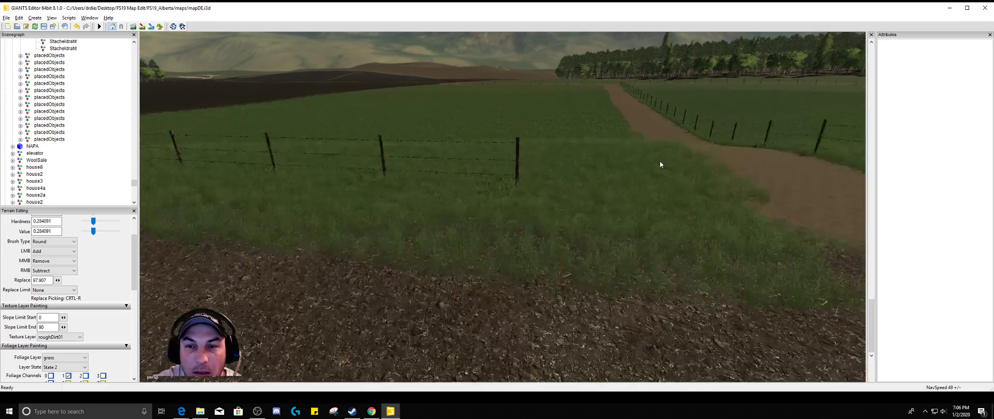
left_click_drag(657, 165, 595, 182, "alt")
scroll(612, 136, "up", 5)
scroll(582, 138, "up", 3)
scroll(582, 138, "up", 2)
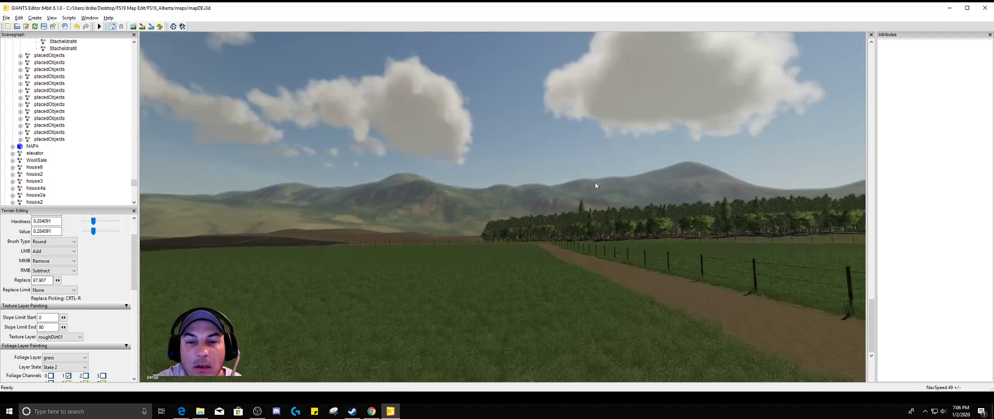
scroll(596, 182, "up", 7)
scroll(609, 218, "up", 6)
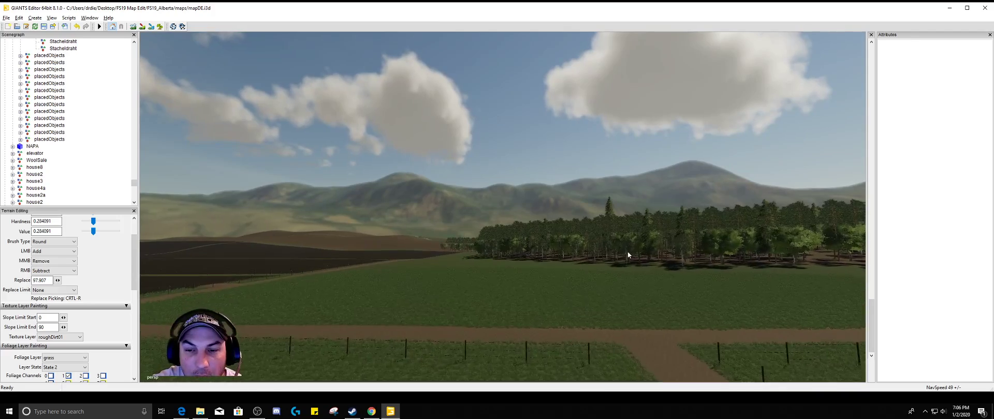
left_click_drag(619, 360, 617, 245, "alt")
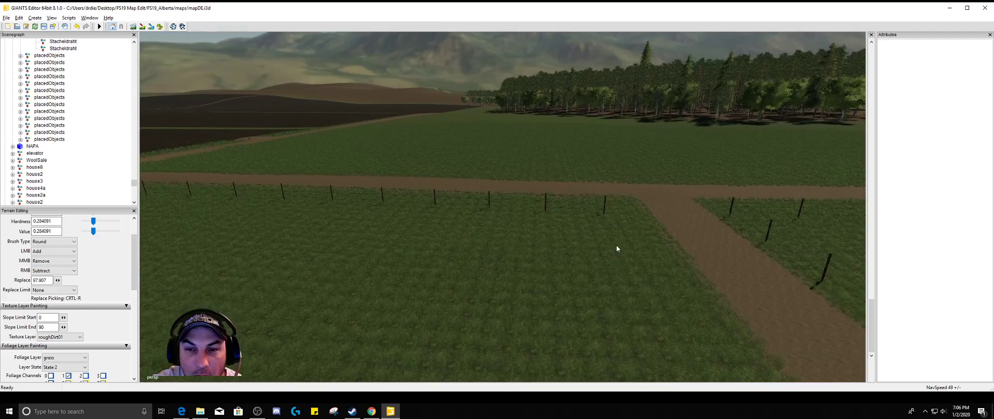
left_click(605, 205)
key("Delete")
Delete the three Stacheldraht wire strands left hanging from the end post at the dirt road junction
scroll(603, 210, "up", 8)
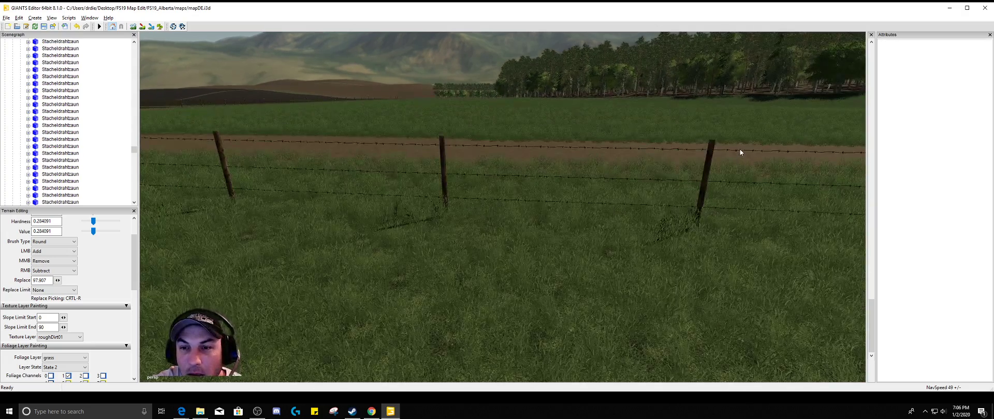
left_click(740, 149)
key("Delete")
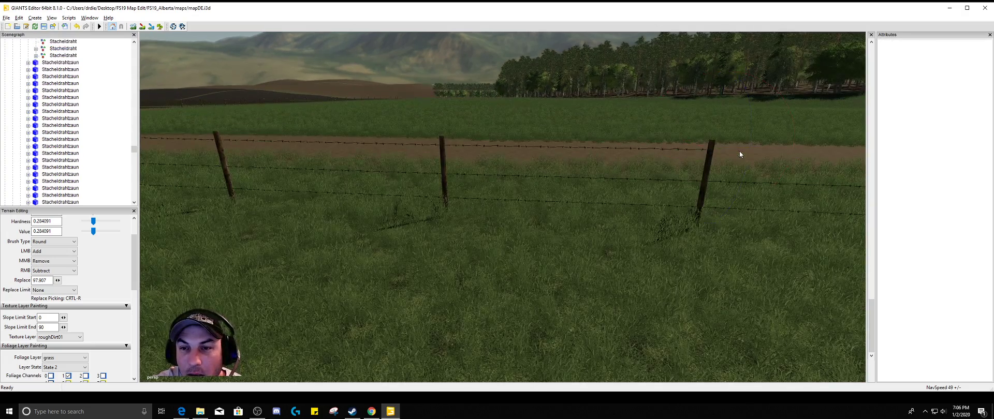
left_click(747, 182)
key("Delete")
left_click(751, 209)
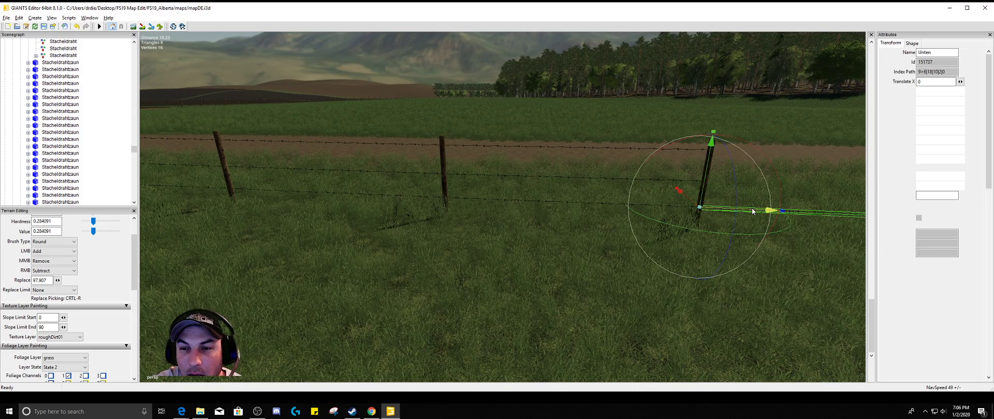
key("Delete")
Survey the dirt road toward the highway and examine the lone farmhouse and its surroundings beside the forest
right_click_drag(753, 213, 817, 251, "alt")
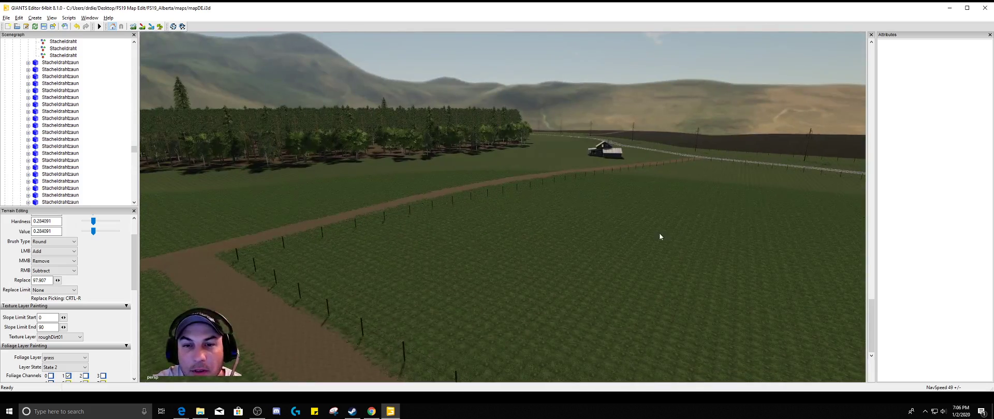
right_click_drag(660, 237, 502, 339)
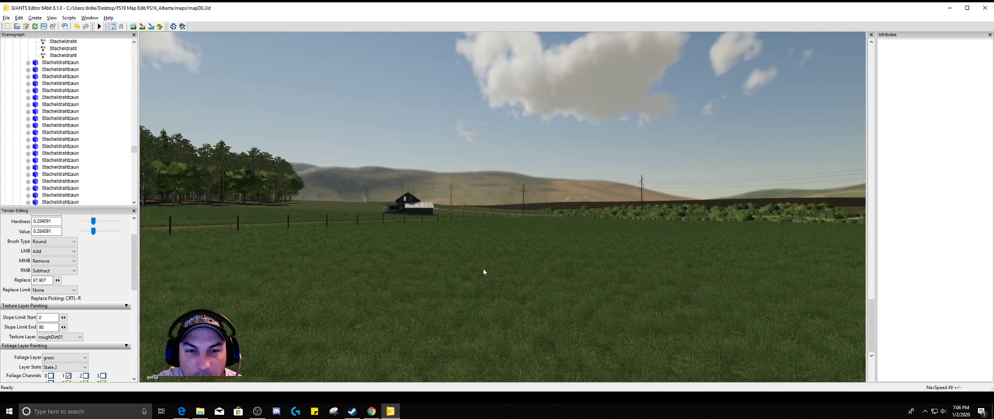
right_click_drag(483, 271, 437, 325)
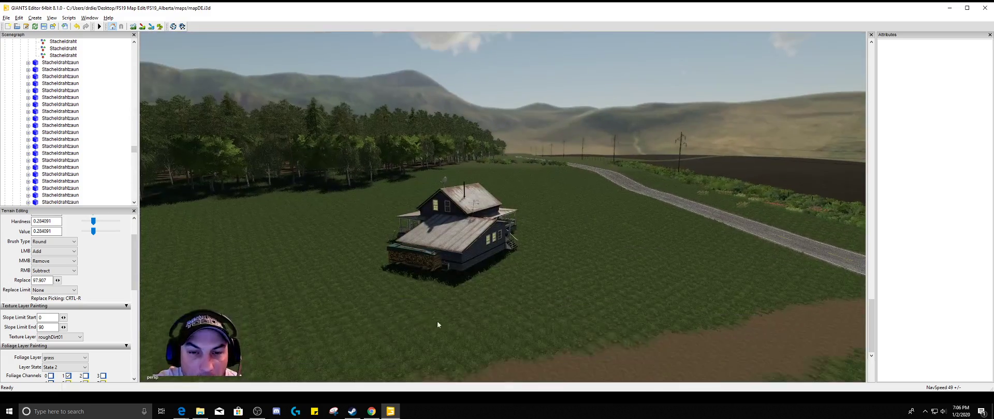
right_click_drag(535, 326, 515, 336)
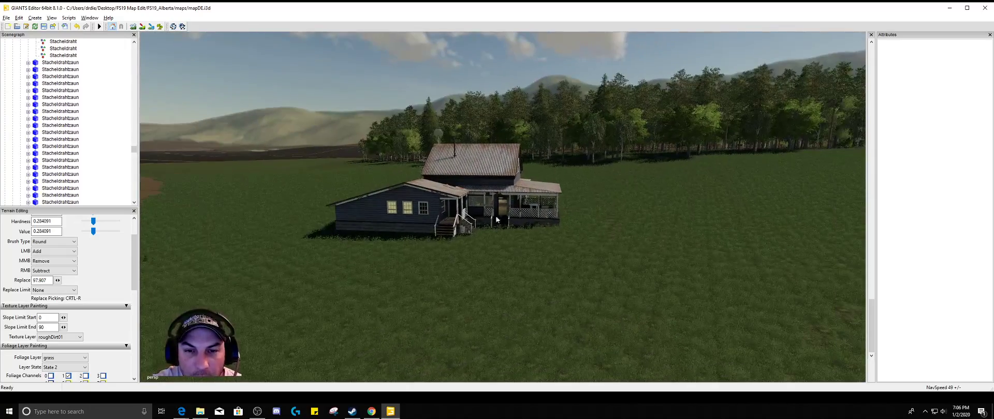
mouse_move(495, 235)
left_mouse_down("alt")
mouse_move(474, 248)
mouse_move(487, 223)
left_mouse_up("alt")
left_click_drag(602, 227, 607, 231, "alt")
scroll(606, 231, "down", 6)
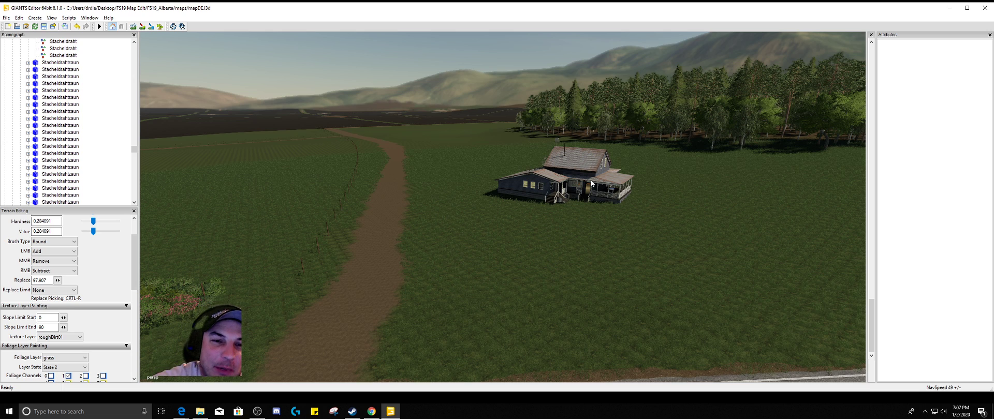
scroll(611, 192, "down", 4)
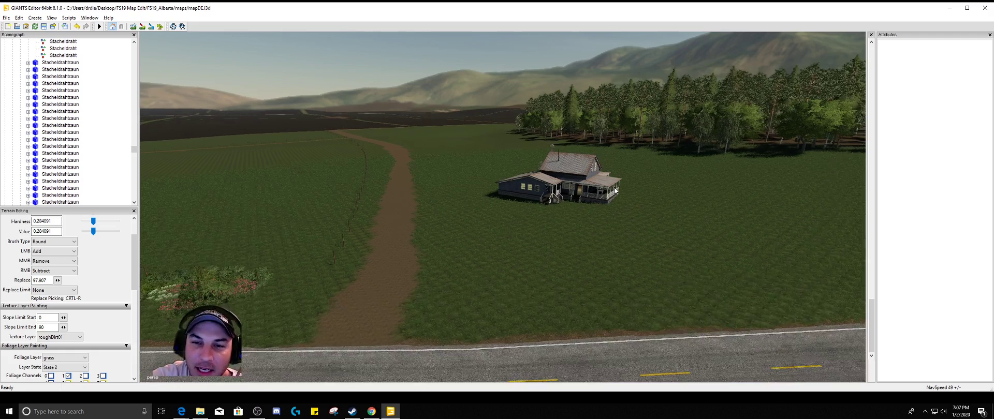
scroll(611, 195, "down", 3)
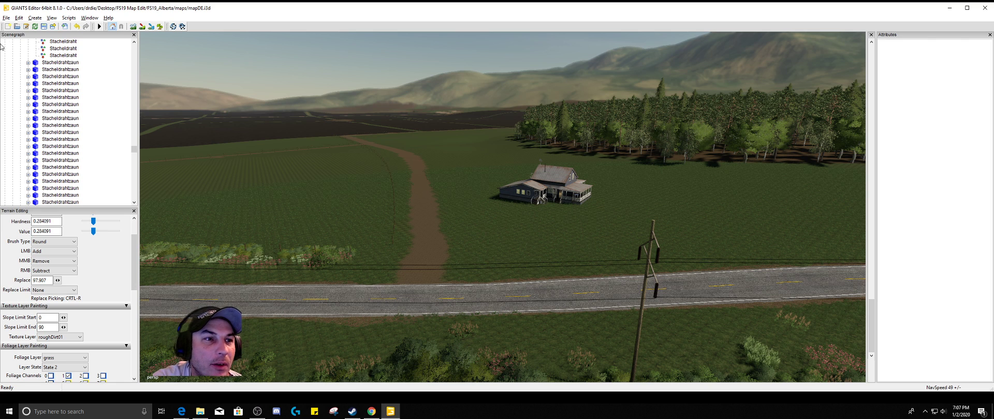
Save the edited map file mapDE.i3d
left_click(5, 18)
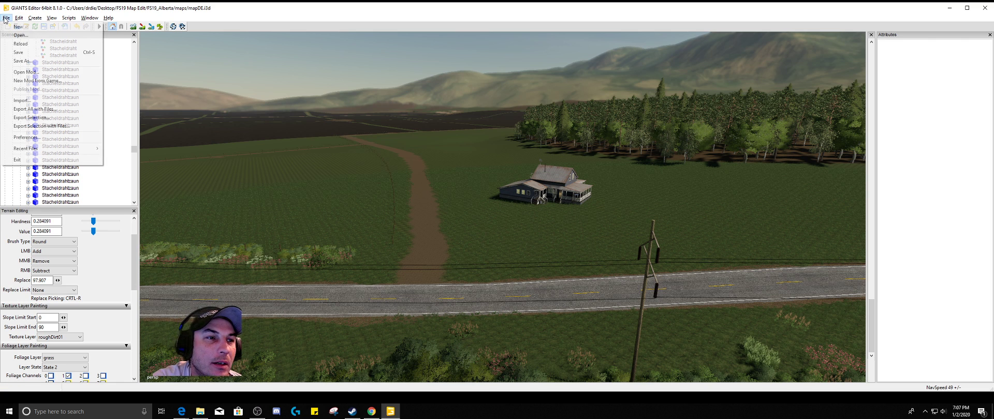
left_click(25, 60)
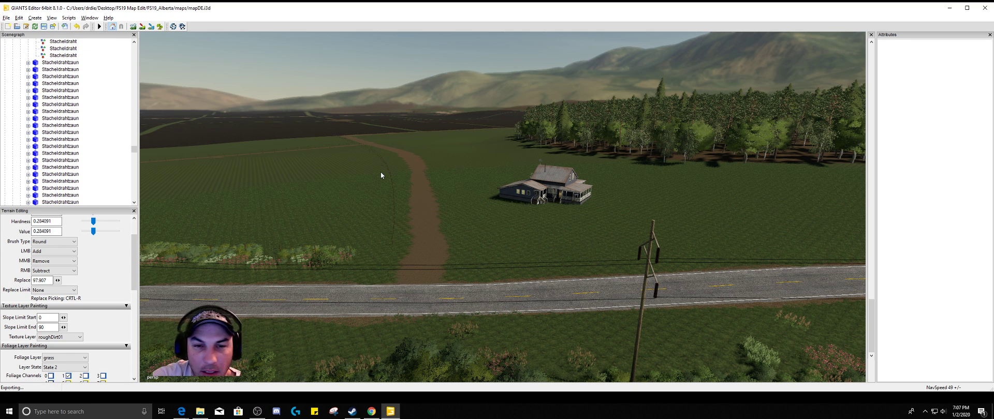